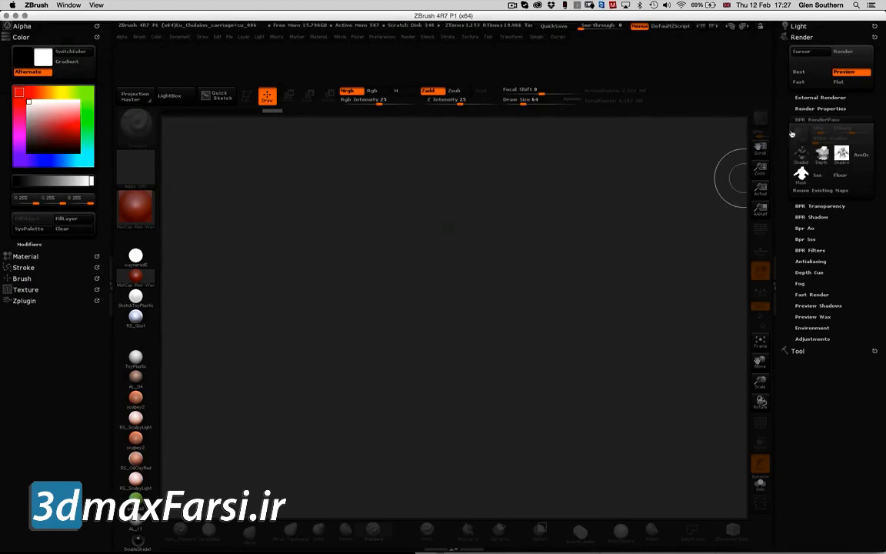
# Place an editable Sphere3D on the canvas and convert it to a PolyMesh3D with the floor grid shown
pyautogui.click(791, 40)
pyautogui.click(796, 48)
pyautogui.click(811, 148)
pyautogui.click(395, 188)
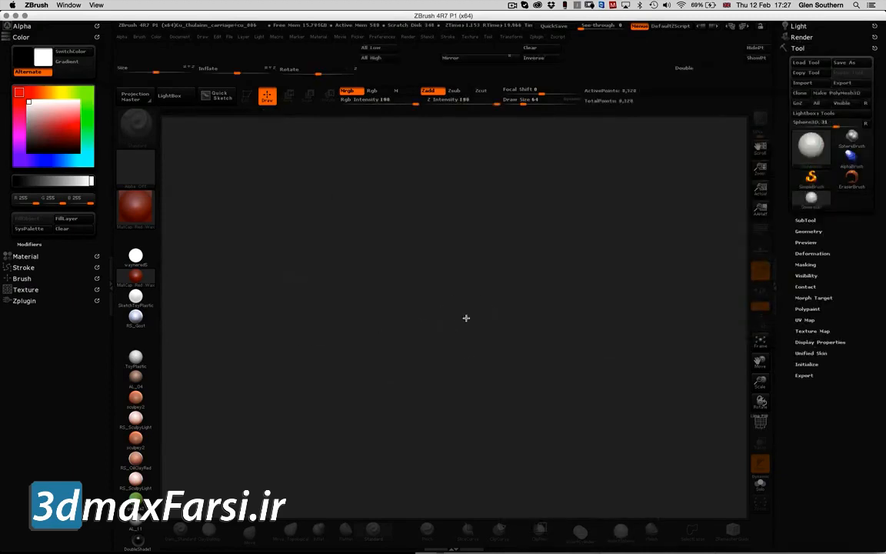
pyautogui.moveTo(467, 317); pyautogui.dragTo(506, 245)
pyautogui.press('t')
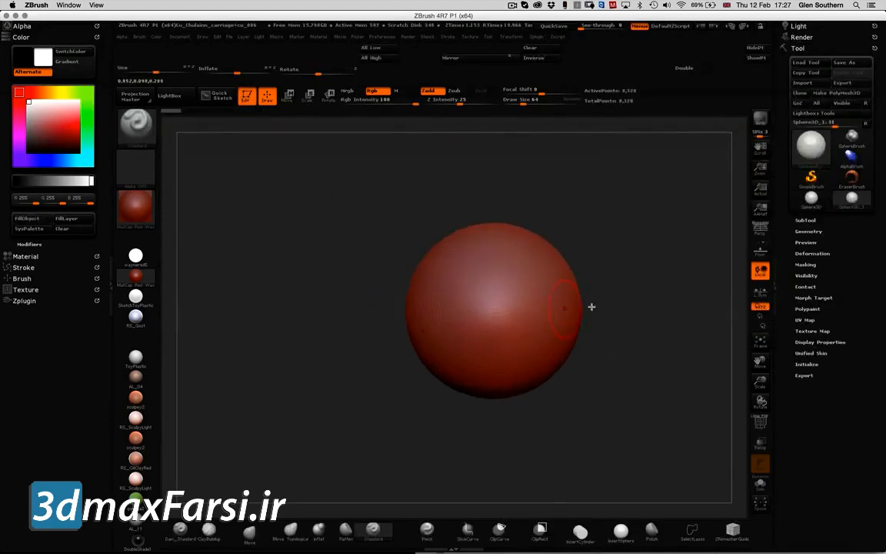
pyautogui.click(845, 93)
pyautogui.click(761, 252)
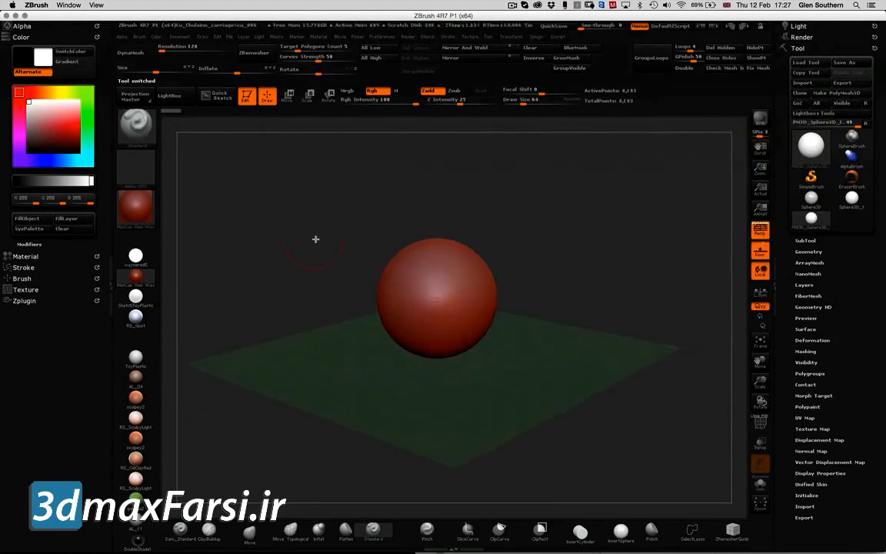
# Pull the sphere into a rough torso with two legs using the Move brush and DynaMesh
pyautogui.click(249, 532)
pyautogui.moveTo(523, 101); pyautogui.dragTo(532, 102)
pyautogui.moveTo(460, 336)
pyautogui.mouseDown()
pyautogui.moveTo(467, 369)
pyautogui.moveTo(332, 269)
pyautogui.mouseUp()
pyautogui.moveTo(430, 327)
pyautogui.mouseDown()
pyautogui.moveTo(421, 361)
pyautogui.moveTo(431, 328)
pyautogui.mouseUp()
pyautogui.moveTo(554, 330); pyautogui.dragTo(416, 336)
pyautogui.moveTo(475, 403); pyautogui.dragTo(454, 402)
pyautogui.moveTo(450, 258)
pyautogui.mouseDown()
pyautogui.moveTo(411, 271)
pyautogui.moveTo(385, 261)
pyautogui.moveTo(436, 159)
pyautogui.mouseUp()
pyautogui.moveTo(517, 197)
pyautogui.mouseDown()
pyautogui.moveTo(424, 231)
pyautogui.moveTo(536, 307)
pyautogui.moveTo(505, 301)
pyautogui.mouseUp()
pyautogui.moveTo(562, 301); pyautogui.dragTo(421, 229)
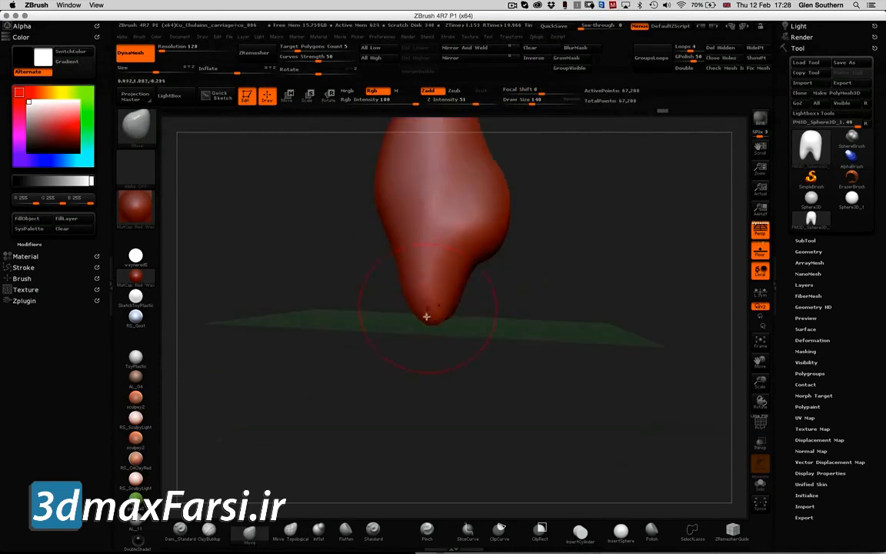
# Refine the proportions of the legs, belly and upper torso with the Move brush
pyautogui.moveTo(362, 331); pyautogui.dragTo(471, 356)
pyautogui.moveTo(539, 350); pyautogui.dragTo(451, 368)
pyautogui.keyDown('ctrl'); pyautogui.moveTo(451, 368); pyautogui.dragTo(500, 386, button='right'); pyautogui.keyUp('ctrl')
pyautogui.moveTo(404, 362)
pyautogui.mouseDown()
pyautogui.moveTo(491, 344)
pyautogui.moveTo(488, 355)
pyautogui.mouseUp()
pyautogui.keyDown('ctrl'); pyautogui.moveTo(528, 279); pyautogui.dragTo(271, 355, button='right'); pyautogui.keyUp('ctrl')
pyautogui.moveTo(293, 251)
pyautogui.mouseDown()
pyautogui.moveTo(487, 311)
pyautogui.moveTo(731, 198)
pyautogui.moveTo(643, 257)
pyautogui.moveTo(603, 256)
pyautogui.moveTo(637, 248)
pyautogui.mouseUp()
# Switch to a new Sphere3D and convert it to a PolyMesh3D
pyautogui.moveTo(783, 401); pyautogui.dragTo(783, 395)
pyautogui.click(811, 196)
pyautogui.click(834, 87)
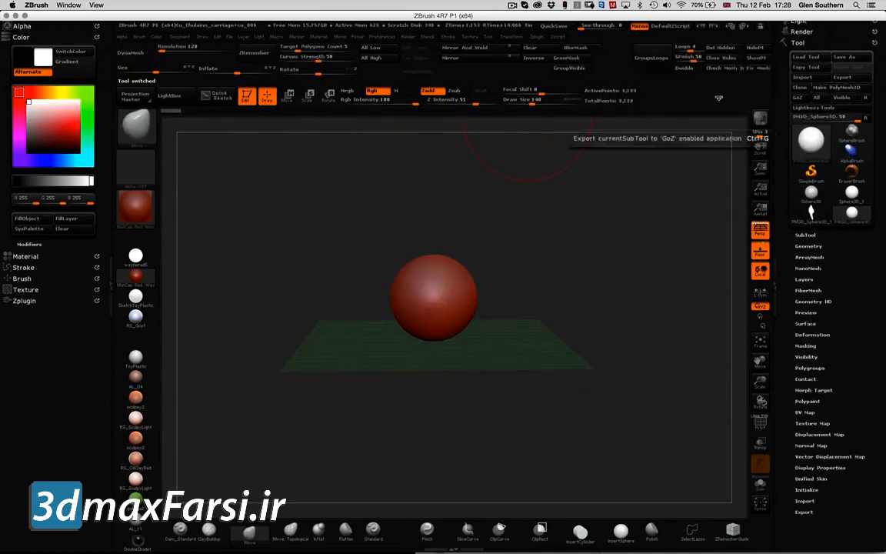
# Cut the new sphere down to a flat-bottomed hemisphere with the ClipRect brush
pyautogui.keyDown('ctrl'); pyautogui.moveTo(299, 244); pyautogui.dragTo(362, 362, button='right'); pyautogui.keyUp('ctrl')
pyautogui.click(541, 533)
pyautogui.click(546, 539)
pyautogui.keyDown('ctrl'); pyautogui.keyDown('shift'); pyautogui.moveTo(276, 170); pyautogui.dragTo(570, 314); pyautogui.keyUp('shift'); pyautogui.keyUp('ctrl')
pyautogui.moveTo(600, 316); pyautogui.dragTo(640, 249)
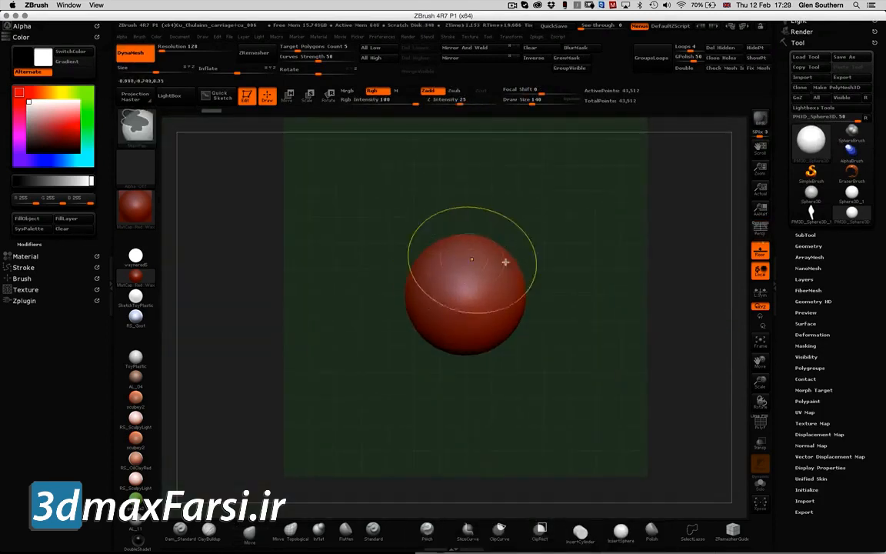
pyautogui.moveTo(504, 261); pyautogui.dragTo(494, 289)
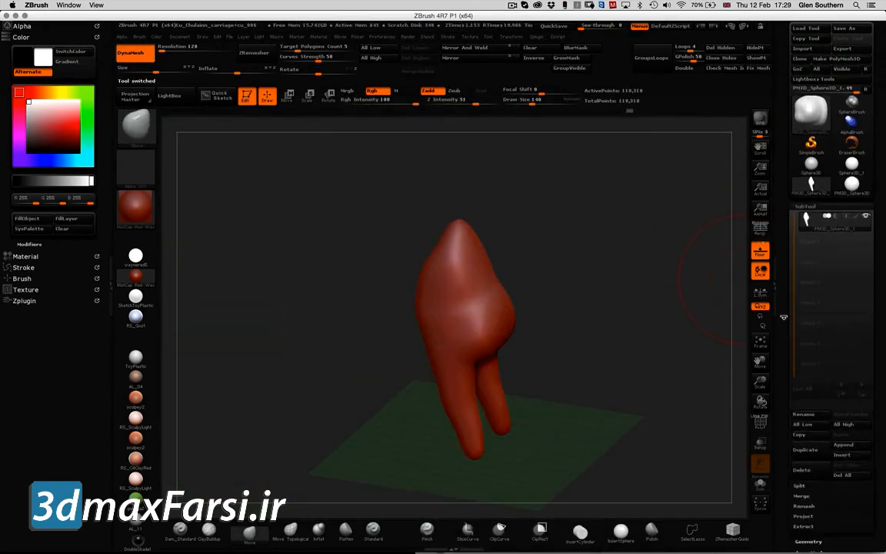
# Rename the hemisphere "Semi c" and append it as a subtool to the body with legs
pyautogui.click(811, 111)
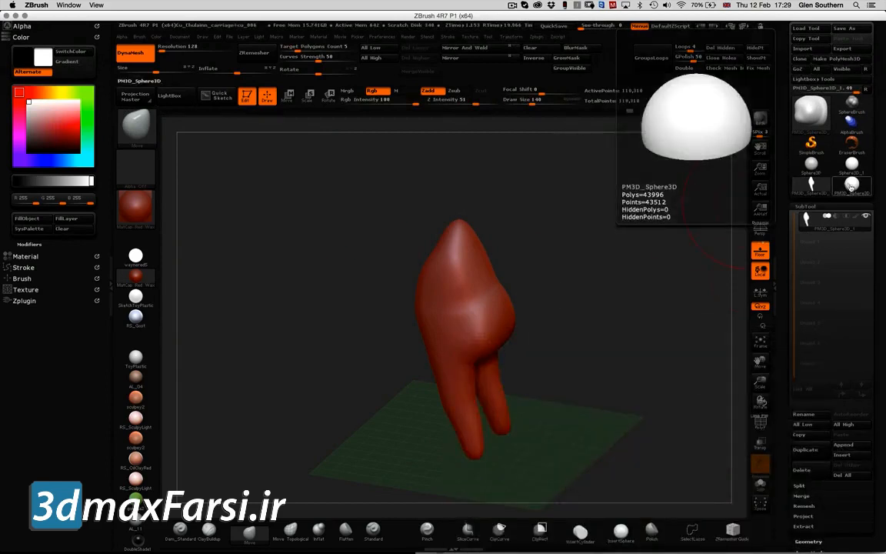
pyautogui.click(851, 186)
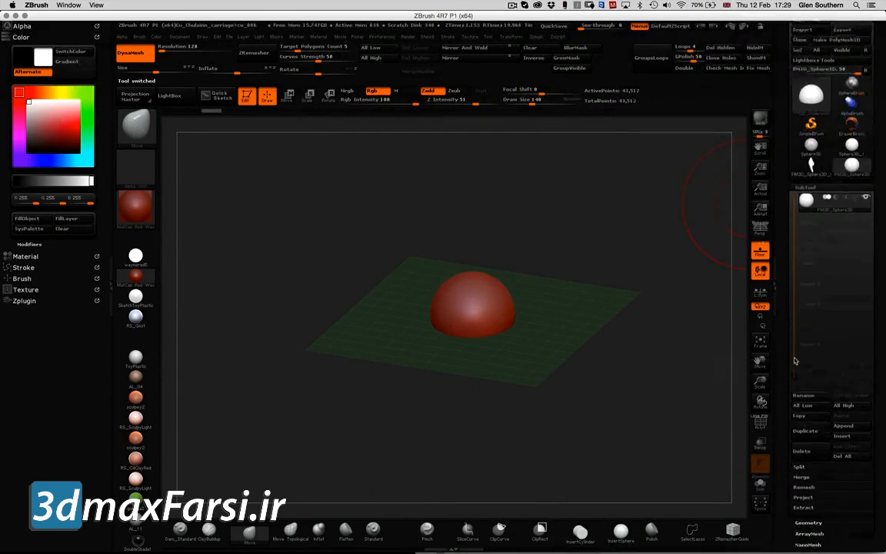
pyautogui.click(803, 414)
pyautogui.press('Return')
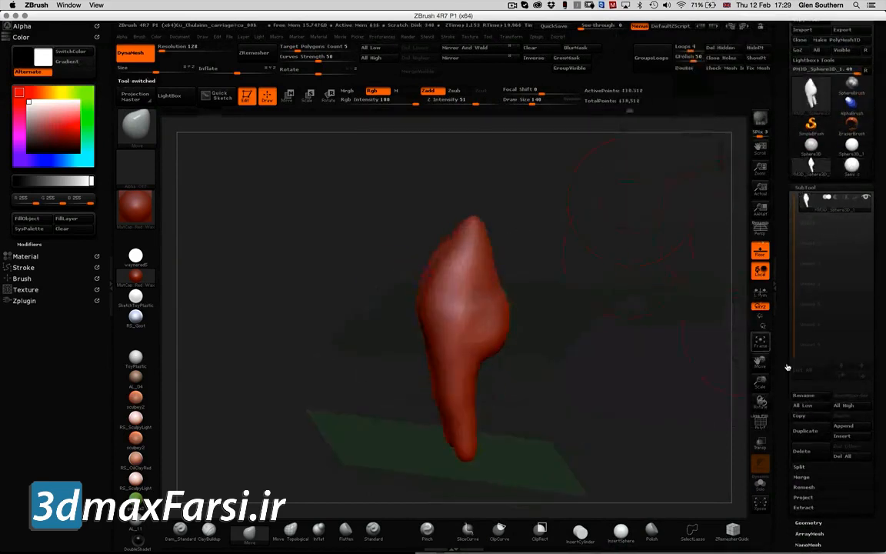
pyautogui.press('b')
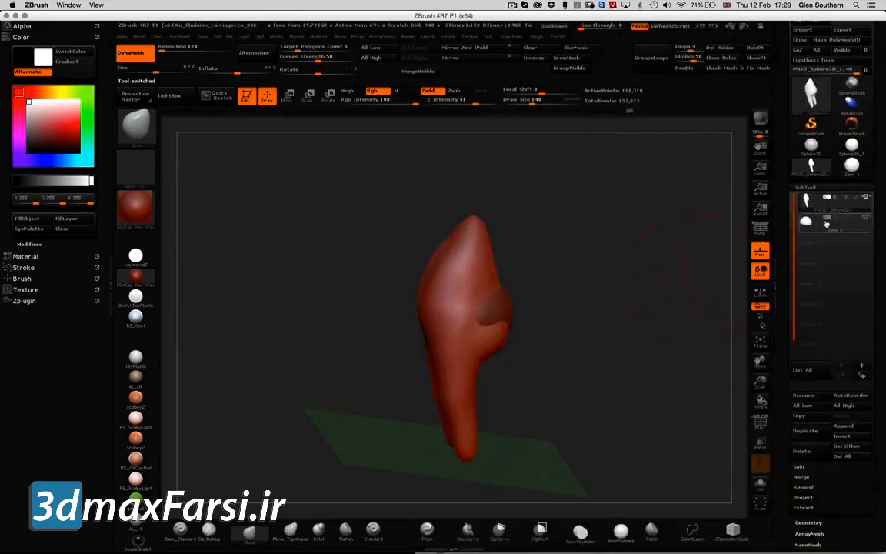
# Move the hemisphere subtool beneath one leg using the Transpose move line
pyautogui.keyDown('shift'); pyautogui.moveTo(445, 248); pyautogui.dragTo(568, 236); pyautogui.keyUp('shift')
pyautogui.press('w')
pyautogui.moveTo(530, 267); pyautogui.dragTo(424, 377)
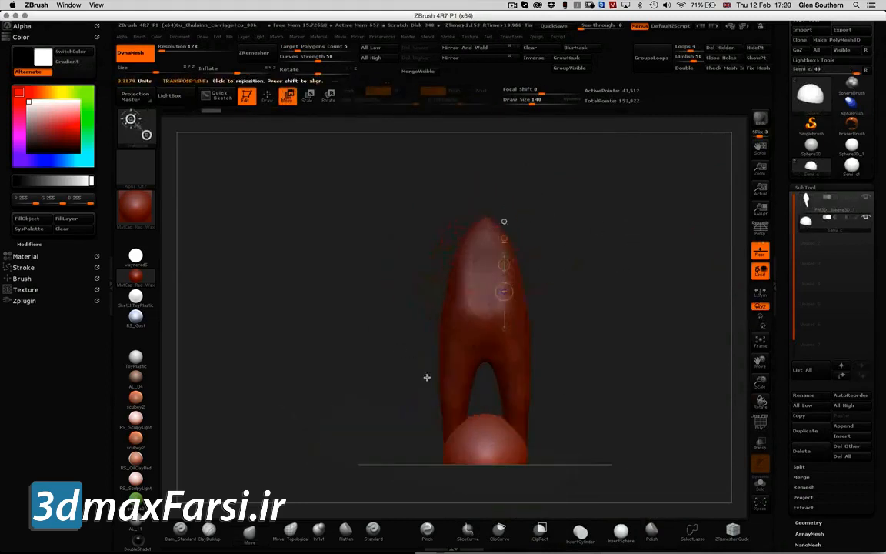
pyautogui.moveTo(562, 410); pyautogui.dragTo(516, 333)
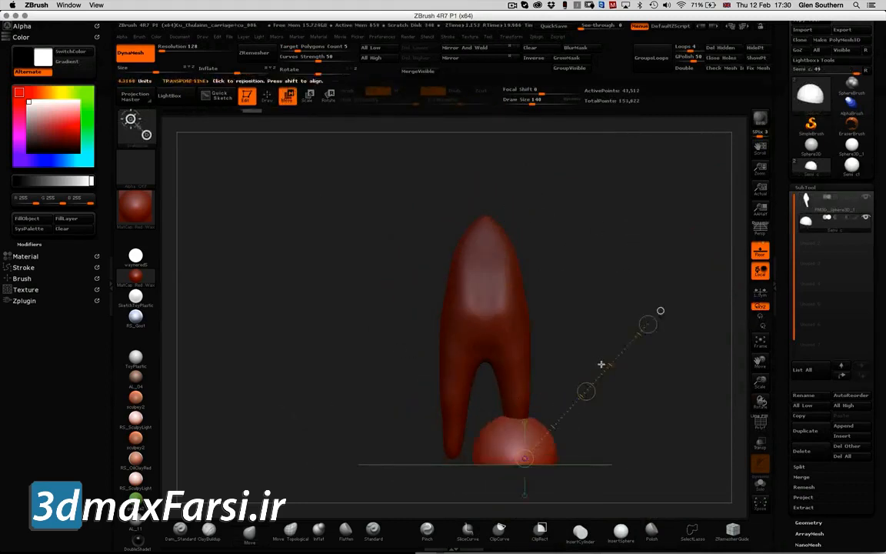
pyautogui.press('q')
pyautogui.press('t')
pyautogui.press('super+z')
pyautogui.press('super+z')
pyautogui.press('super+shift+z')
pyautogui.press('super+shift+z')
# Shape the hemisphere under the leg into a foot
pyautogui.moveTo(601, 389); pyautogui.dragTo(531, 388)
pyautogui.moveTo(521, 447); pyautogui.dragTo(599, 447)
pyautogui.moveTo(683, 428); pyautogui.dragTo(602, 313)
pyautogui.moveTo(500, 231); pyautogui.dragTo(500, 385)
# Merge the foot subtool with the body and rework the feet on both legs
pyautogui.click(821, 201)
pyautogui.moveTo(820, 468); pyautogui.dragTo(820, 254)
pyautogui.click(804, 262)
pyautogui.click(803, 293)
pyautogui.click(706, 398)
pyautogui.moveTo(616, 323)
pyautogui.mouseDown()
pyautogui.moveTo(574, 239)
pyautogui.moveTo(389, 252)
pyautogui.moveTo(443, 136)
pyautogui.moveTo(354, 267)
pyautogui.moveTo(427, 229)
pyautogui.moveTo(382, 338)
pyautogui.moveTo(538, 310)
pyautogui.moveTo(617, 315)
pyautogui.mouseUp()
pyautogui.moveTo(561, 344); pyautogui.dragTo(501, 250)
pyautogui.click(536, 114)
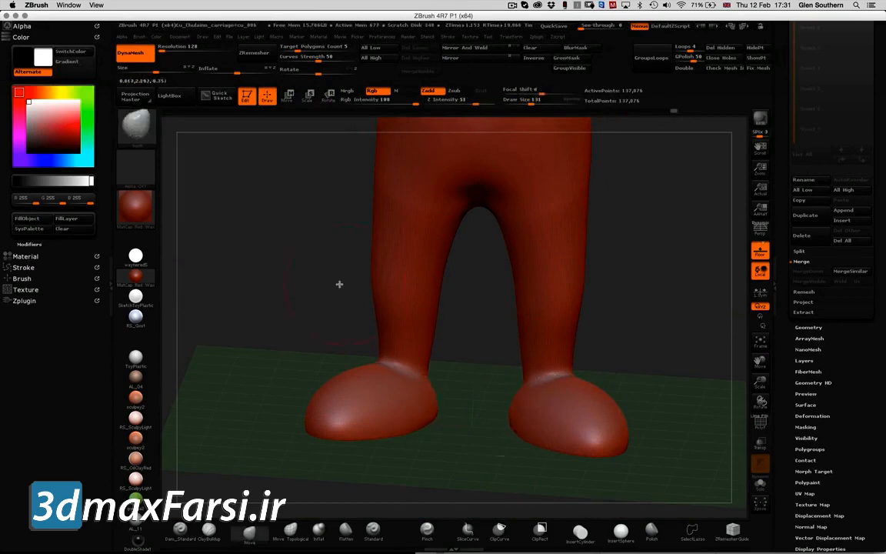
# Smooth the joints between legs and feet, and even out the surfaces with the Flatten brush
pyautogui.moveTo(339, 284)
pyautogui.keyDown('shift'); pyautogui.mouseDown()
pyautogui.moveTo(560, 338)
pyautogui.moveTo(481, 376)
pyautogui.mouseUp(); pyautogui.keyUp('shift')
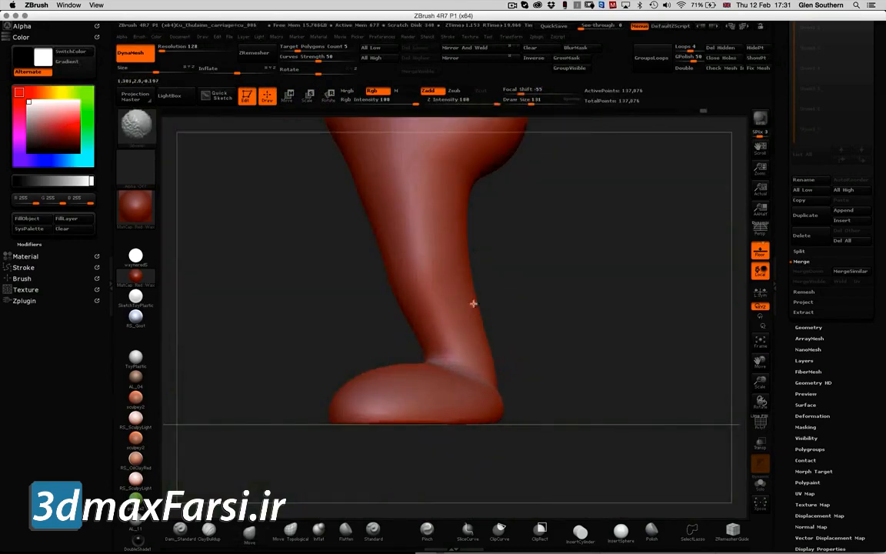
pyautogui.moveTo(370, 394); pyautogui.dragTo(503, 375)
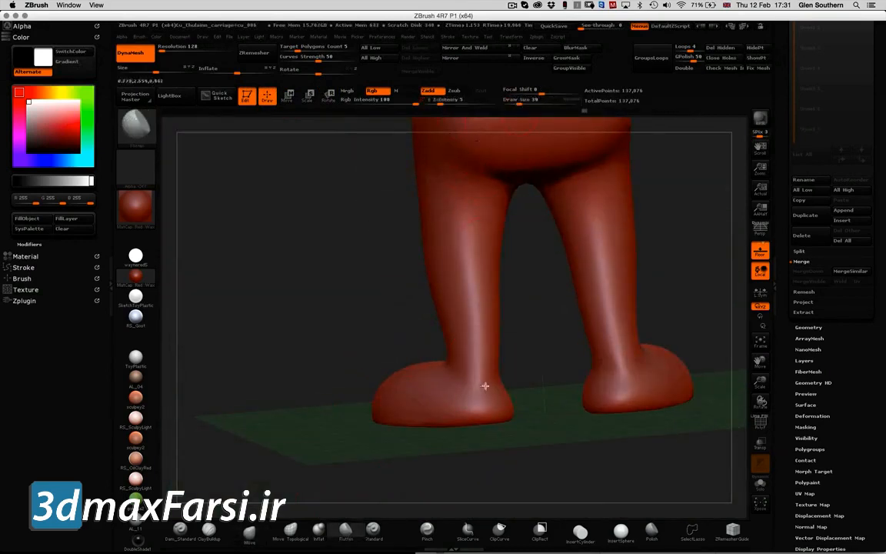
pyautogui.moveTo(617, 378)
pyautogui.mouseDown()
pyautogui.moveTo(647, 311)
pyautogui.moveTo(624, 332)
pyautogui.mouseUp()
pyautogui.moveTo(500, 358); pyautogui.dragTo(554, 143)
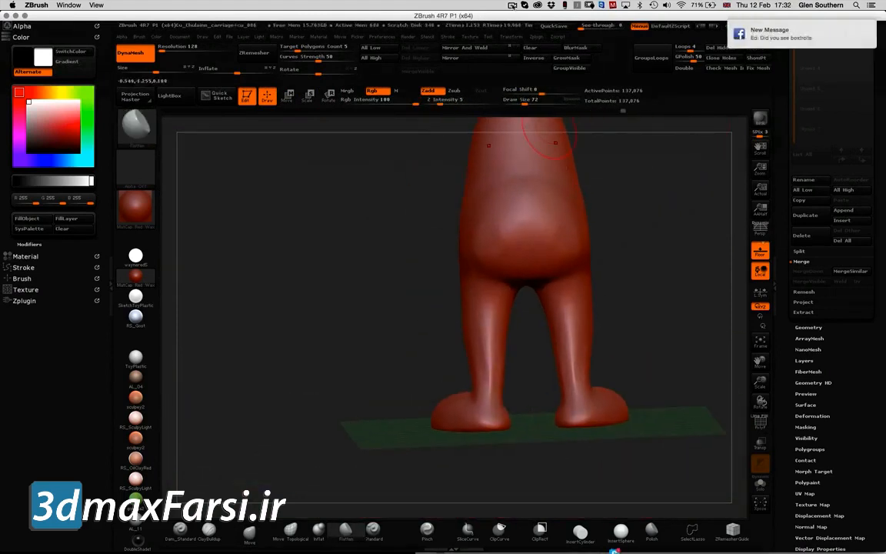
pyautogui.click(512, 6)
pyautogui.click(525, 35)
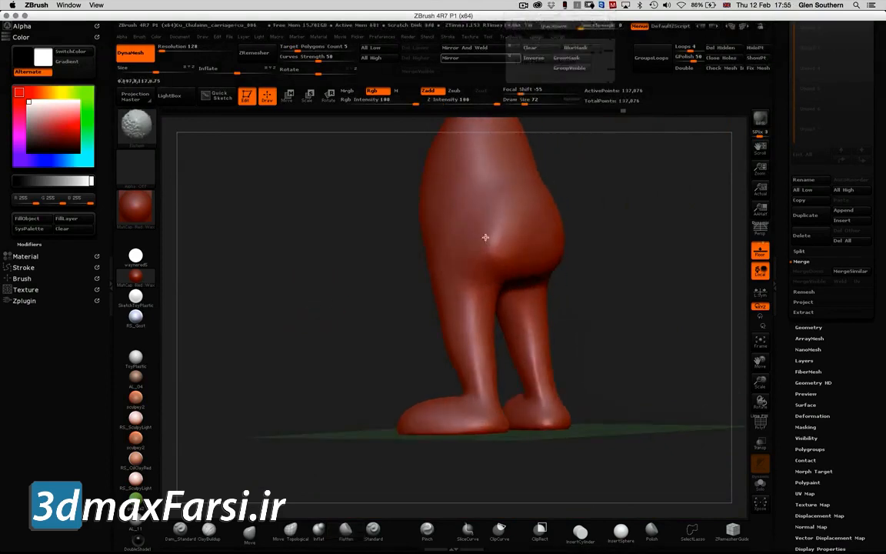
# Reshape the feet outlines from below with the Move brush and flatten the torso surface
pyautogui.moveTo(487, 238)
pyautogui.mouseDown()
pyautogui.moveTo(354, 429)
pyautogui.moveTo(392, 192)
pyautogui.mouseUp()
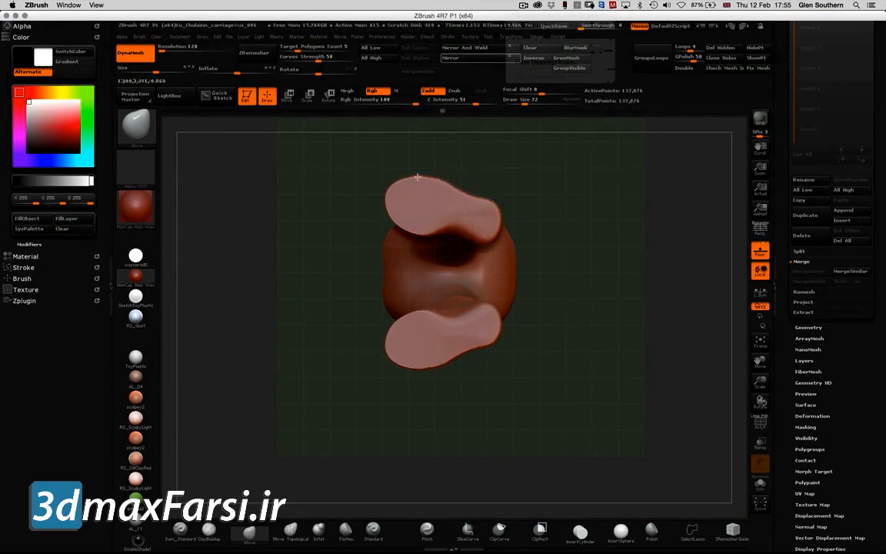
pyautogui.moveTo(567, 255); pyautogui.dragTo(422, 344)
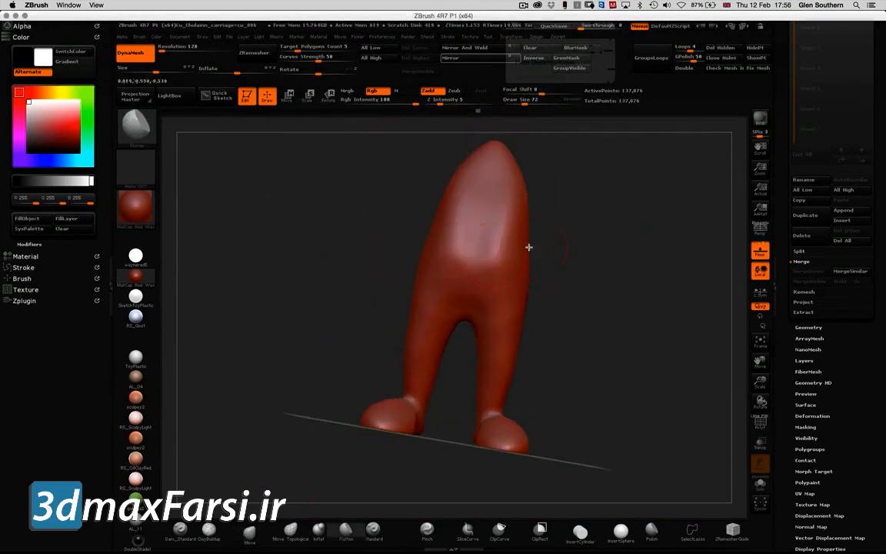
pyautogui.moveTo(508, 174); pyautogui.dragTo(339, 378)
# Build up the form of the torso and hips with the ClayBuildup brush
pyautogui.click(209, 528)
pyautogui.moveTo(496, 200)
pyautogui.mouseDown()
pyautogui.moveTo(393, 197)
pyautogui.moveTo(454, 238)
pyautogui.moveTo(416, 202)
pyautogui.moveTo(497, 218)
pyautogui.moveTo(495, 277)
pyautogui.moveTo(513, 279)
pyautogui.moveTo(522, 307)
pyautogui.moveTo(495, 350)
pyautogui.moveTo(377, 276)
pyautogui.moveTo(422, 348)
pyautogui.mouseUp()
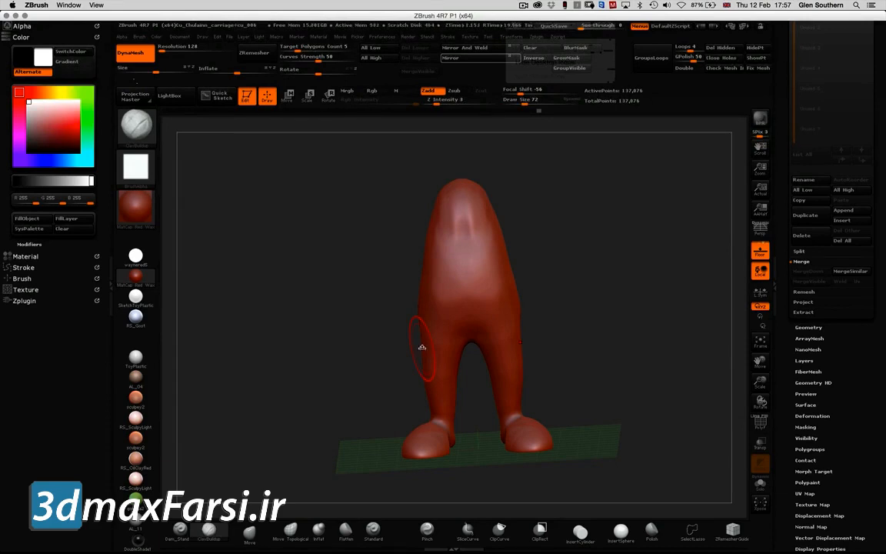
pyautogui.moveTo(476, 204); pyautogui.dragTo(246, 418)
# Insert symmetrical cylinders at the shoulders with the InsertCylinder brush
pyautogui.click(580, 530)
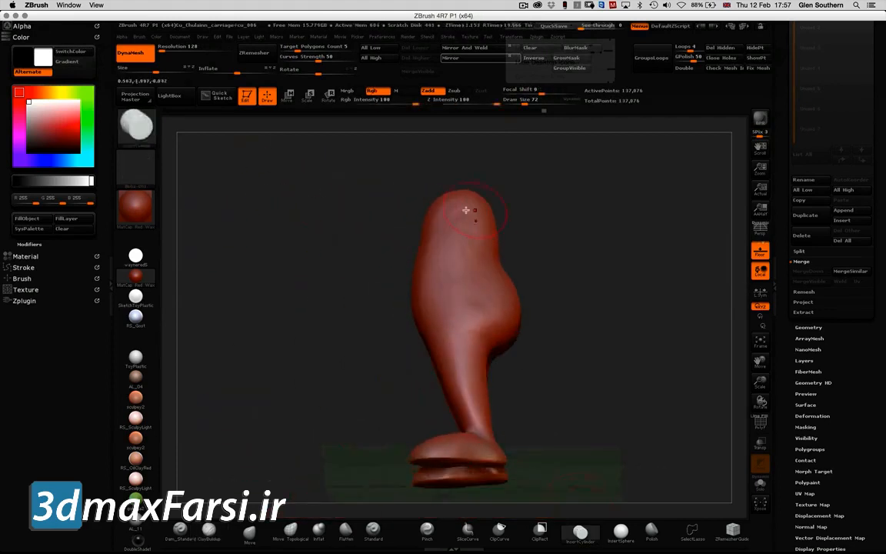
pyautogui.moveTo(469, 206); pyautogui.dragTo(477, 211)
pyautogui.moveTo(364, 191)
pyautogui.mouseDown()
pyautogui.moveTo(470, 210)
pyautogui.moveTo(578, 176)
pyautogui.moveTo(684, 167)
pyautogui.mouseUp()
# Rotate the arm cylinders to horizontal, reposition them at the shoulders, and apply Mirror And Weld
pyautogui.click(309, 93)
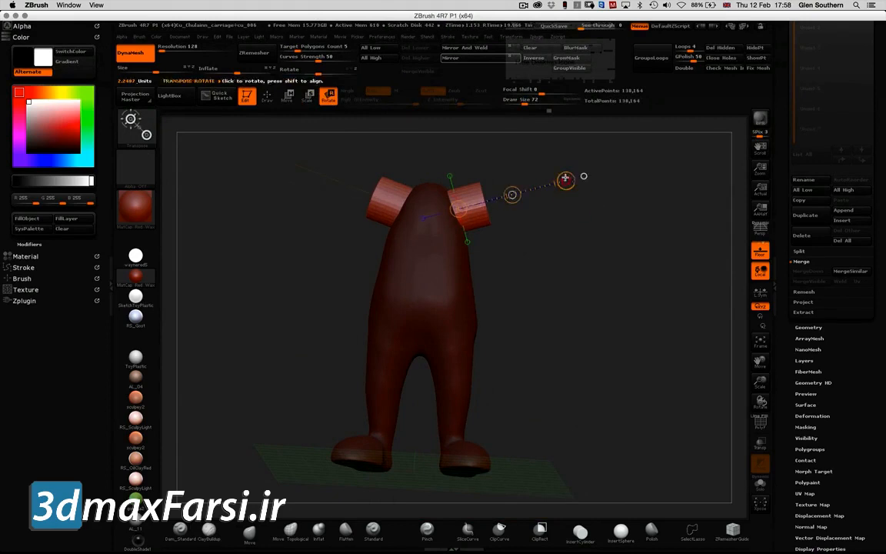
pyautogui.moveTo(565, 179); pyautogui.dragTo(556, 210)
pyautogui.moveTo(471, 200); pyautogui.dragTo(532, 198)
pyautogui.moveTo(532, 198); pyautogui.dragTo(711, 214)
pyautogui.press('super+z')
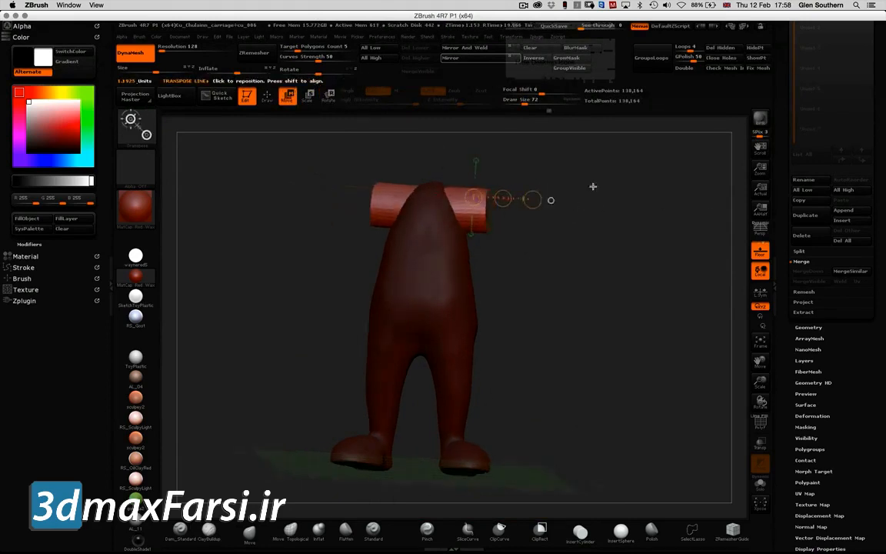
pyautogui.moveTo(593, 186); pyautogui.dragTo(589, 211)
pyautogui.moveTo(383, 203); pyautogui.dragTo(315, 196)
pyautogui.moveTo(252, 206); pyautogui.dragTo(293, 219)
pyautogui.click(457, 50)
# Rotate the arm cylinders downward from the shoulders and adjust their size with Transpose lines
pyautogui.moveTo(431, 131); pyautogui.dragTo(451, 192)
pyautogui.press('r')
pyautogui.moveTo(450, 262); pyautogui.dragTo(382, 311)
pyautogui.moveTo(451, 235); pyautogui.dragTo(451, 207)
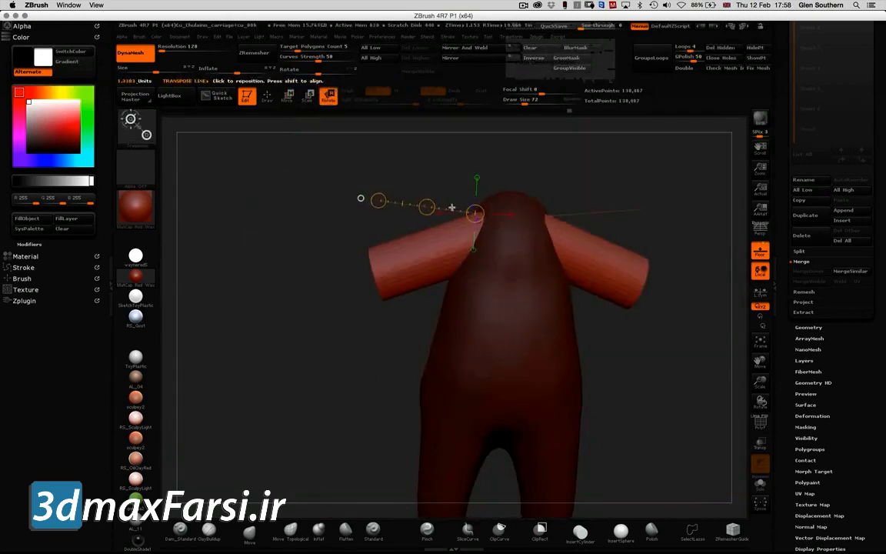
pyautogui.press('e')
pyautogui.moveTo(512, 233); pyautogui.dragTo(331, 190)
pyautogui.moveTo(422, 211); pyautogui.dragTo(463, 197)
pyautogui.press('q')
pyautogui.keyDown('alt'); pyautogui.moveTo(397, 192); pyautogui.dragTo(397, 392); pyautogui.keyUp('alt')
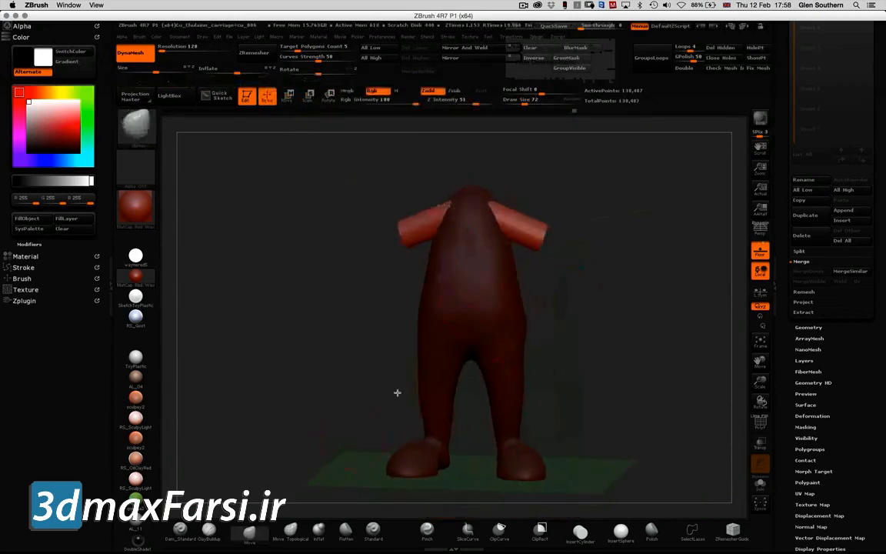
# Stretch the cylinders into long tapered arms with the Move brush and remesh them into the body with DynaMesh
pyautogui.moveTo(539, 231); pyautogui.dragTo(591, 250)
pyautogui.moveTo(589, 165)
pyautogui.mouseDown()
pyautogui.moveTo(564, 224)
pyautogui.moveTo(601, 239)
pyautogui.moveTo(607, 253)
pyautogui.moveTo(562, 231)
pyautogui.mouseUp()
pyautogui.moveTo(505, 215)
pyautogui.keyDown('shift'); pyautogui.mouseDown()
pyautogui.moveTo(463, 236)
pyautogui.moveTo(534, 212)
pyautogui.moveTo(519, 159)
pyautogui.moveTo(589, 240)
pyautogui.moveTo(418, 221)
pyautogui.moveTo(364, 233)
pyautogui.moveTo(596, 218)
pyautogui.mouseUp(); pyautogui.keyUp('shift')
pyautogui.moveTo(775, 32); pyautogui.dragTo(386, 308)
pyautogui.hotkey('shift', 'f')
pyautogui.keyDown('ctrl'); pyautogui.moveTo(653, 302); pyautogui.dragTo(639, 193); pyautogui.keyUp('ctrl')
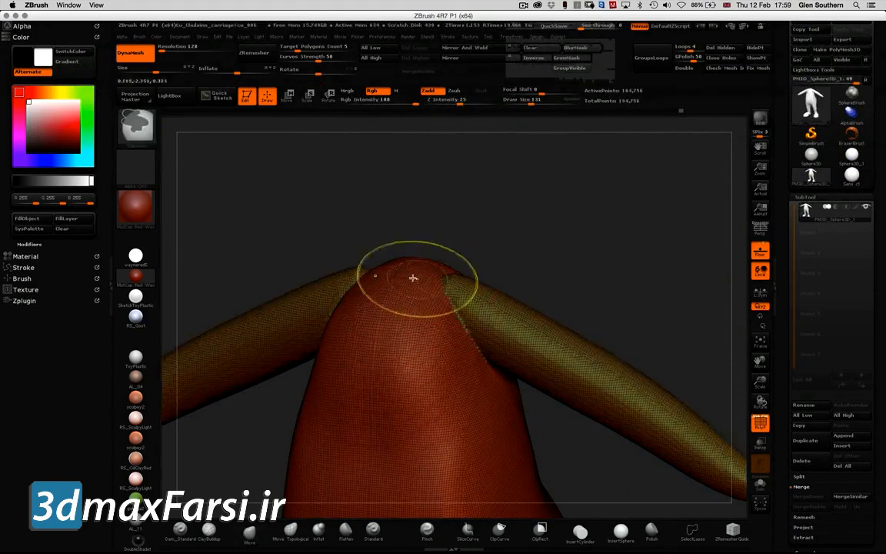
pyautogui.hotkey('shift', 'f')
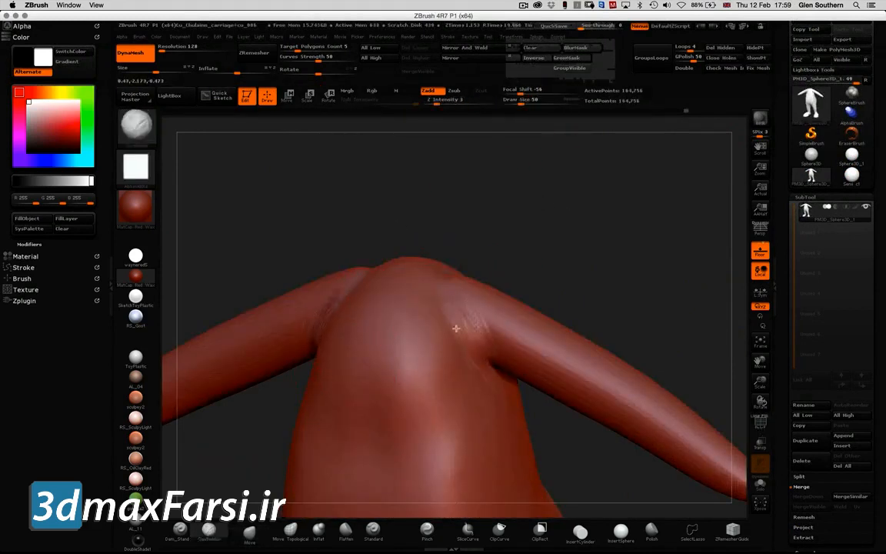
# Blend the arms into the shoulders and upper torso with ClayBuildup strokes and smooth them
pyautogui.moveTo(477, 339); pyautogui.dragTo(431, 309)
pyautogui.keyDown('alt'); pyautogui.moveTo(461, 246); pyautogui.dragTo(478, 187); pyautogui.keyUp('alt')
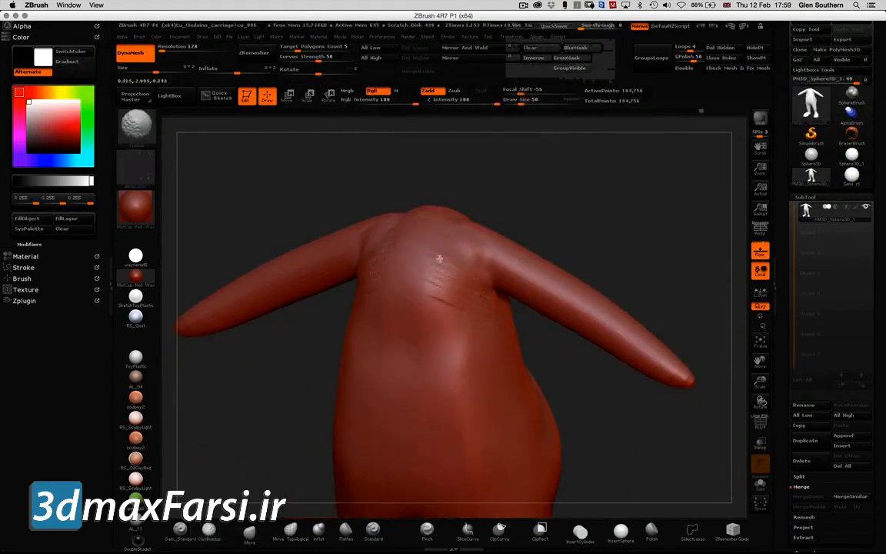
pyautogui.press('shift')
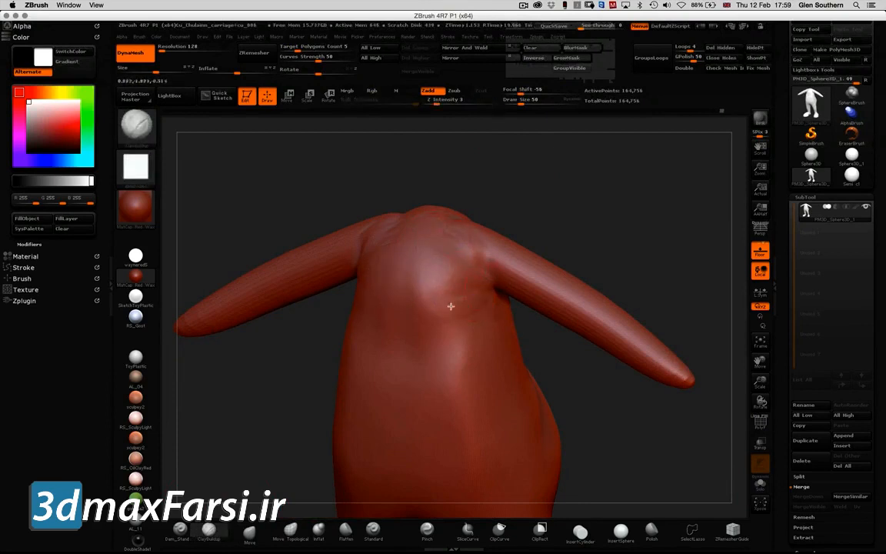
pyautogui.moveTo(457, 226)
pyautogui.mouseDown()
pyautogui.moveTo(463, 196)
pyautogui.moveTo(503, 283)
pyautogui.mouseUp()
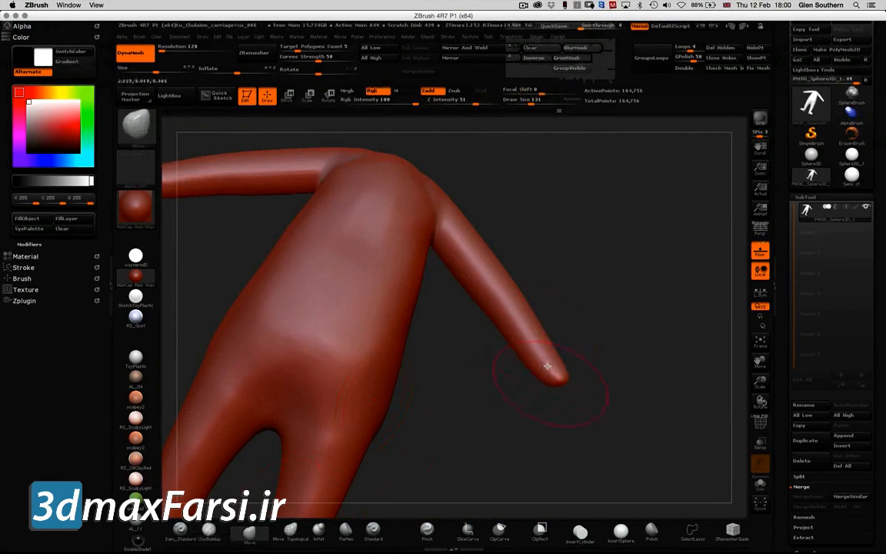
# Adjust the arms and body with the Move brush, then build up and smooth the shoulders with ClayBuildup
pyautogui.moveTo(547, 366)
pyautogui.mouseDown()
pyautogui.moveTo(521, 255)
pyautogui.moveTo(280, 340)
pyautogui.moveTo(274, 350)
pyautogui.moveTo(300, 382)
pyautogui.mouseUp()
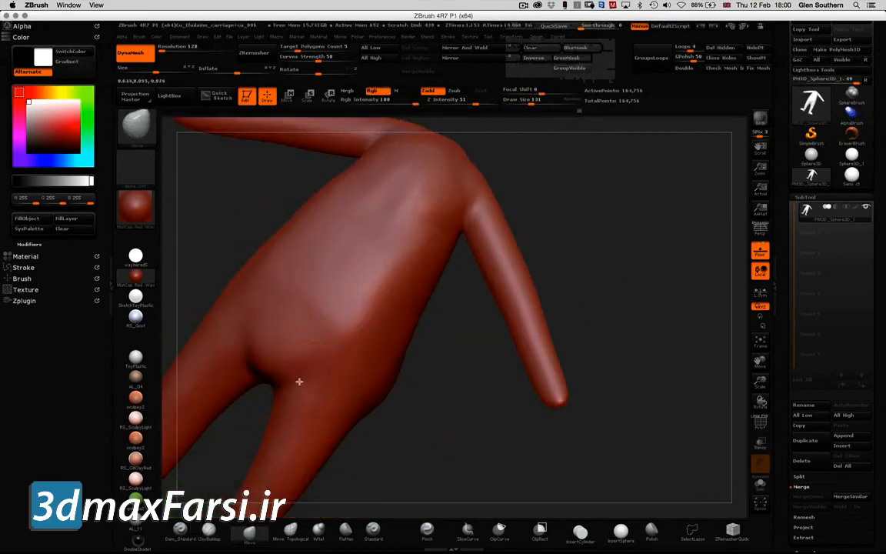
pyautogui.keyDown('alt'); pyautogui.moveTo(232, 228); pyautogui.dragTo(290, 234); pyautogui.keyUp('alt')
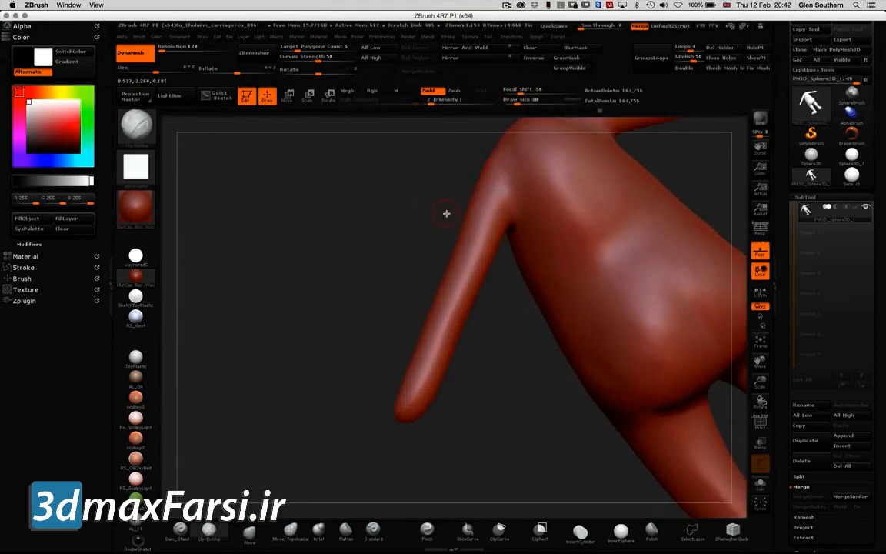
pyautogui.moveTo(446, 213); pyautogui.dragTo(487, 210)
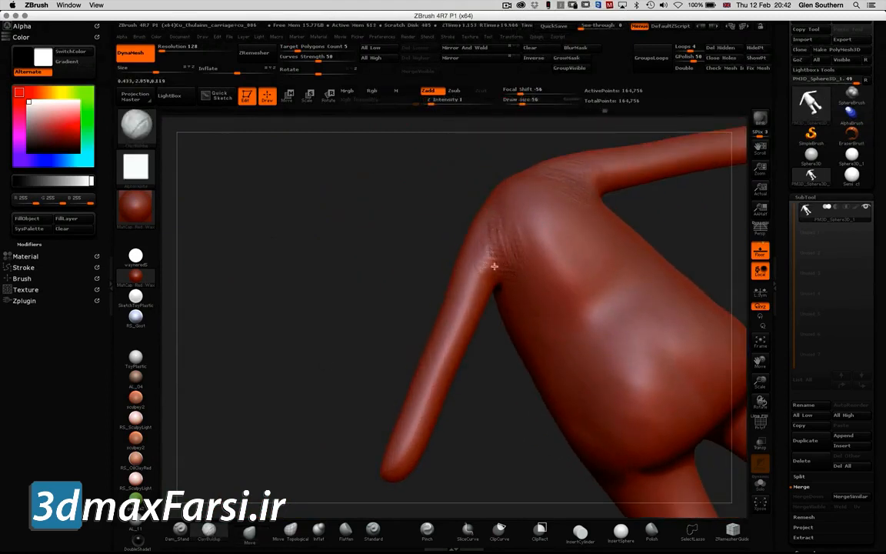
pyautogui.moveTo(510, 247)
pyautogui.keyDown('shift'); pyautogui.mouseDown()
pyautogui.moveTo(447, 225)
pyautogui.moveTo(607, 219)
pyautogui.moveTo(485, 232)
pyautogui.mouseUp(); pyautogui.keyUp('shift')
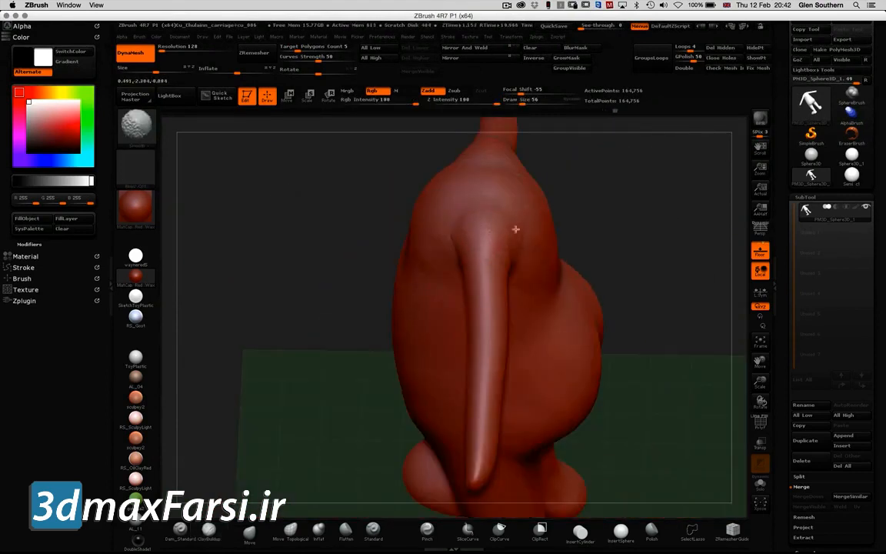
# Switch the model's material to AL_04 and reshape the legs, heels and feet from the side with the Move brush
pyautogui.moveTo(516, 229)
pyautogui.mouseDown()
pyautogui.moveTo(574, 281)
pyautogui.moveTo(464, 255)
pyautogui.moveTo(392, 275)
pyautogui.moveTo(434, 284)
pyautogui.moveTo(362, 308)
pyautogui.mouseUp()
pyautogui.click(136, 459)
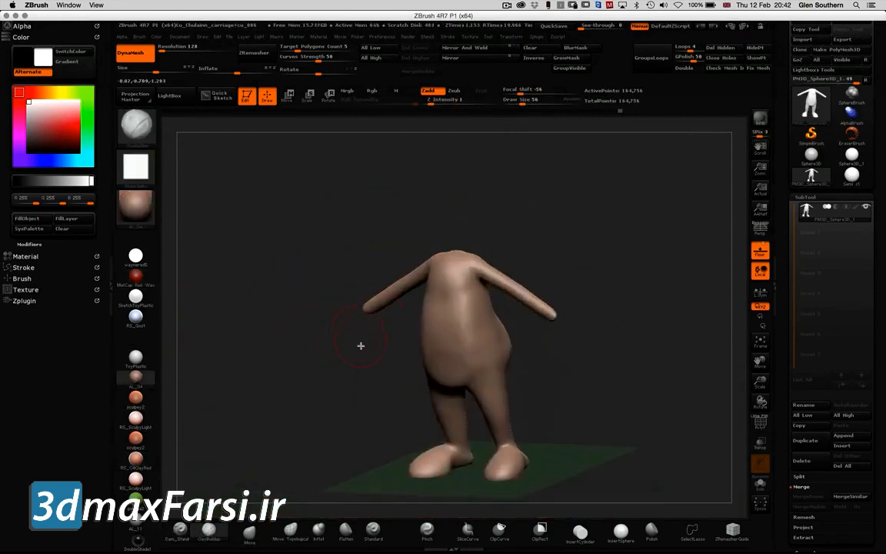
pyautogui.moveTo(361, 346); pyautogui.dragTo(394, 469)
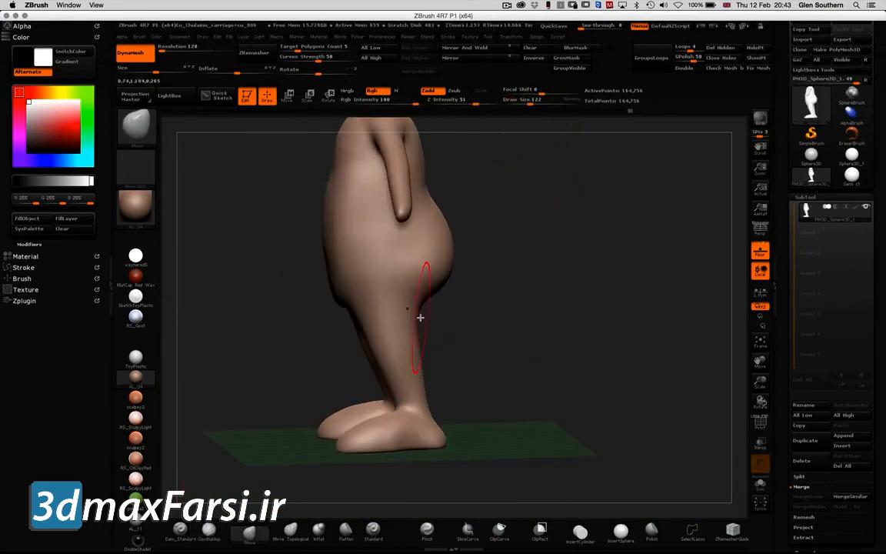
pyautogui.keyDown('shift'); pyautogui.moveTo(445, 416); pyautogui.dragTo(452, 438); pyautogui.keyUp('shift')
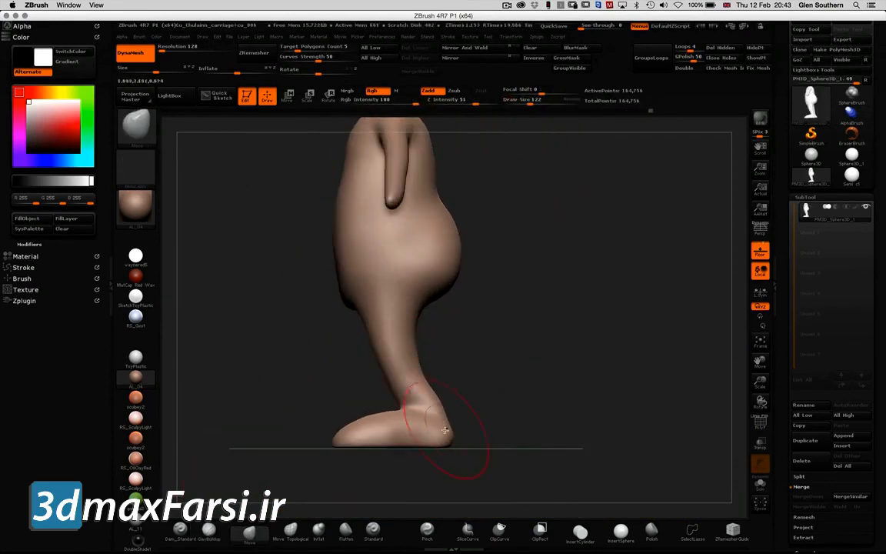
pyautogui.moveTo(357, 432); pyautogui.dragTo(345, 433)
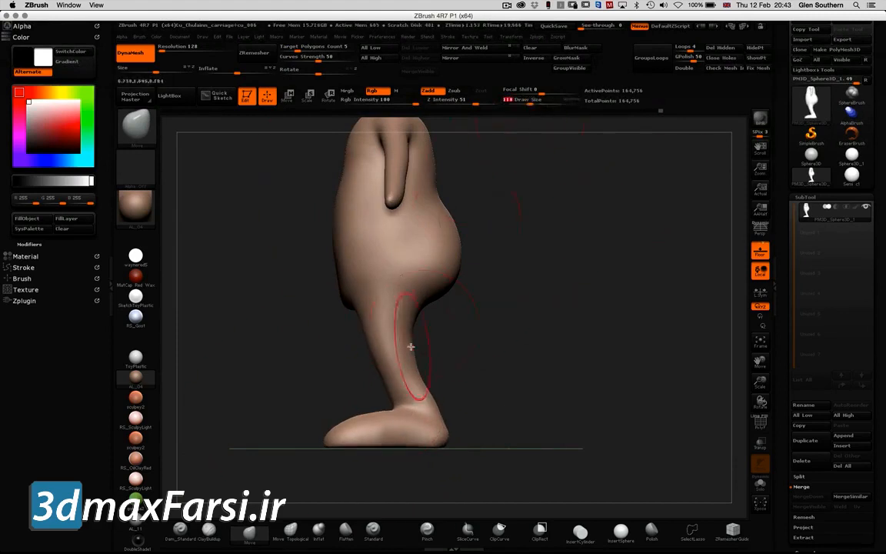
pyautogui.moveTo(389, 394)
pyautogui.keyDown('shift'); pyautogui.mouseDown()
pyautogui.moveTo(410, 411)
pyautogui.moveTo(462, 317)
pyautogui.mouseUp(); pyautogui.keyUp('shift')
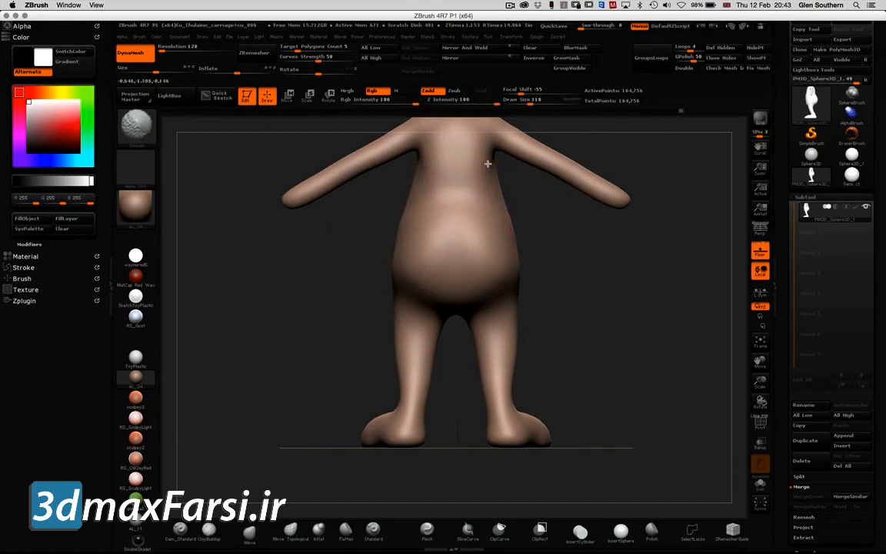
# Smooth the belly and hips and adjust the torso's outline with the Move brush
pyautogui.moveTo(509, 289); pyautogui.dragTo(472, 265)
pyautogui.moveTo(467, 231); pyautogui.dragTo(491, 259)
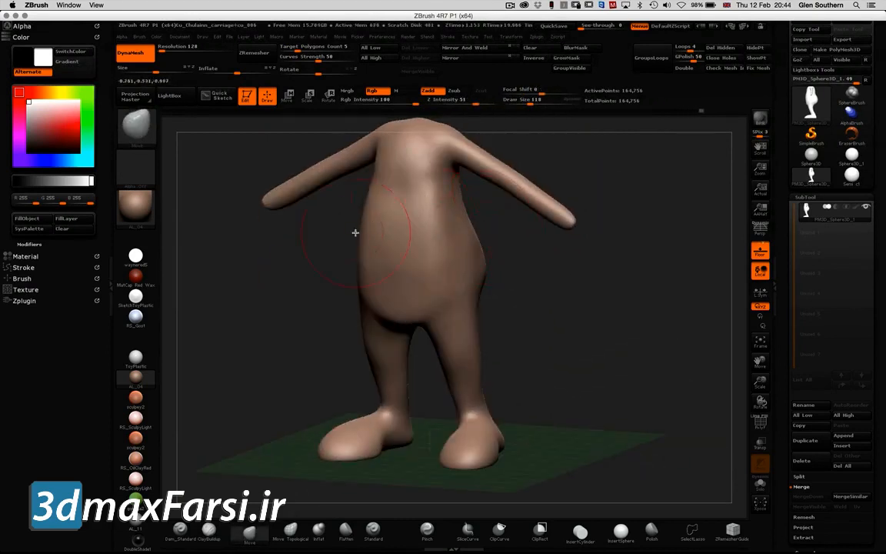
pyautogui.keyDown('alt'); pyautogui.moveTo(436, 244); pyautogui.dragTo(410, 237); pyautogui.keyUp('alt')
pyautogui.moveTo(478, 306); pyautogui.dragTo(530, 322)
pyautogui.keyDown('alt'); pyautogui.moveTo(485, 278); pyautogui.dragTo(630, 249); pyautogui.keyUp('alt')
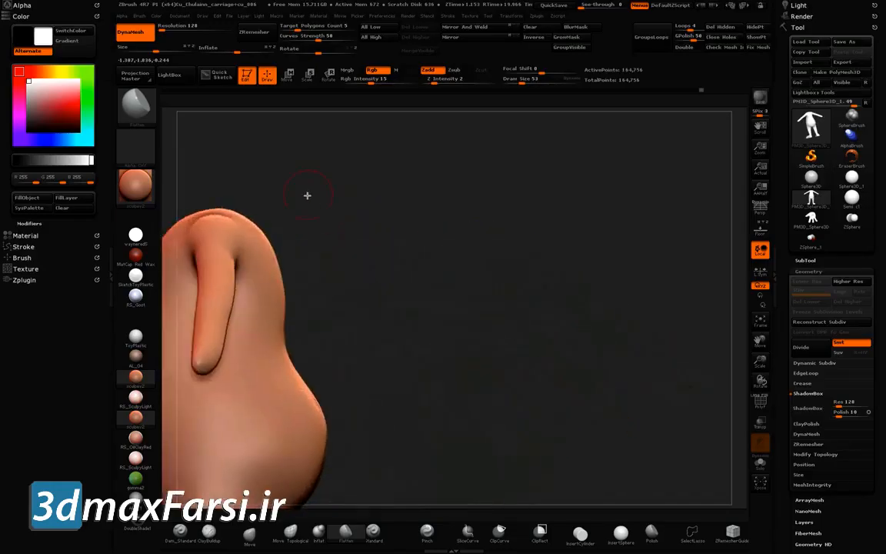
# Append a sphere to the body model as a new subtool for the head
pyautogui.moveTo(307, 194); pyautogui.dragTo(633, 185)
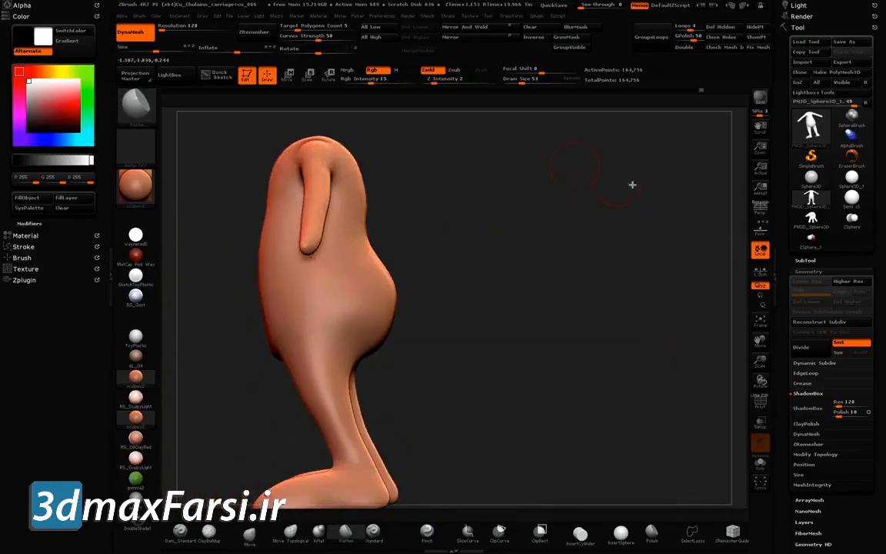
pyautogui.click(806, 261)
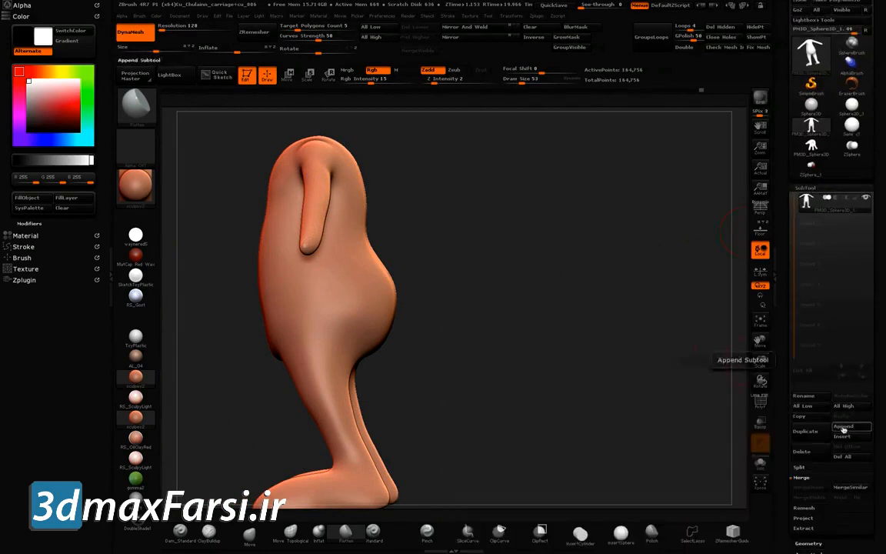
pyautogui.click(843, 428)
pyautogui.click(517, 353)
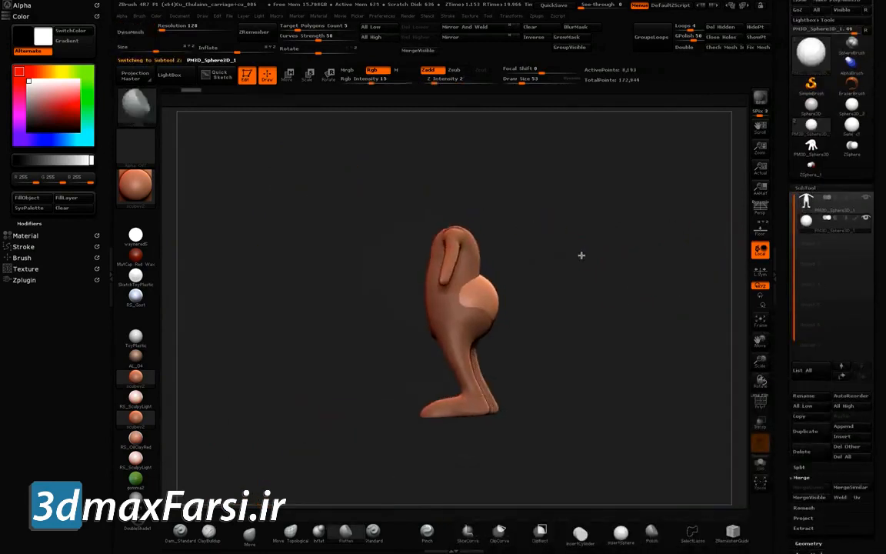
# Move the new sphere up from the hips to above the shoulders with a Transpose line
pyautogui.moveTo(582, 254); pyautogui.dragTo(554, 257)
pyautogui.press('w')
pyautogui.moveTo(494, 292); pyautogui.dragTo(614, 258)
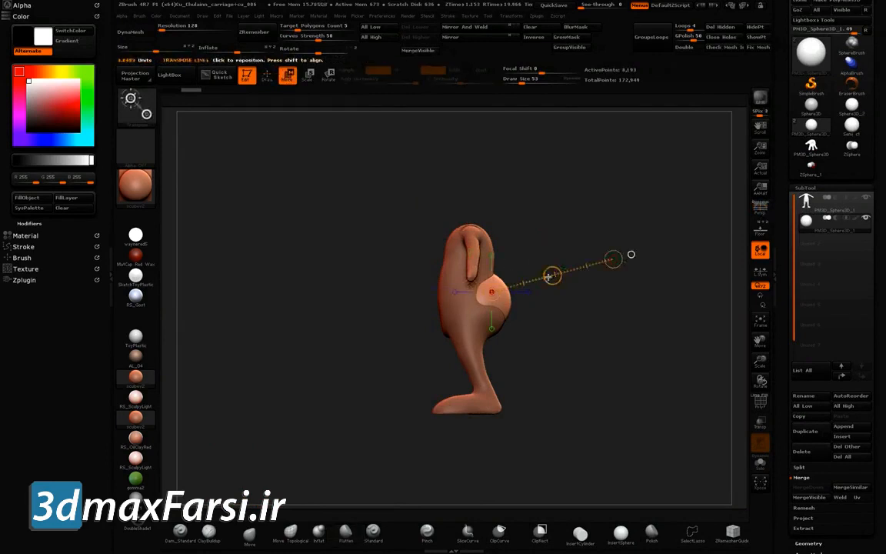
pyautogui.moveTo(552, 275); pyautogui.dragTo(530, 166)
# Convert the head sphere to DynaMesh and pull it into an egg-shaped head with a large Move brush
pyautogui.keyDown('alt'); pyautogui.moveTo(403, 204); pyautogui.dragTo(431, 265); pyautogui.keyUp('alt')
pyautogui.click(135, 33)
pyautogui.click(250, 533)
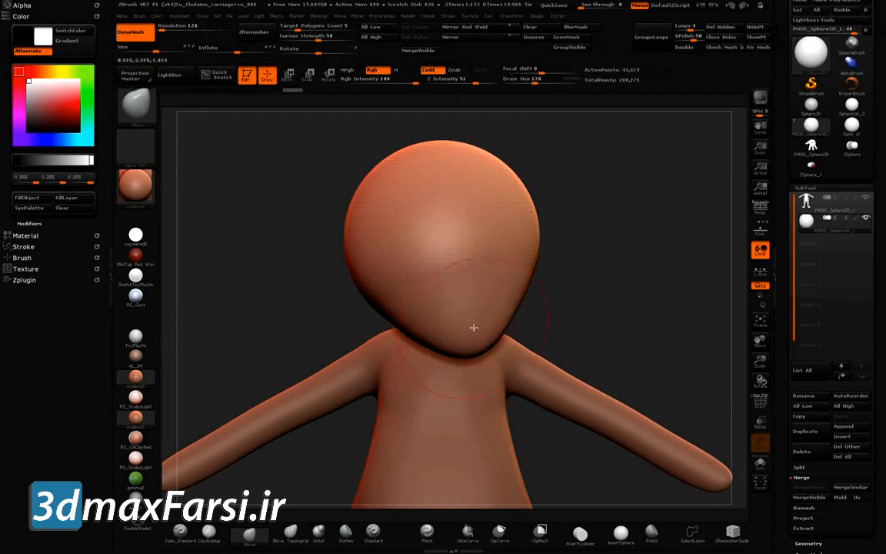
pyautogui.moveTo(535, 80); pyautogui.dragTo(545, 83)
pyautogui.moveTo(533, 212); pyautogui.dragTo(489, 215)
pyautogui.moveTo(572, 219)
pyautogui.mouseDown()
pyautogui.moveTo(419, 211)
pyautogui.moveTo(467, 202)
pyautogui.mouseUp()
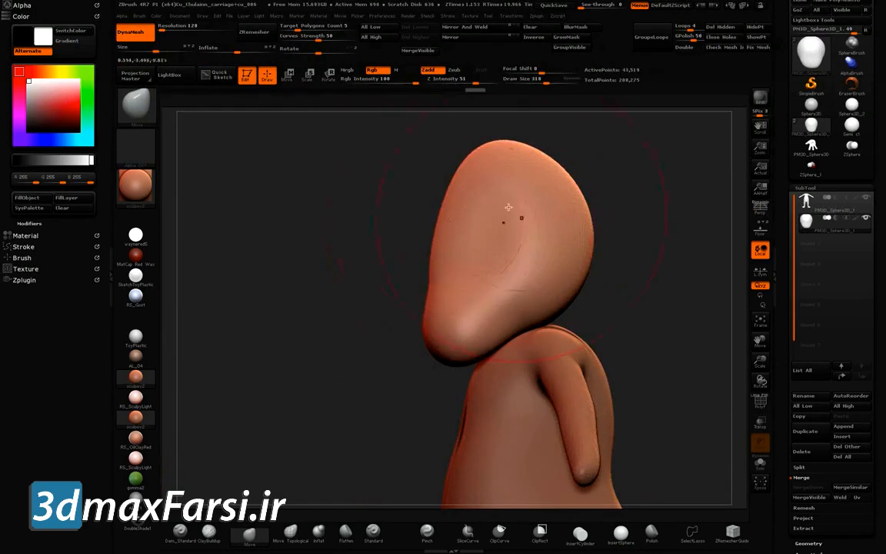
# Reshape the skull from several angles with the Move brush into a taller, narrower form
pyautogui.moveTo(568, 263)
pyautogui.mouseDown()
pyautogui.moveTo(562, 246)
pyautogui.moveTo(577, 269)
pyautogui.moveTo(560, 262)
pyautogui.mouseUp()
pyautogui.moveTo(560, 262); pyautogui.dragTo(500, 164, button='right')
pyautogui.moveTo(500, 164); pyautogui.dragTo(505, 177)
pyautogui.keyDown('ctrl'); pyautogui.moveTo(588, 257); pyautogui.dragTo(538, 178, button='right'); pyautogui.keyUp('ctrl')
pyautogui.moveTo(539, 178)
pyautogui.mouseDown(button='right')
pyautogui.moveTo(378, 178)
pyautogui.moveTo(423, 179)
pyautogui.mouseUp(button='right')
pyautogui.moveTo(423, 178)
pyautogui.keyDown('ctrl'); pyautogui.mouseDown(button='right')
pyautogui.moveTo(443, 187)
pyautogui.moveTo(454, 231)
pyautogui.mouseUp(button='right'); pyautogui.keyUp('ctrl')
pyautogui.moveTo(454, 231); pyautogui.dragTo(411, 180, button='right')
# Stretch the crown upward and shape the chin, jaw and back of the head with the Move brush
pyautogui.moveTo(400, 193); pyautogui.dragTo(423, 192)
pyautogui.moveTo(423, 191)
pyautogui.mouseDown(button='right')
pyautogui.moveTo(371, 174)
pyautogui.moveTo(408, 176)
pyautogui.mouseUp(button='right')
pyautogui.moveTo(408, 176)
pyautogui.mouseDown()
pyautogui.moveTo(384, 170)
pyautogui.moveTo(388, 148)
pyautogui.mouseUp()
pyautogui.moveTo(514, 343); pyautogui.dragTo(484, 347)
pyautogui.moveTo(363, 379); pyautogui.dragTo(370, 360)
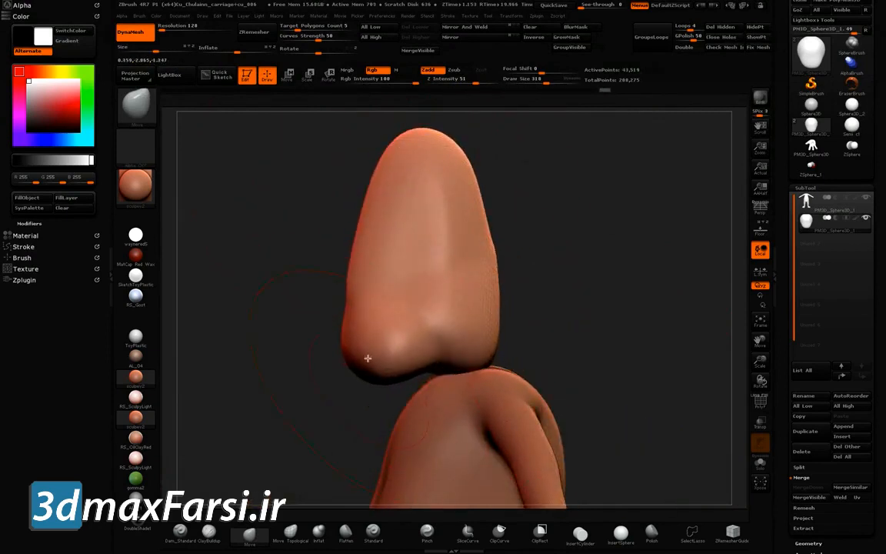
pyautogui.moveTo(474, 344); pyautogui.dragTo(491, 357)
pyautogui.moveTo(514, 299); pyautogui.dragTo(496, 299)
pyautogui.moveTo(501, 298)
pyautogui.keyDown('ctrl'); pyautogui.mouseDown(button='right')
pyautogui.moveTo(348, 202)
pyautogui.moveTo(305, 190)
pyautogui.moveTo(398, 209)
pyautogui.moveTo(330, 215)
pyautogui.moveTo(510, 265)
pyautogui.moveTo(477, 258)
pyautogui.mouseUp(button='right'); pyautogui.keyUp('ctrl')
# Carve a mouth opening and build a lower lip with ClayBuildup at draw size 53, then smooth the area
pyautogui.press('b')
pyautogui.press('c')
pyautogui.press('b')
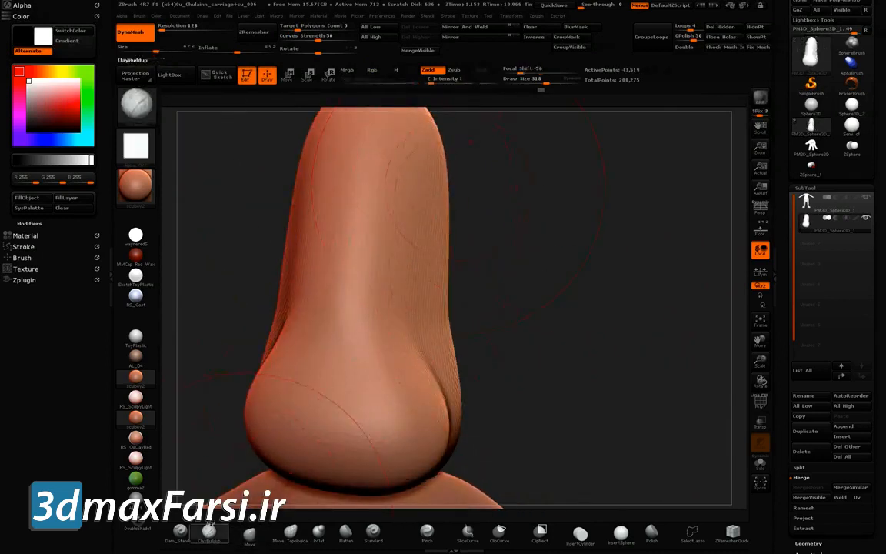
pyautogui.moveTo(522, 82); pyautogui.dragTo(507, 82)
pyautogui.keyDown('alt'); pyautogui.moveTo(367, 395); pyautogui.dragTo(536, 328, button='right'); pyautogui.keyUp('alt')
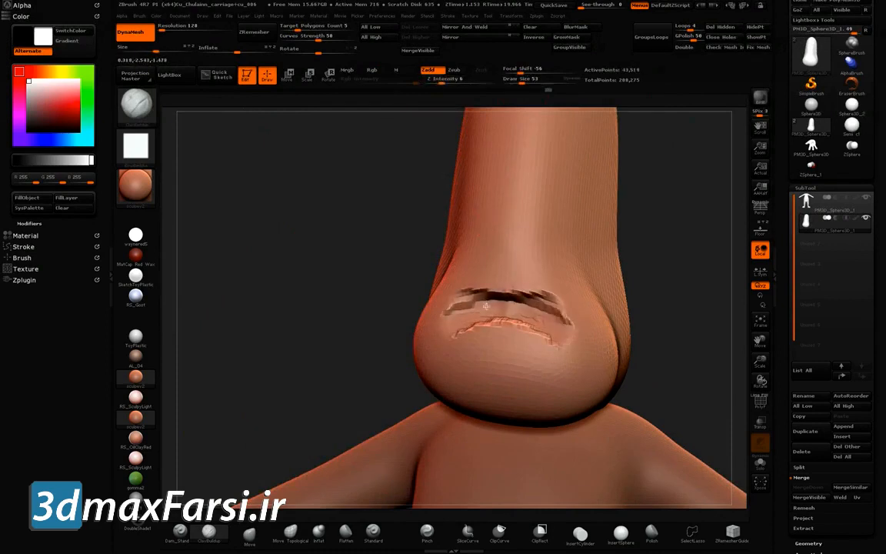
pyautogui.keyDown('shift'); pyautogui.moveTo(563, 324); pyautogui.dragTo(465, 303); pyautogui.keyUp('shift')
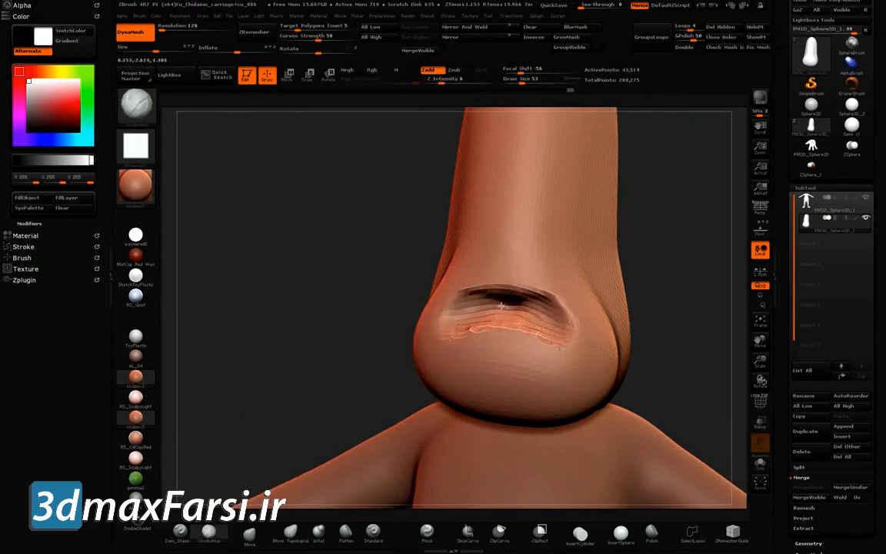
# Remesh the head with DynaMesh while checking the polyframe, then refine the forms around the mouth with ClayBuildup
pyautogui.hotkey('shift', 'f')
pyautogui.moveTo(336, 231)
pyautogui.keyDown('ctrl'); pyautogui.mouseDown()
pyautogui.moveTo(396, 284)
pyautogui.moveTo(381, 291)
pyautogui.moveTo(388, 269)
pyautogui.moveTo(531, 339)
pyautogui.mouseUp(); pyautogui.keyUp('ctrl')
pyautogui.keyDown('ctrl'); pyautogui.moveTo(355, 207); pyautogui.dragTo(377, 239); pyautogui.keyUp('ctrl')
pyautogui.moveTo(514, 348); pyautogui.dragTo(563, 354)
pyautogui.moveTo(370, 237)
pyautogui.mouseDown()
pyautogui.moveTo(368, 248)
pyautogui.moveTo(501, 342)
pyautogui.mouseUp()
pyautogui.moveTo(443, 297); pyautogui.dragTo(471, 210)
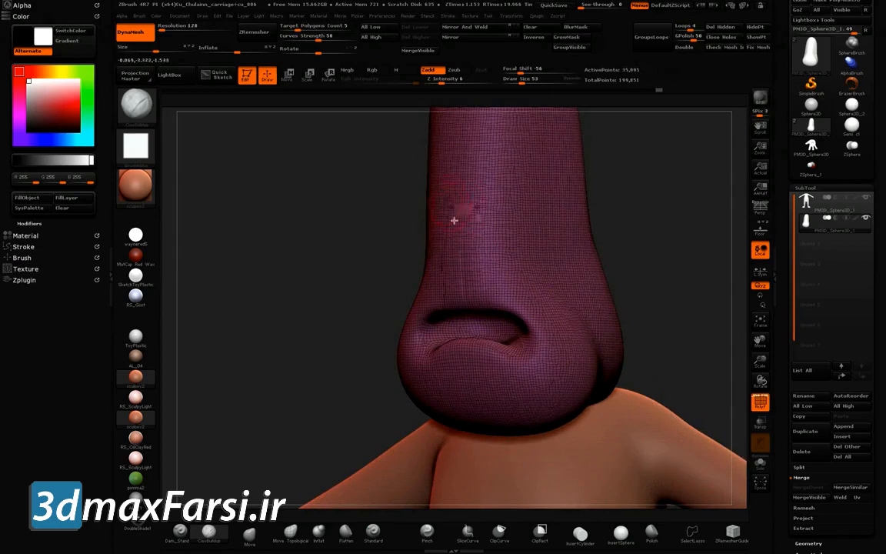
# Hide the polyframe and build up the cheeks and upper lip area with ClayBuildup strokes
pyautogui.hotkey('shift', 'f')
pyautogui.moveTo(658, 269)
pyautogui.mouseDown()
pyautogui.moveTo(587, 296)
pyautogui.moveTo(591, 361)
pyautogui.mouseUp()
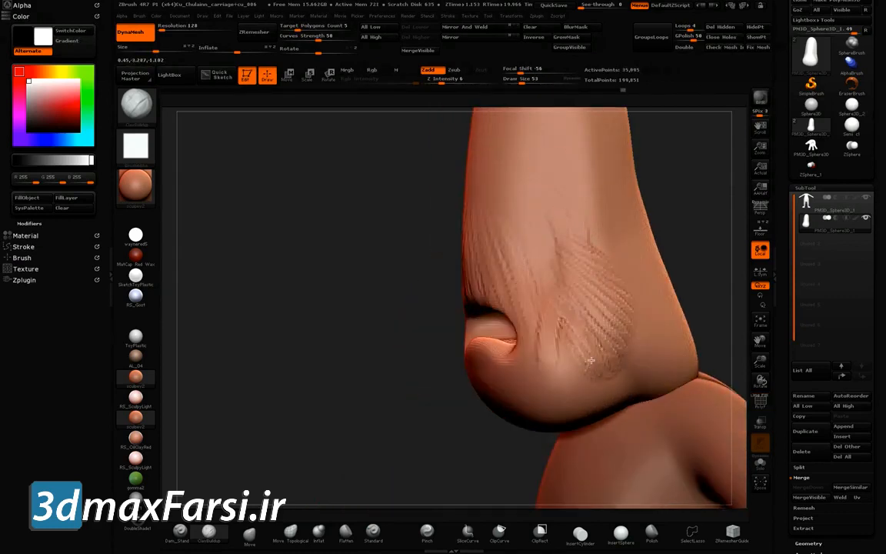
pyautogui.moveTo(560, 224); pyautogui.dragTo(593, 258)
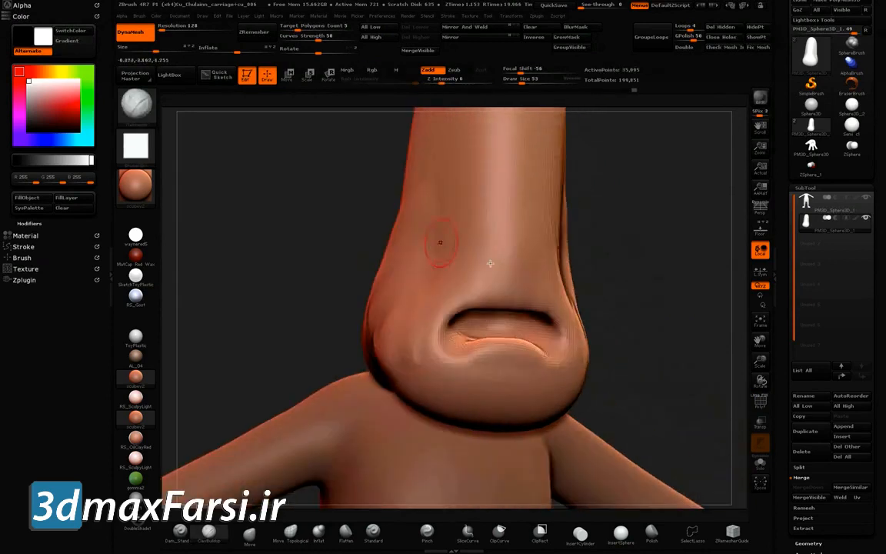
pyautogui.moveTo(517, 205)
pyautogui.mouseDown()
pyautogui.moveTo(462, 231)
pyautogui.moveTo(538, 204)
pyautogui.moveTo(492, 230)
pyautogui.moveTo(520, 267)
pyautogui.mouseUp()
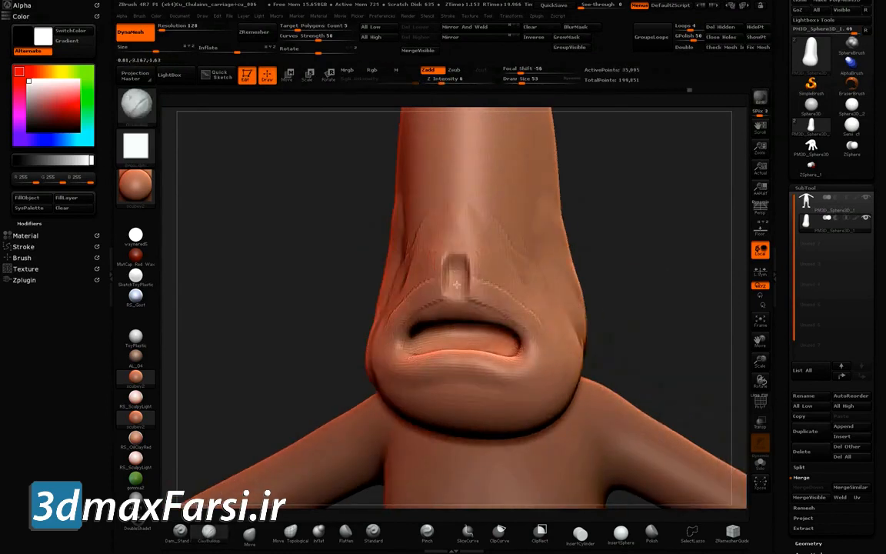
# Carve the philtrum groove above the mouth with ClayBuildup and smooth it into the upper lip
pyautogui.moveTo(456, 285)
pyautogui.mouseDown()
pyautogui.moveTo(443, 254)
pyautogui.moveTo(465, 231)
pyautogui.moveTo(489, 281)
pyautogui.mouseUp()
pyautogui.moveTo(555, 319)
pyautogui.keyDown('shift'); pyautogui.mouseDown()
pyautogui.moveTo(523, 273)
pyautogui.moveTo(481, 281)
pyautogui.moveTo(471, 248)
pyautogui.mouseUp(); pyautogui.keyUp('shift')
pyautogui.moveTo(470, 254)
pyautogui.keyDown('shift'); pyautogui.mouseDown()
pyautogui.moveTo(486, 300)
pyautogui.moveTo(539, 231)
pyautogui.mouseUp(); pyautogui.keyUp('shift')
pyautogui.moveTo(496, 256); pyautogui.dragTo(481, 243)
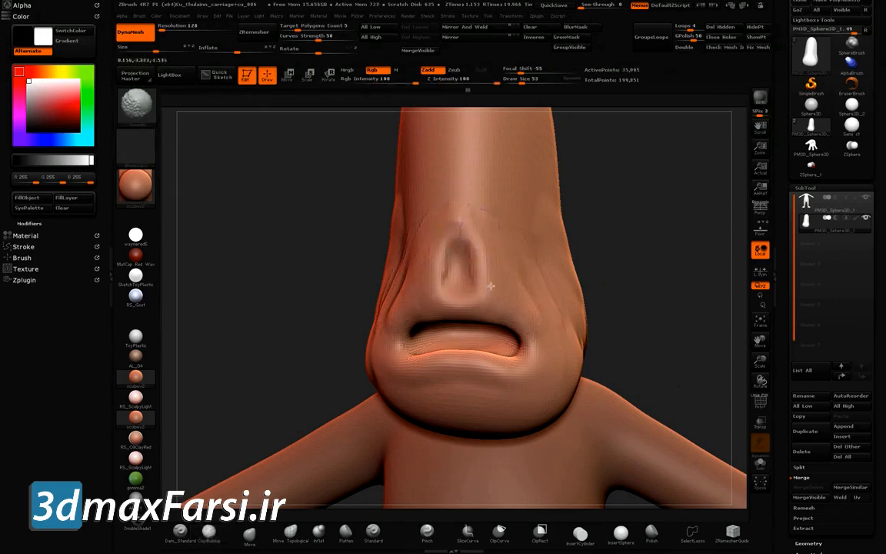
pyautogui.moveTo(554, 292)
pyautogui.keyDown('shift'); pyautogui.mouseDown()
pyautogui.moveTo(584, 291)
pyautogui.moveTo(495, 253)
pyautogui.moveTo(422, 169)
pyautogui.mouseUp(); pyautogui.keyUp('shift')
# Build up a protruding nose above the philtrum with ClayBuildup, remeshing the head and smoothing the bridge and tip
pyautogui.moveTo(344, 169); pyautogui.dragTo(428, 236)
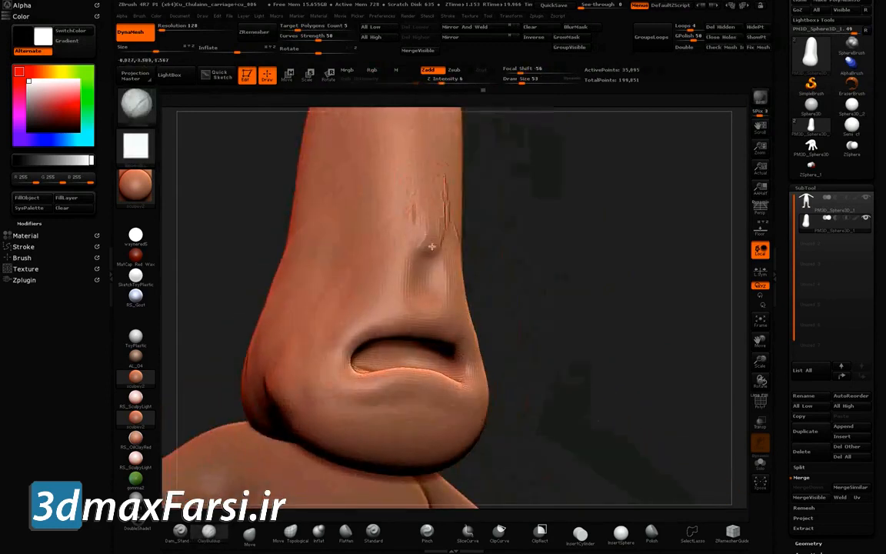
pyautogui.moveTo(473, 239); pyautogui.dragTo(283, 222)
pyautogui.moveTo(283, 182); pyautogui.dragTo(416, 223)
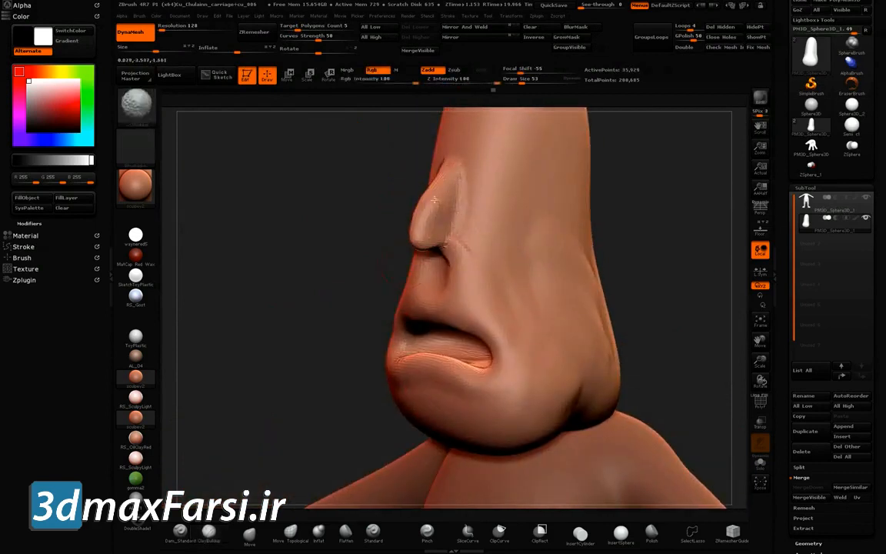
pyautogui.moveTo(320, 211); pyautogui.dragTo(335, 239)
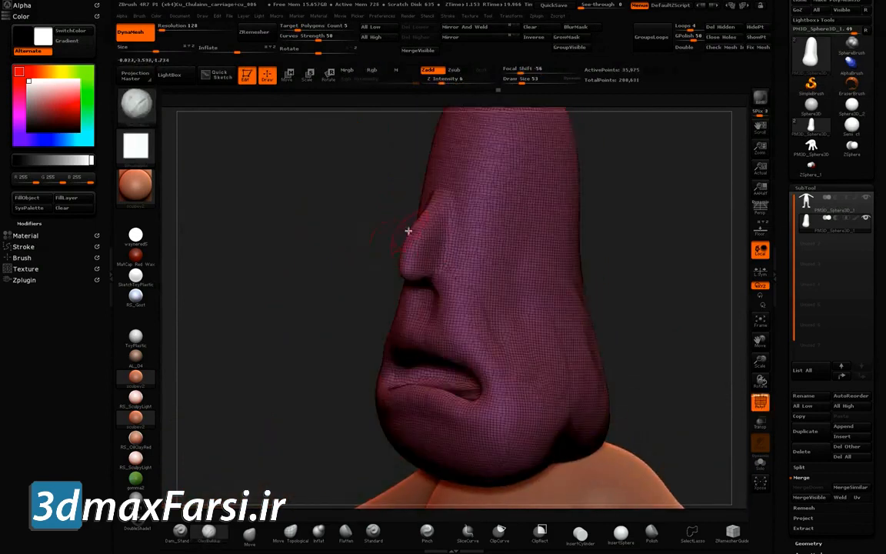
pyautogui.moveTo(404, 213); pyautogui.dragTo(434, 227)
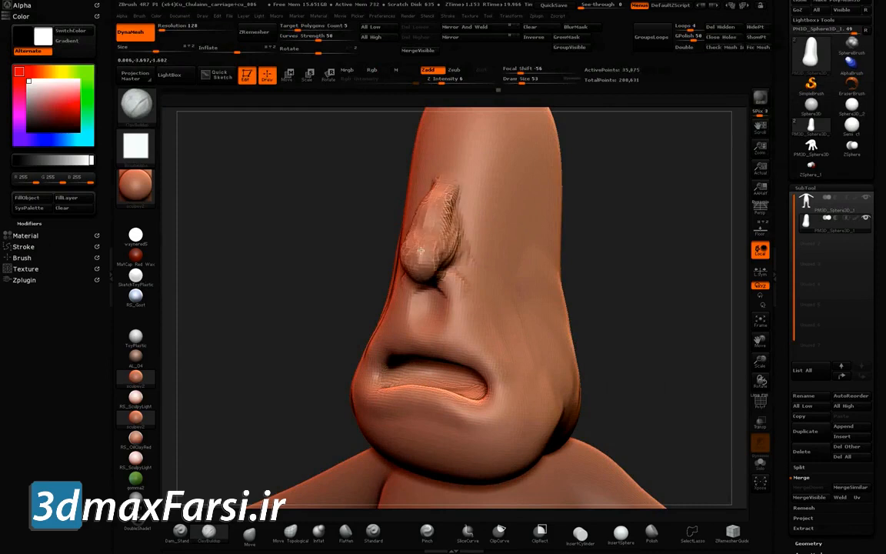
pyautogui.keyDown('shift'); pyautogui.moveTo(428, 259); pyautogui.dragTo(446, 192); pyautogui.keyUp('shift')
# Sculpt the brow, eye sockets and cheek folds with ClayBuildup and smooth the eye area
pyautogui.moveTo(446, 169); pyautogui.dragTo(469, 152, button='right')
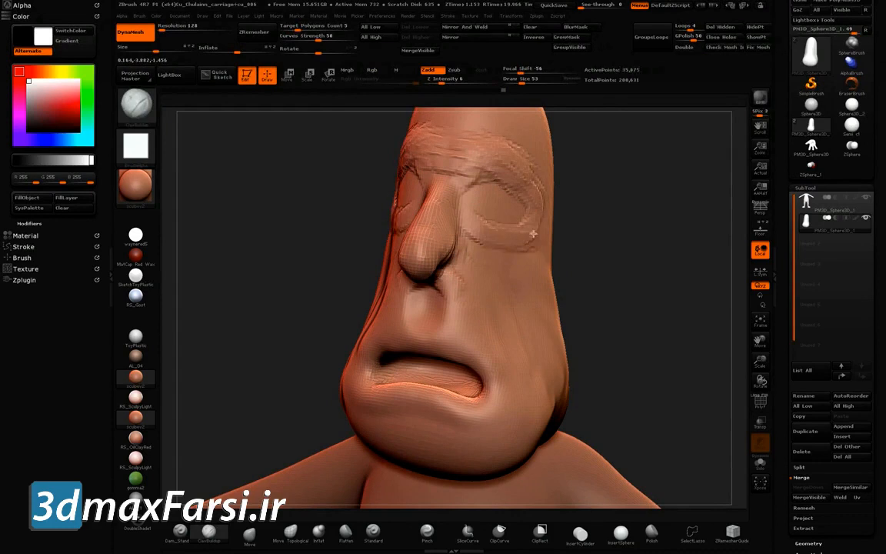
pyautogui.moveTo(518, 246); pyautogui.dragTo(505, 321)
pyautogui.moveTo(526, 361)
pyautogui.mouseDown()
pyautogui.moveTo(501, 263)
pyautogui.moveTo(473, 235)
pyautogui.moveTo(507, 325)
pyautogui.mouseUp()
pyautogui.keyDown('shift'); pyautogui.moveTo(415, 158); pyautogui.dragTo(500, 201); pyautogui.keyUp('shift')
# Form protruding ears on both sides of the head, remesh with DynaMesh, then shape their rims with ClayBuildup
pyautogui.moveTo(669, 266)
pyautogui.mouseDown()
pyautogui.moveTo(588, 270)
pyautogui.moveTo(584, 261)
pyautogui.mouseUp()
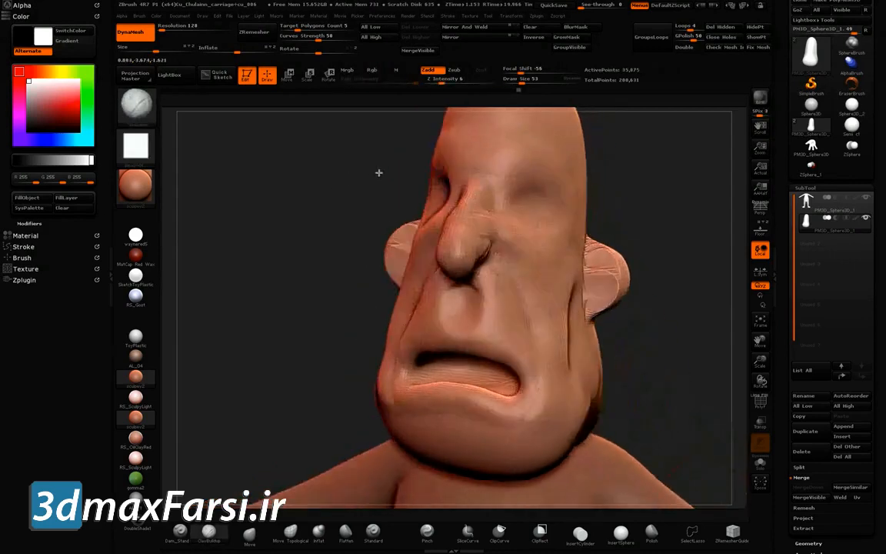
pyautogui.moveTo(376, 172); pyautogui.dragTo(370, 245)
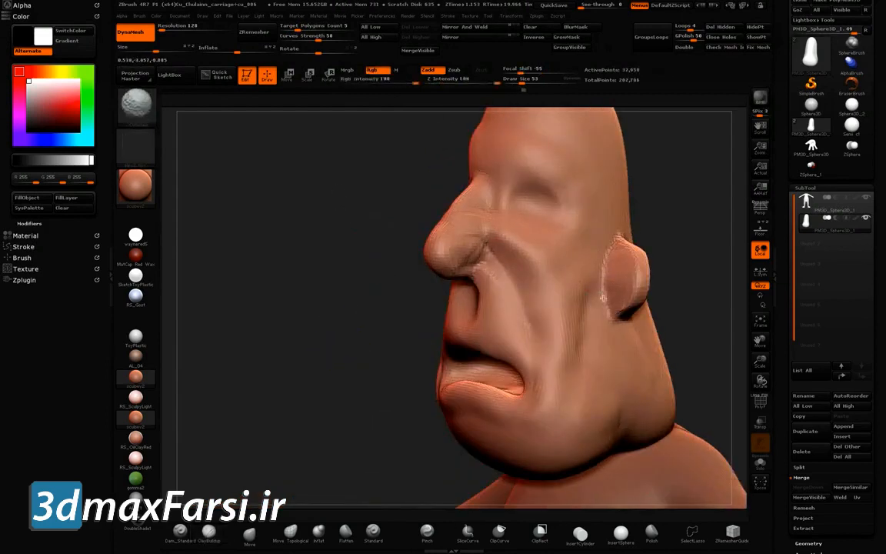
pyautogui.moveTo(703, 273)
pyautogui.mouseDown()
pyautogui.moveTo(414, 218)
pyautogui.moveTo(547, 280)
pyautogui.mouseUp()
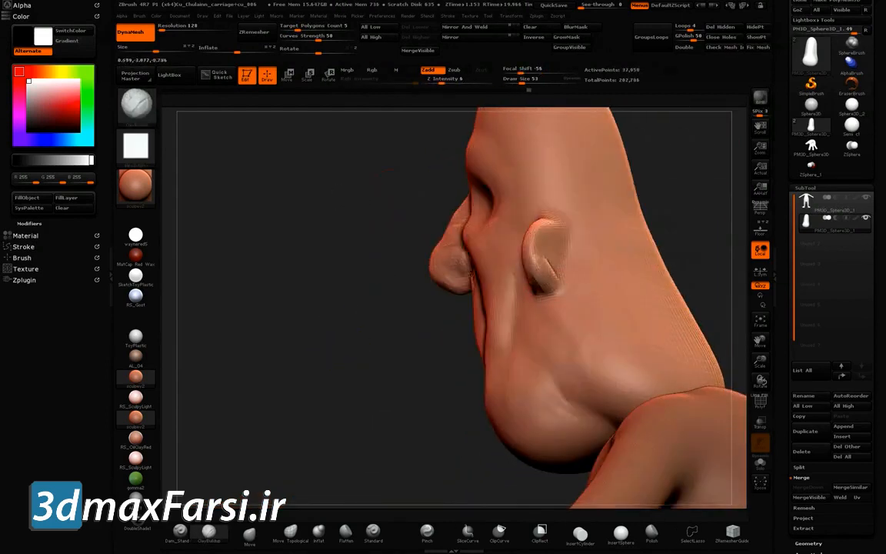
pyautogui.moveTo(543, 215)
pyautogui.mouseDown()
pyautogui.moveTo(553, 230)
pyautogui.moveTo(539, 271)
pyautogui.moveTo(548, 235)
pyautogui.moveTo(548, 289)
pyautogui.mouseUp()
pyautogui.moveTo(533, 239)
pyautogui.mouseDown()
pyautogui.moveTo(539, 275)
pyautogui.moveTo(553, 235)
pyautogui.mouseUp()
pyautogui.moveTo(572, 264); pyautogui.dragTo(552, 257, button='right')
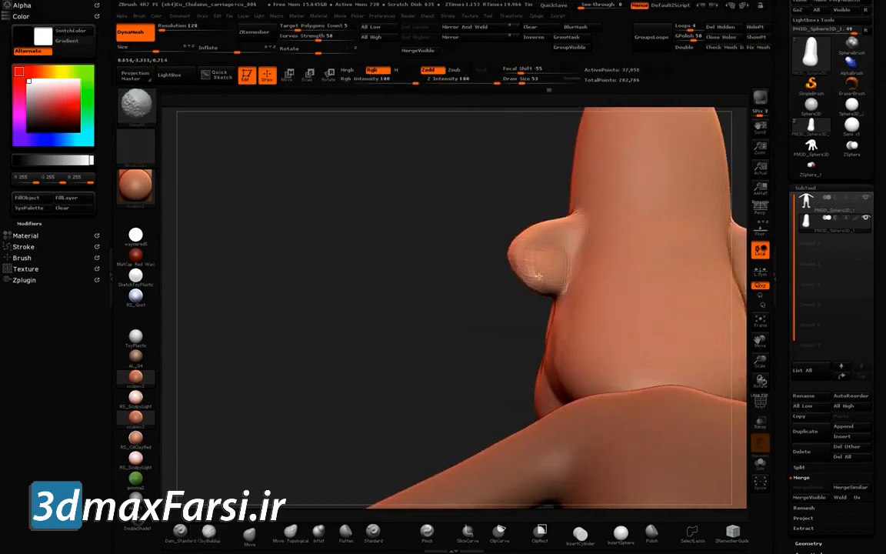
# Hollow out the inner ears with ClayBuildup, smooth them and remesh the head with DynaMesh
pyautogui.moveTo(435, 204); pyautogui.dragTo(583, 261, button='right')
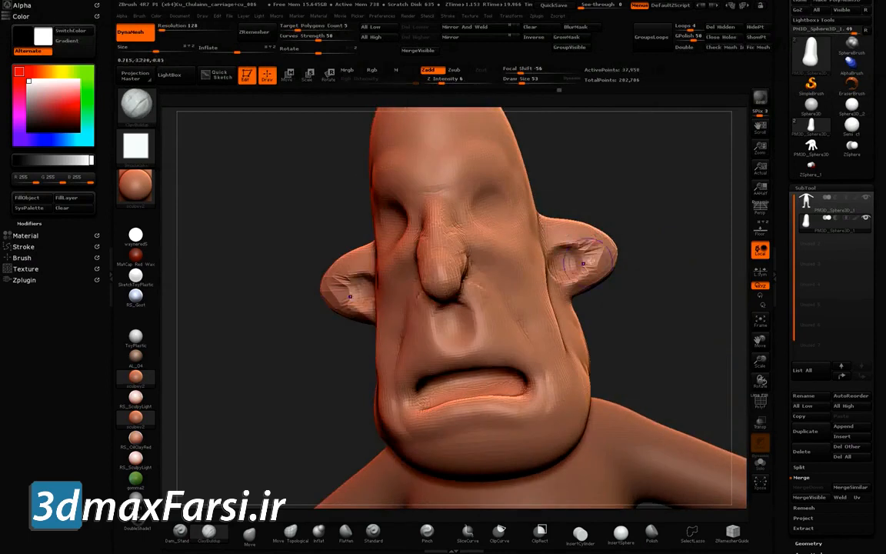
pyautogui.keyDown('shift'); pyautogui.moveTo(581, 264); pyautogui.dragTo(592, 259); pyautogui.keyUp('shift')
pyautogui.keyDown('ctrl'); pyautogui.moveTo(274, 300); pyautogui.dragTo(269, 192); pyautogui.keyUp('ctrl')
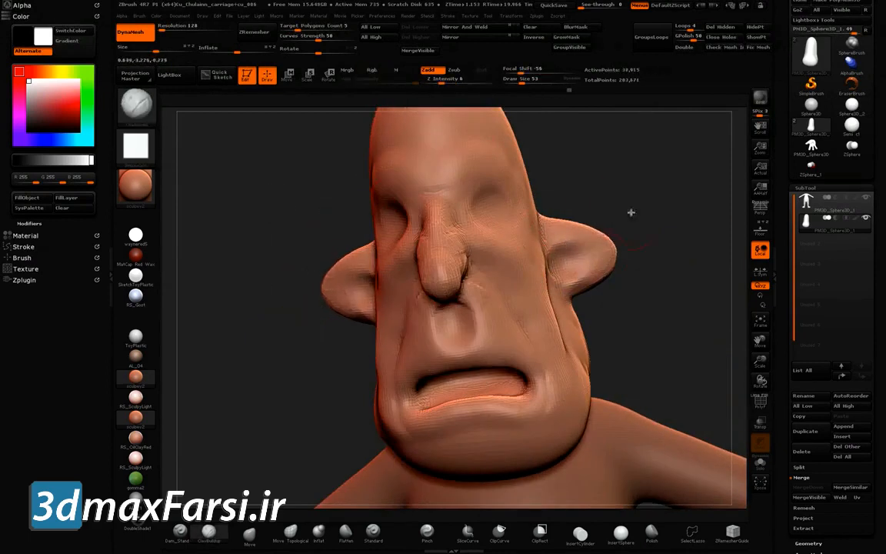
pyautogui.moveTo(630, 213); pyautogui.dragTo(565, 252, button='right')
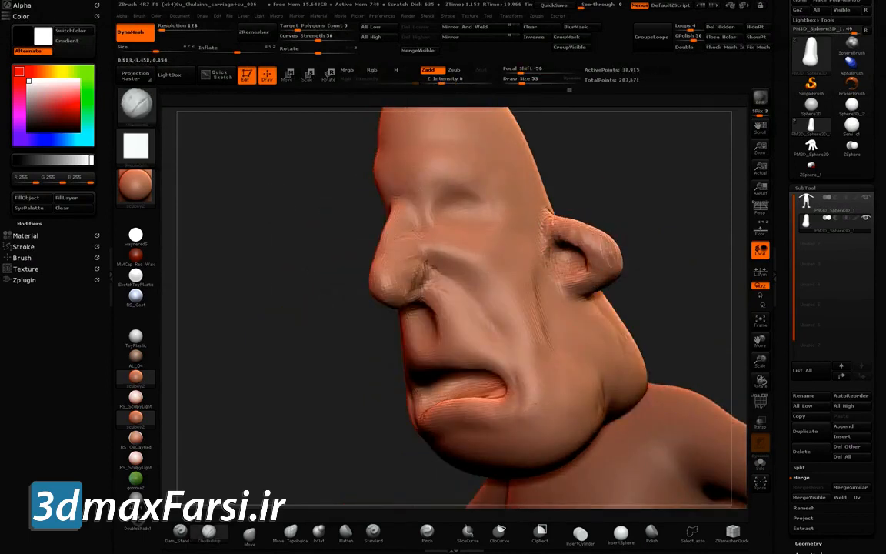
pyautogui.keyDown('shift'); pyautogui.moveTo(564, 246); pyautogui.dragTo(573, 278); pyautogui.keyUp('shift')
# Carve deep round eye sockets, smooth them and define the folds running from the nose to the mouth
pyautogui.moveTo(572, 279)
pyautogui.keyDown('ctrl'); pyautogui.mouseDown(button='right')
pyautogui.moveTo(410, 218)
pyautogui.moveTo(378, 185)
pyautogui.moveTo(677, 295)
pyautogui.moveTo(571, 270)
pyautogui.mouseUp(button='right'); pyautogui.keyUp('ctrl')
pyautogui.moveTo(451, 253)
pyautogui.keyDown('alt'); pyautogui.mouseDown()
pyautogui.moveTo(479, 245)
pyautogui.moveTo(469, 235)
pyautogui.moveTo(521, 223)
pyautogui.mouseUp(); pyautogui.keyUp('alt')
pyautogui.moveTo(464, 197)
pyautogui.keyDown('shift'); pyautogui.mouseDown()
pyautogui.moveTo(442, 180)
pyautogui.moveTo(515, 206)
pyautogui.moveTo(543, 254)
pyautogui.mouseUp(); pyautogui.keyUp('shift')
pyautogui.moveTo(422, 296)
pyautogui.mouseDown()
pyautogui.moveTo(473, 368)
pyautogui.moveTo(467, 372)
pyautogui.moveTo(531, 311)
pyautogui.moveTo(437, 323)
pyautogui.mouseUp()
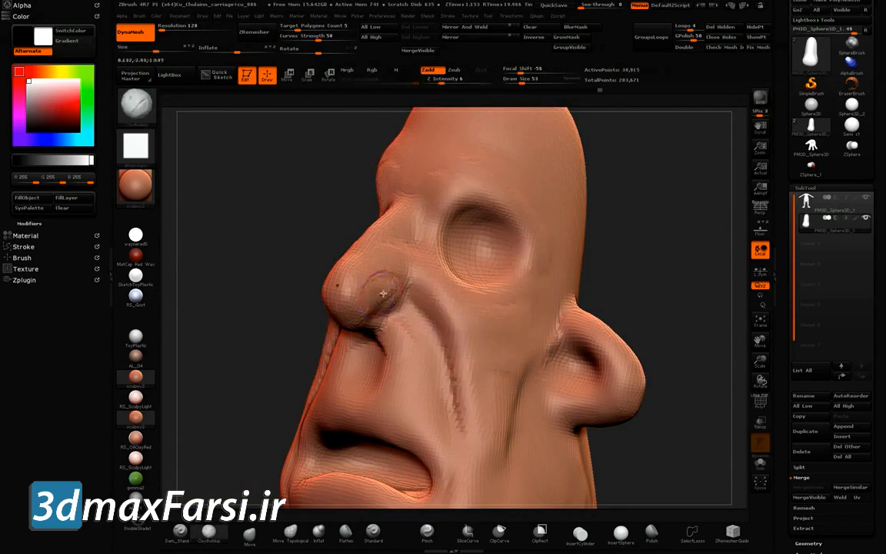
# Carve the nostrils into the underside of the nose with ClayBuildup and shape the nose wings
pyautogui.moveTo(280, 249); pyautogui.dragTo(323, 196)
pyautogui.moveTo(229, 245); pyautogui.dragTo(185, 254)
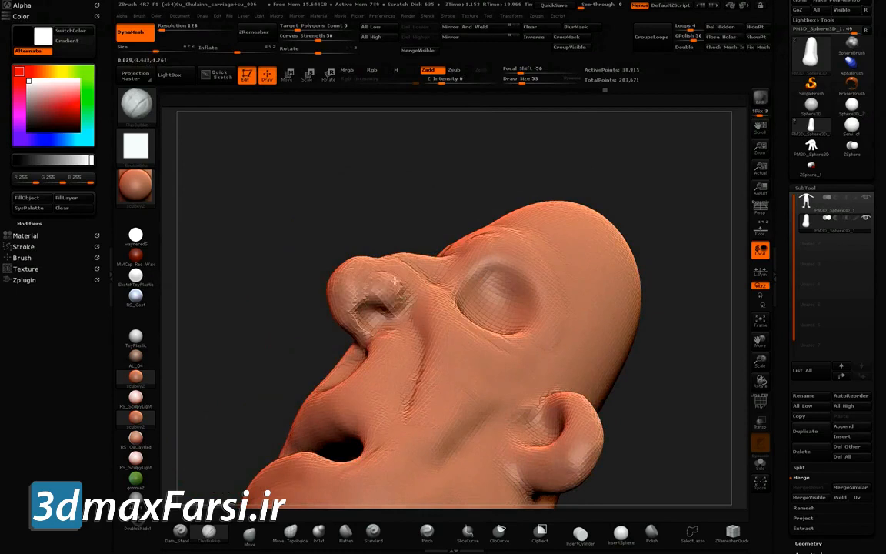
pyautogui.moveTo(331, 245)
pyautogui.mouseDown()
pyautogui.moveTo(388, 320)
pyautogui.moveTo(385, 356)
pyautogui.moveTo(398, 339)
pyautogui.mouseUp()
pyautogui.moveTo(584, 231)
pyautogui.mouseDown()
pyautogui.moveTo(523, 300)
pyautogui.moveTo(437, 373)
pyautogui.mouseUp()
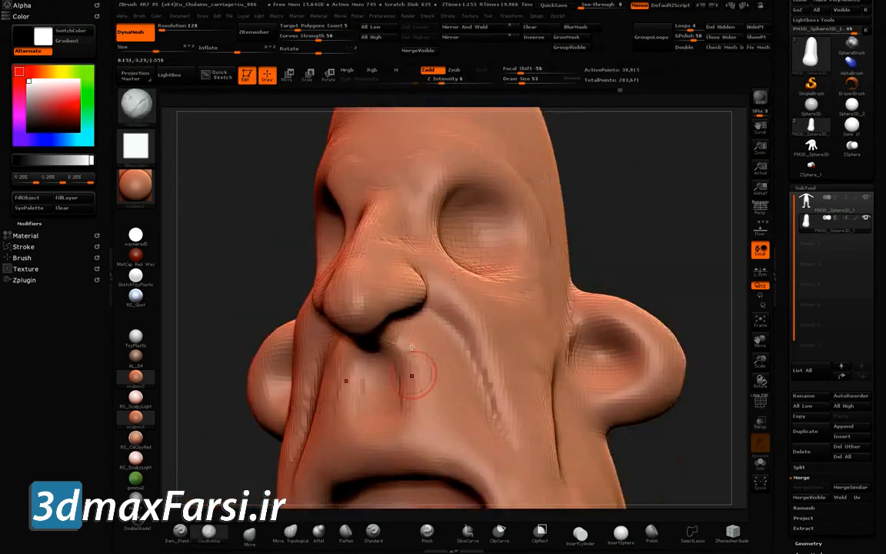
# Sculpt the upper lip and the folds between nose and mouth with ClayBuildup, smoothing the strokes
pyautogui.keyDown('alt'); pyautogui.moveTo(412, 347); pyautogui.dragTo(433, 259, button='right'); pyautogui.keyUp('alt')
pyautogui.moveTo(424, 314)
pyautogui.keyDown('shift'); pyautogui.mouseDown()
pyautogui.moveTo(427, 279)
pyautogui.moveTo(443, 346)
pyautogui.mouseUp(); pyautogui.keyUp('shift')
pyautogui.moveTo(432, 240)
pyautogui.mouseDown()
pyautogui.moveTo(467, 257)
pyautogui.moveTo(399, 230)
pyautogui.moveTo(409, 257)
pyautogui.mouseUp()
pyautogui.keyDown('alt'); pyautogui.moveTo(433, 355); pyautogui.dragTo(425, 261, button='right'); pyautogui.keyUp('alt')
pyautogui.moveTo(424, 257); pyautogui.dragTo(512, 313)
pyautogui.keyDown('shift'); pyautogui.moveTo(477, 347); pyautogui.dragTo(472, 369); pyautogui.keyUp('shift')
pyautogui.keyDown('alt'); pyautogui.moveTo(384, 389); pyautogui.dragTo(395, 278, button='right'); pyautogui.keyUp('alt')
pyautogui.moveTo(410, 308)
pyautogui.mouseDown()
pyautogui.moveTo(430, 338)
pyautogui.moveTo(425, 302)
pyautogui.mouseUp()
# Enlarge the ClayBuildup brush, bulk out the chin and lower cheeks, and smooth the strokes
pyautogui.moveTo(536, 90); pyautogui.dragTo(541, 90)
pyautogui.moveTo(461, 323)
pyautogui.mouseDown()
pyautogui.moveTo(425, 342)
pyautogui.moveTo(446, 327)
pyautogui.mouseUp()
pyautogui.moveTo(363, 267)
pyautogui.keyDown('alt'); pyautogui.mouseDown(button='right')
pyautogui.moveTo(297, 228)
pyautogui.moveTo(291, 246)
pyautogui.moveTo(323, 293)
pyautogui.mouseUp(button='right'); pyautogui.keyUp('alt')
pyautogui.moveTo(323, 292); pyautogui.dragTo(262, 223, button='right')
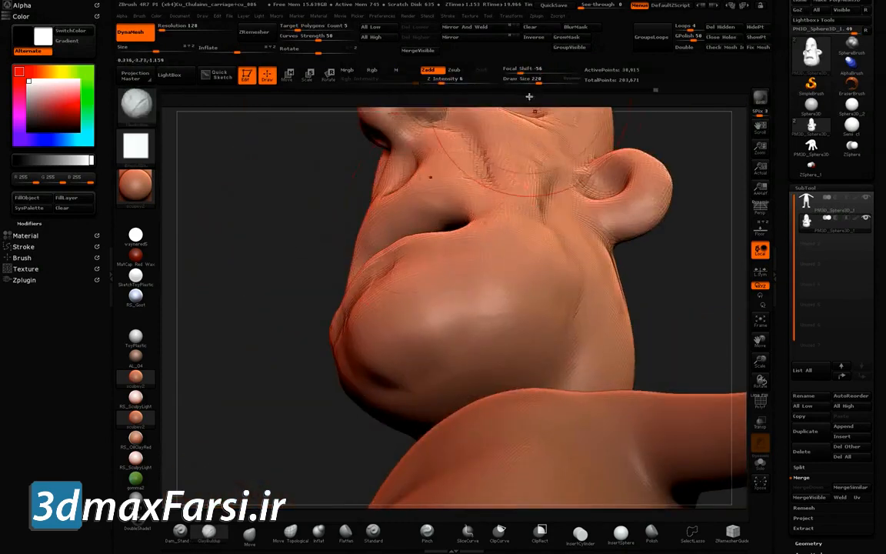
pyautogui.moveTo(538, 82); pyautogui.dragTo(528, 81)
pyautogui.moveTo(572, 350)
pyautogui.mouseDown()
pyautogui.moveTo(489, 390)
pyautogui.moveTo(451, 385)
pyautogui.moveTo(554, 346)
pyautogui.moveTo(431, 404)
pyautogui.mouseUp()
pyautogui.keyDown('shift'); pyautogui.moveTo(431, 404); pyautogui.dragTo(570, 362); pyautogui.keyUp('shift')
# Refine the jawline on the side of the head with ClayBuildup and smooth it
pyautogui.moveTo(685, 309); pyautogui.dragTo(520, 367, button='right')
pyautogui.keyDown('shift'); pyautogui.moveTo(600, 351); pyautogui.dragTo(538, 362); pyautogui.keyUp('shift')
pyautogui.moveTo(292, 315)
pyautogui.mouseDown(button='right')
pyautogui.moveTo(368, 304)
pyautogui.moveTo(431, 315)
pyautogui.mouseUp(button='right')
pyautogui.moveTo(577, 377)
pyautogui.mouseDown()
pyautogui.moveTo(489, 402)
pyautogui.moveTo(610, 368)
pyautogui.mouseUp()
pyautogui.moveTo(677, 339); pyautogui.dragTo(600, 346, button='right')
pyautogui.moveTo(585, 374)
pyautogui.mouseDown()
pyautogui.moveTo(540, 401)
pyautogui.moveTo(569, 370)
pyautogui.mouseUp()
# Resize the ClayBuildup brush and build up the lower lip inside the mouth
pyautogui.moveTo(370, 268)
pyautogui.keyDown('alt'); pyautogui.mouseDown(button='right')
pyautogui.moveTo(322, 307)
pyautogui.moveTo(491, 279)
pyautogui.mouseUp(button='right'); pyautogui.keyUp('alt')
pyautogui.keyDown('ctrl'); pyautogui.moveTo(439, 269); pyautogui.dragTo(454, 343, button='right'); pyautogui.keyUp('ctrl')
pyautogui.click(522, 81)
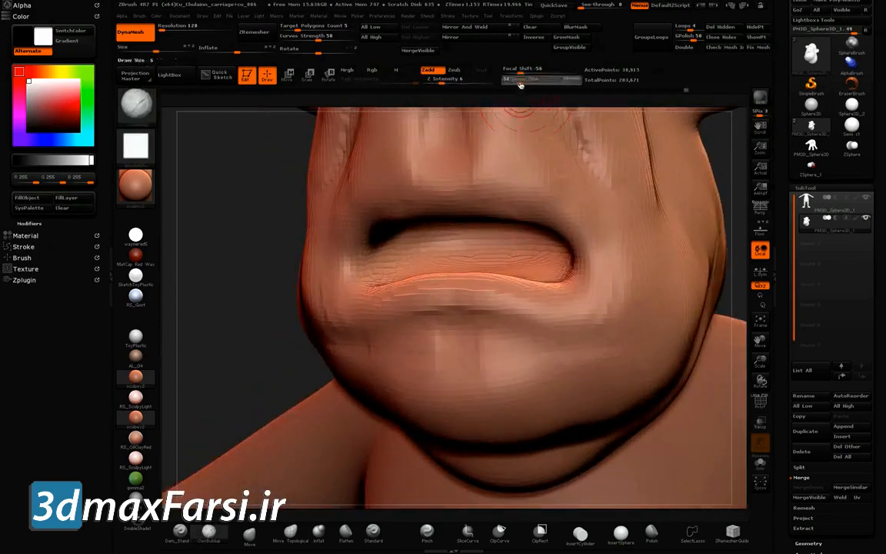
pyautogui.click(530, 82)
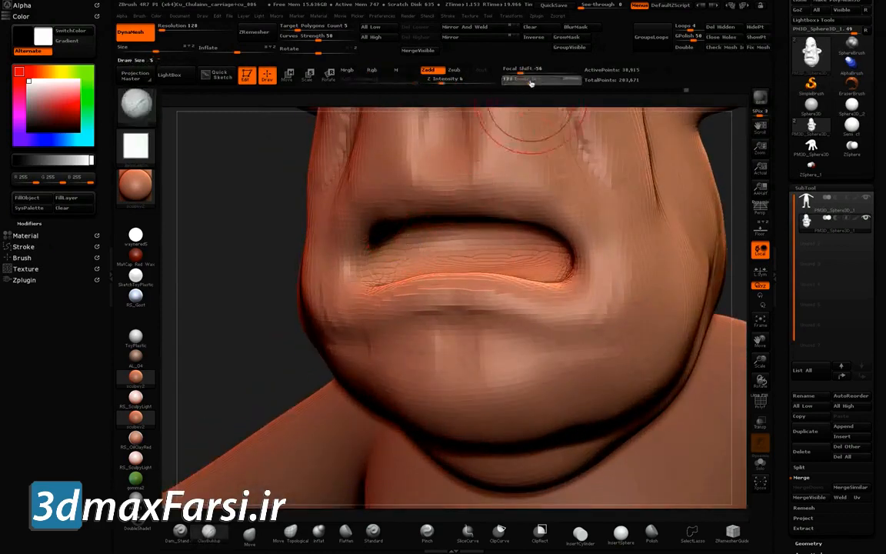
pyautogui.moveTo(408, 244)
pyautogui.mouseDown()
pyautogui.moveTo(415, 247)
pyautogui.moveTo(377, 245)
pyautogui.mouseUp()
# Reshape the head's side profile around the brow, eye socket and nose with the Move brush
pyautogui.moveTo(243, 198); pyautogui.dragTo(487, 200, button='right')
pyautogui.moveTo(606, 175)
pyautogui.keyDown('alt'); pyautogui.mouseDown(button='right')
pyautogui.moveTo(605, 271)
pyautogui.moveTo(674, 297)
pyautogui.mouseUp(button='right'); pyautogui.keyUp('alt')
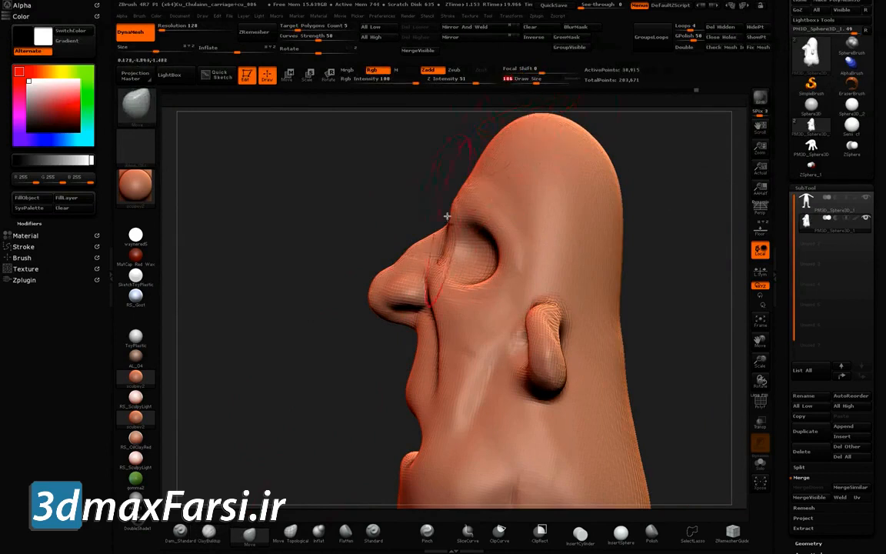
pyautogui.moveTo(467, 269); pyautogui.dragTo(480, 264)
pyautogui.moveTo(372, 306); pyautogui.dragTo(377, 329)
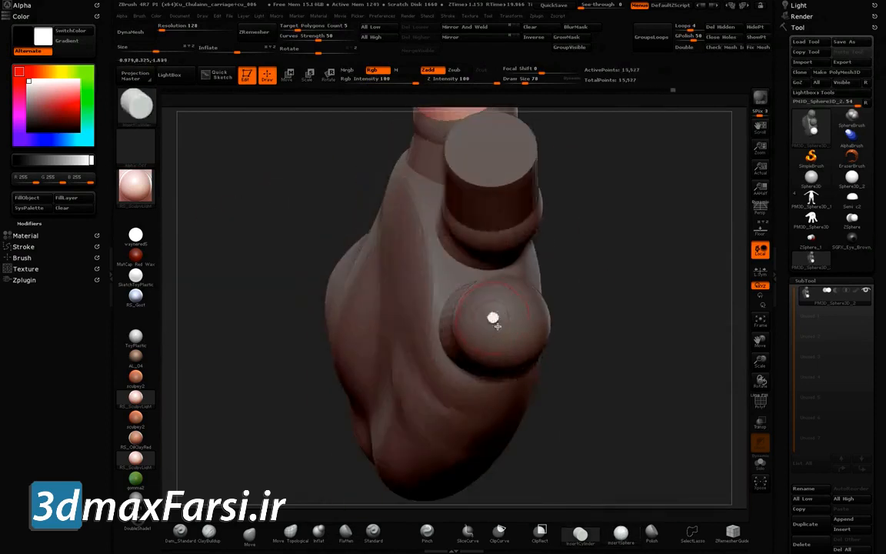
# Extend the hand's three fingers with inserted cylinder segments placed on their sphere joints
pyautogui.moveTo(494, 316); pyautogui.dragTo(523, 277)
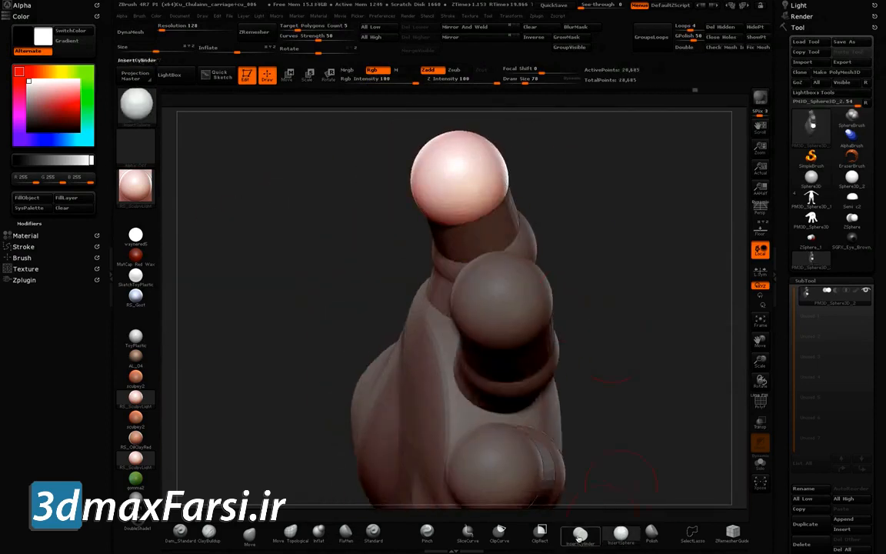
pyautogui.click(579, 537)
pyautogui.moveTo(439, 146); pyautogui.dragTo(469, 185)
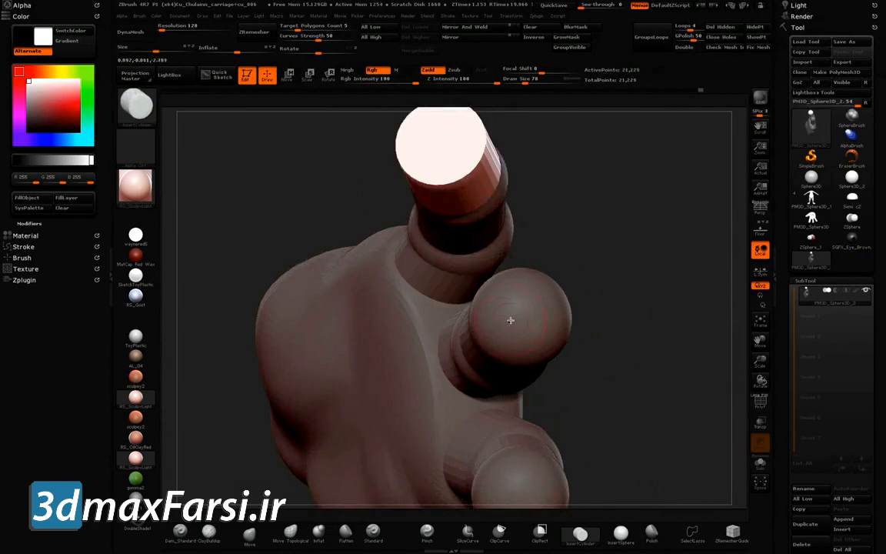
pyautogui.moveTo(510, 319); pyautogui.dragTo(531, 362)
pyautogui.moveTo(497, 397); pyautogui.dragTo(510, 443)
pyautogui.moveTo(615, 353)
pyautogui.mouseDown()
pyautogui.moveTo(507, 353)
pyautogui.moveTo(615, 352)
pyautogui.mouseUp()
# Insert spheres on the ends of the three fingers' cylinders to form the next joints
pyautogui.click(621, 535)
pyautogui.moveTo(361, 161); pyautogui.dragTo(377, 209)
pyautogui.moveTo(410, 308); pyautogui.dragTo(429, 348)
pyautogui.keyDown('alt'); pyautogui.moveTo(496, 459); pyautogui.dragTo(536, 344); pyautogui.keyUp('alt')
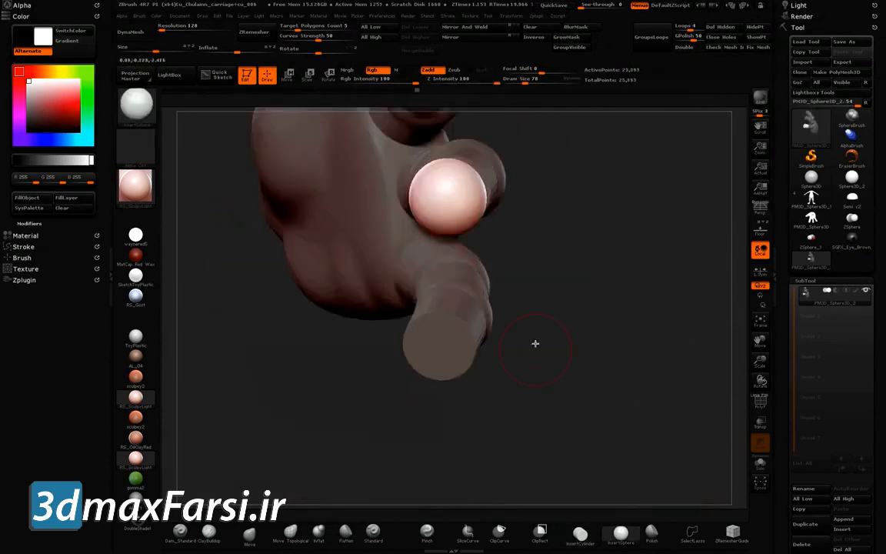
pyautogui.moveTo(439, 345); pyautogui.dragTo(458, 385)
pyautogui.moveTo(536, 344); pyautogui.dragTo(616, 344)
pyautogui.keyDown('ctrl'); pyautogui.moveTo(538, 292); pyautogui.dragTo(538, 384, button='right'); pyautogui.keyUp('ctrl')
# Insert the remaining cylinder segments, merge the hand with DynaMesh and display its polyframe
pyautogui.click(580, 536)
pyautogui.moveTo(308, 206); pyautogui.dragTo(361, 245)
pyautogui.moveTo(493, 415); pyautogui.dragTo(596, 377)
pyautogui.keyDown('ctrl'); pyautogui.moveTo(596, 377); pyautogui.dragTo(418, 298, button='right'); pyautogui.keyUp('ctrl')
pyautogui.keyDown('ctrl'); pyautogui.moveTo(260, 403); pyautogui.dragTo(263, 339, button='right'); pyautogui.keyUp('ctrl')
pyautogui.hotkey('shift', 'f')
pyautogui.moveTo(397, 259)
pyautogui.mouseDown(button='right')
pyautogui.moveTo(320, 223)
pyautogui.moveTo(335, 347)
pyautogui.moveTo(388, 230)
pyautogui.moveTo(391, 137)
pyautogui.mouseUp(button='right')
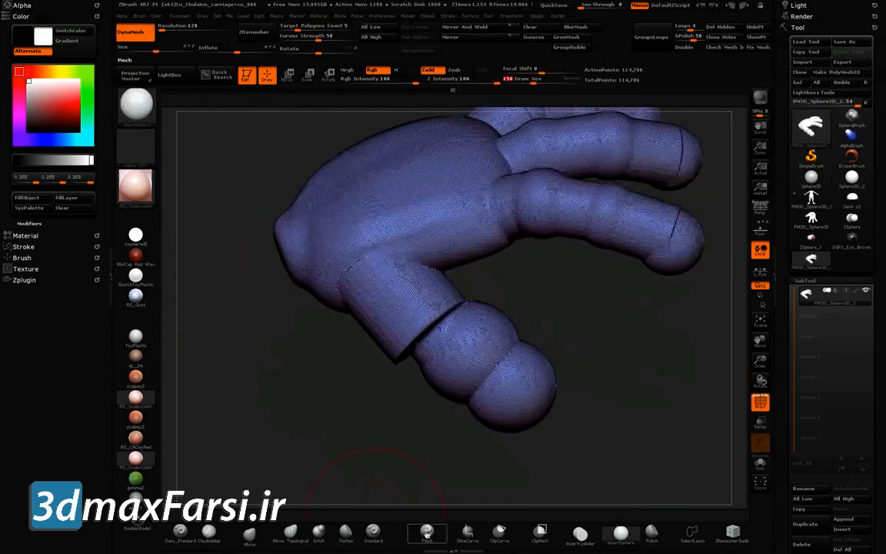
# Reposition the thumb with the Move brush and smooth its base into the palm
pyautogui.moveTo(484, 326); pyautogui.dragTo(591, 395, button='right')
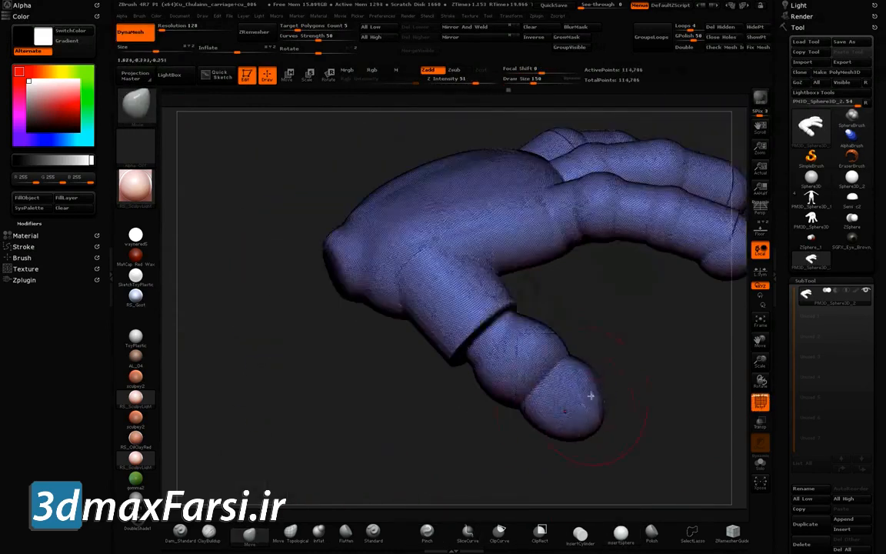
pyautogui.moveTo(432, 336); pyautogui.dragTo(513, 402, button='right')
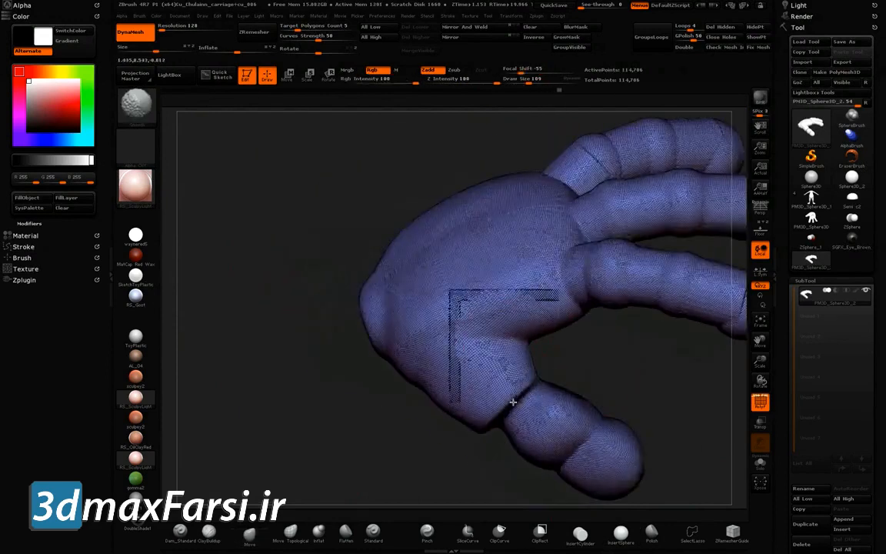
pyautogui.moveTo(614, 446); pyautogui.dragTo(563, 332, button='right')
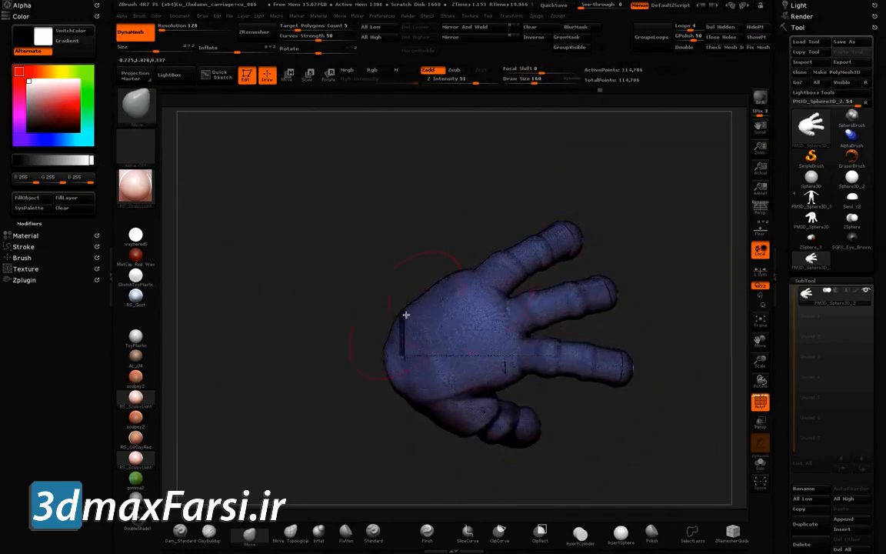
pyautogui.moveTo(558, 243); pyautogui.dragTo(311, 266, button='right')
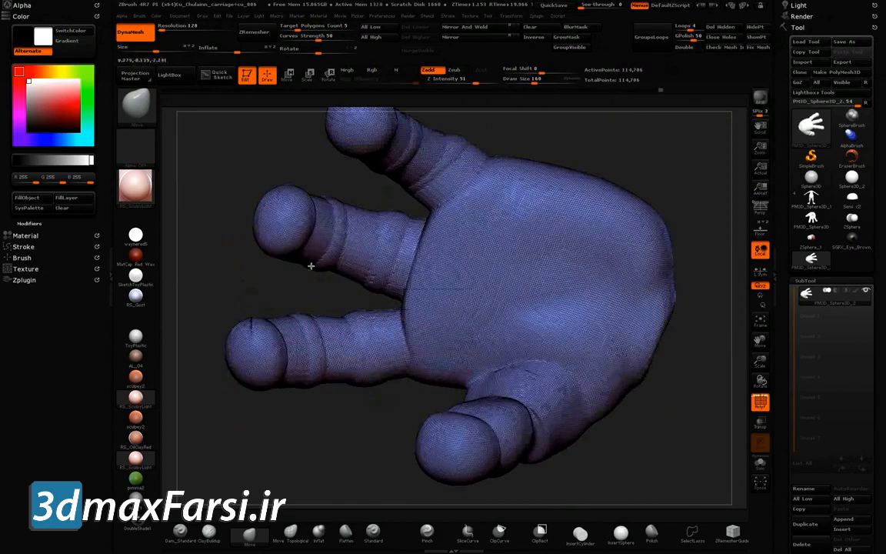
pyautogui.moveTo(284, 366); pyautogui.dragTo(482, 250, button='right')
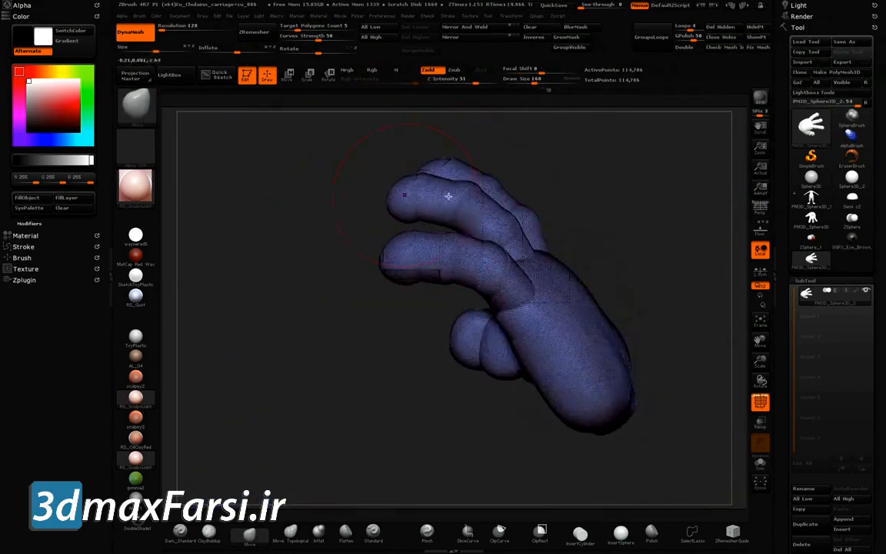
# Hide the polyframe, then reshape the finger segments with the Move brush and smooth their joints
pyautogui.moveTo(620, 274); pyautogui.dragTo(360, 289, button='right')
pyautogui.moveTo(346, 323); pyautogui.dragTo(504, 312, button='right')
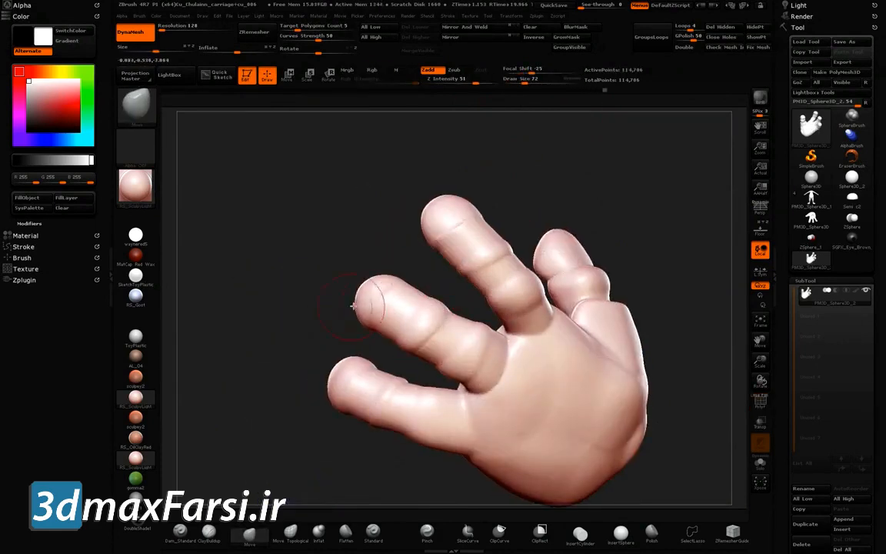
pyautogui.moveTo(369, 305); pyautogui.dragTo(368, 301, button='right')
pyautogui.moveTo(354, 261); pyautogui.dragTo(344, 365, button='right')
pyautogui.moveTo(283, 258)
pyautogui.mouseDown(button='right')
pyautogui.moveTo(416, 287)
pyautogui.moveTo(388, 240)
pyautogui.moveTo(423, 289)
pyautogui.moveTo(323, 279)
pyautogui.moveTo(413, 279)
pyautogui.moveTo(357, 361)
pyautogui.moveTo(490, 209)
pyautogui.mouseUp(button='right')
# Adjust the spacing and curvature of the fingers and knuckles with the Move brush
pyautogui.press('b')
pyautogui.press('m')
pyautogui.press('v')
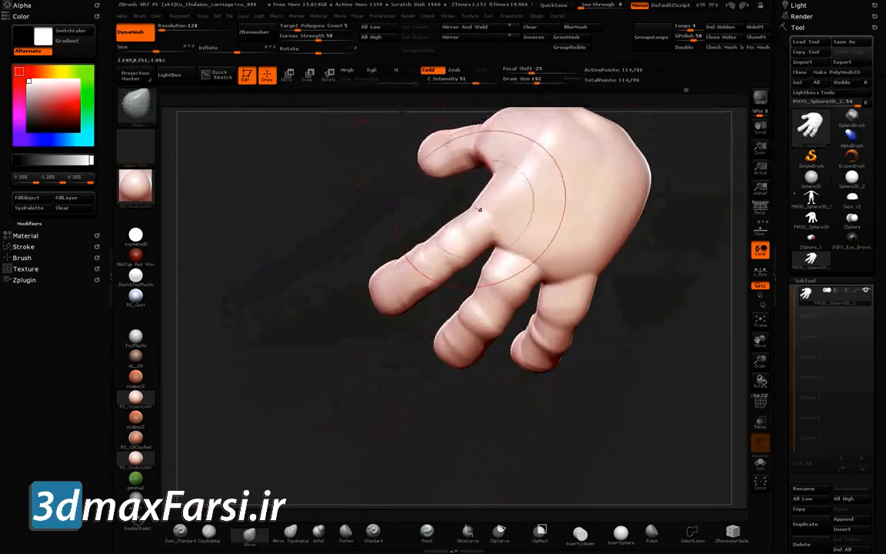
pyautogui.moveTo(458, 264); pyautogui.dragTo(579, 293, button='right')
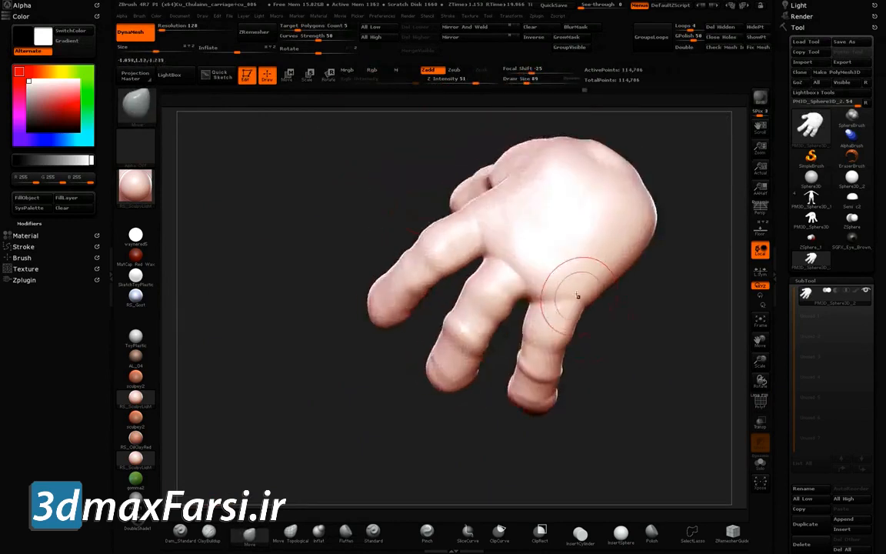
pyautogui.press('b')
pyautogui.press('m')
pyautogui.press('v')
pyautogui.moveTo(347, 209)
pyautogui.mouseDown(button='right')
pyautogui.moveTo(316, 418)
pyautogui.moveTo(439, 372)
pyautogui.moveTo(358, 265)
pyautogui.moveTo(464, 246)
pyautogui.moveTo(455, 396)
pyautogui.moveTo(325, 218)
pyautogui.mouseUp(button='right')
pyautogui.moveTo(379, 198)
pyautogui.mouseDown(button='right')
pyautogui.moveTo(352, 257)
pyautogui.moveTo(429, 238)
pyautogui.moveTo(407, 254)
pyautogui.moveTo(489, 332)
pyautogui.moveTo(553, 350)
pyautogui.moveTo(492, 254)
pyautogui.mouseUp(button='right')
# Sculpt the palm pads, thumb muscle and palm creases with ClayBuildup and smooth the thumb area
pyautogui.click(209, 532)
pyautogui.moveTo(430, 323)
pyautogui.mouseDown(button='right')
pyautogui.moveTo(481, 290)
pyautogui.moveTo(491, 240)
pyautogui.moveTo(552, 267)
pyautogui.mouseUp(button='right')
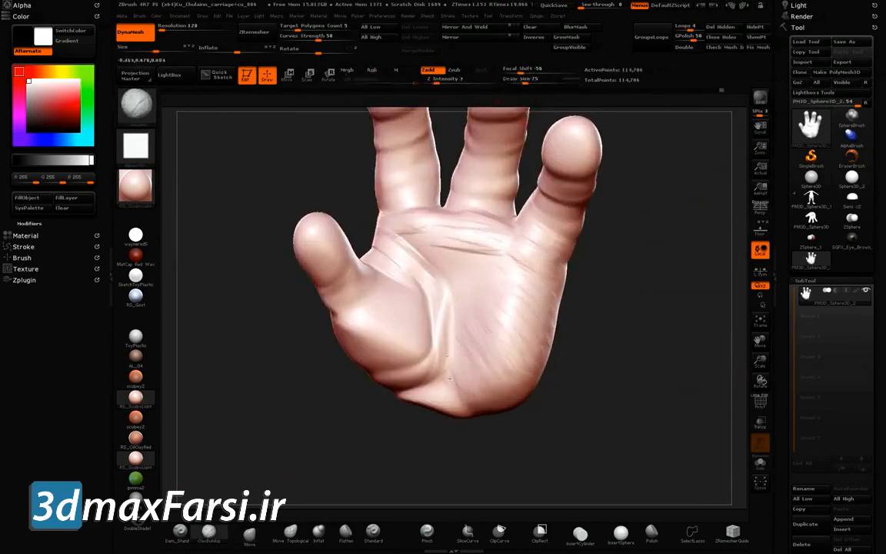
pyautogui.moveTo(552, 267); pyautogui.dragTo(540, 283, button='right')
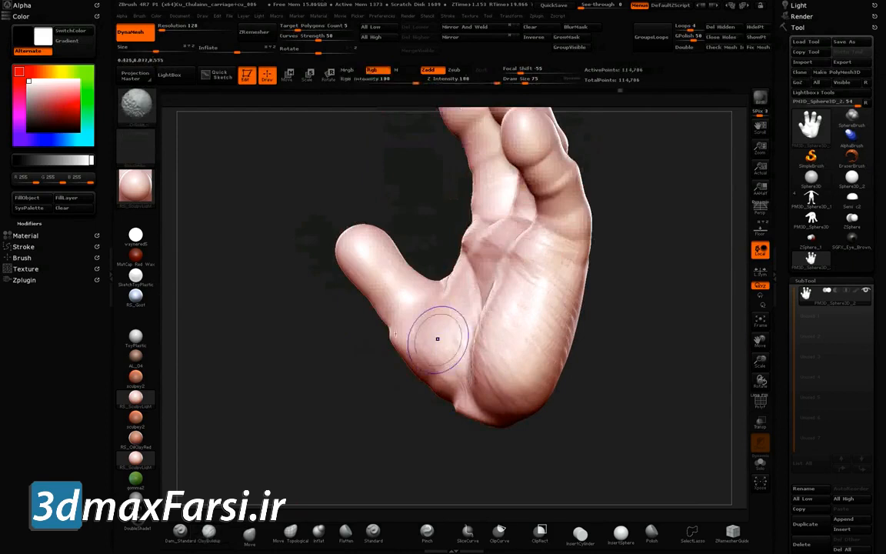
pyautogui.moveTo(437, 339); pyautogui.dragTo(346, 233, button='right')
pyautogui.keyDown('alt'); pyautogui.moveTo(520, 274); pyautogui.dragTo(561, 335, button='right'); pyautogui.keyUp('alt')
pyautogui.keyDown('ctrl'); pyautogui.moveTo(562, 335); pyautogui.dragTo(562, 312, button='right'); pyautogui.keyUp('ctrl')
pyautogui.moveTo(408, 189)
pyautogui.mouseDown(button='right')
pyautogui.moveTo(372, 190)
pyautogui.moveTo(392, 174)
pyautogui.moveTo(531, 199)
pyautogui.moveTo(515, 185)
pyautogui.moveTo(346, 261)
pyautogui.moveTo(308, 300)
pyautogui.mouseUp(button='right')
# Adjust the hand's form with the Move brush and refine its surface with a smaller ClayBuildup brush
pyautogui.press('b')
pyautogui.press('m')
pyautogui.press('v')
pyautogui.click(208, 532)
pyautogui.moveTo(531, 82); pyautogui.dragTo(520, 81)
pyautogui.moveTo(467, 216)
pyautogui.mouseDown(button='right')
pyautogui.moveTo(459, 247)
pyautogui.moveTo(536, 254)
pyautogui.moveTo(655, 291)
pyautogui.mouseUp(button='right')
pyautogui.moveTo(578, 273)
pyautogui.mouseDown(button='right')
pyautogui.moveTo(461, 284)
pyautogui.moveTo(412, 342)
pyautogui.moveTo(443, 213)
pyautogui.moveTo(431, 256)
pyautogui.mouseUp(button='right')
# Refine the finger lengths and proportions with the Move brush at a draw size of 75
pyautogui.press('b')
pyautogui.press('m')
pyautogui.press('v')
pyautogui.moveTo(451, 312); pyautogui.dragTo(448, 256, button='right')
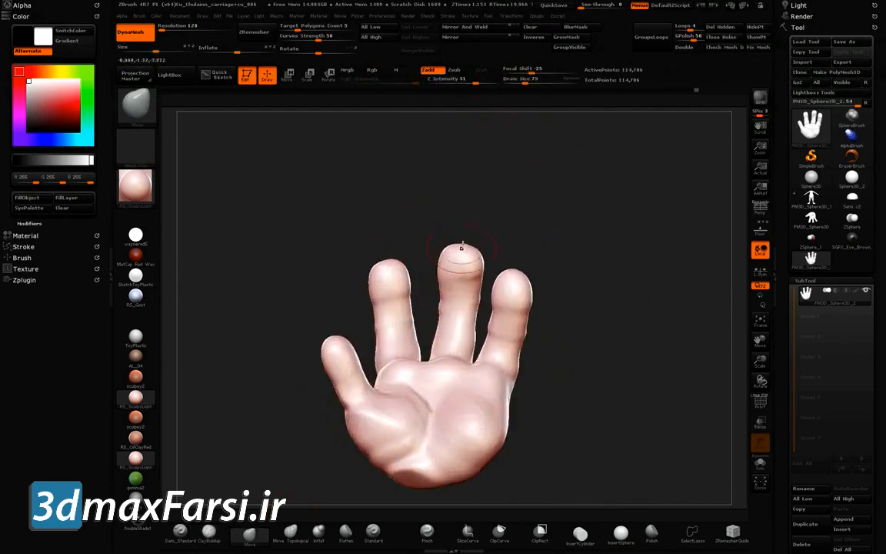
pyautogui.moveTo(443, 376); pyautogui.dragTo(436, 230, button='right')
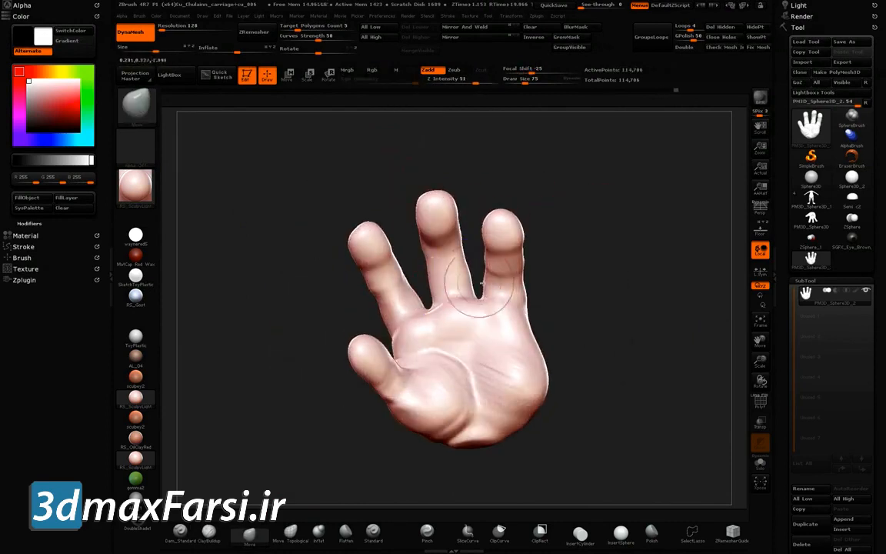
# Even out the palm and finger surfaces with the Flatten brush at a draw size of 53
pyautogui.moveTo(336, 242); pyautogui.dragTo(297, 297, button='right')
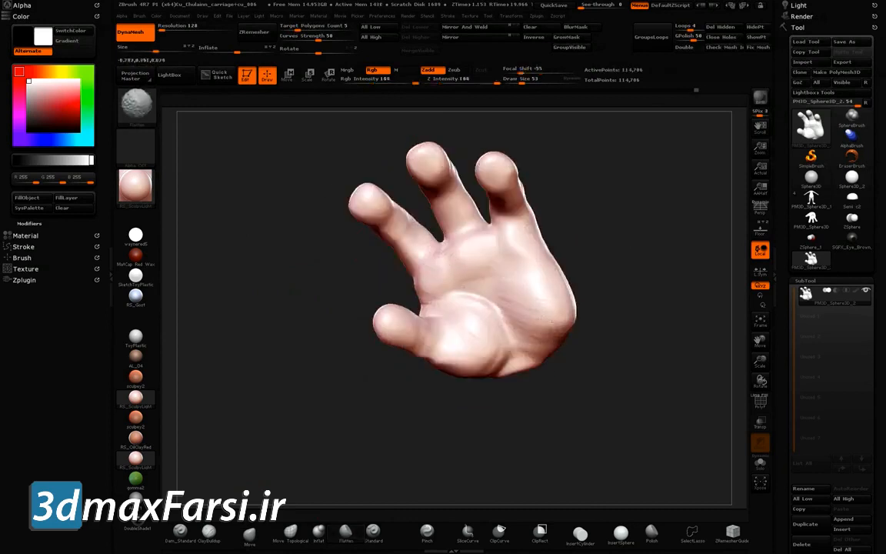
pyautogui.moveTo(383, 241); pyautogui.dragTo(464, 389, button='right')
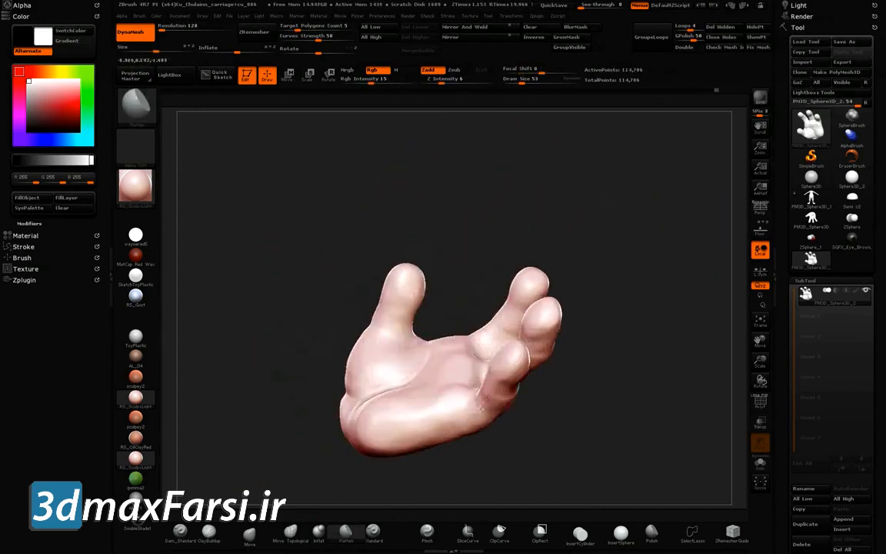
pyautogui.moveTo(425, 305)
pyautogui.mouseDown(button='right')
pyautogui.moveTo(419, 369)
pyautogui.moveTo(431, 415)
pyautogui.mouseUp(button='right')
# Set ClayBuildup's focal shift to -87 and define the knuckles on the back of the hand
pyautogui.press('b')
pyautogui.press('c')
pyautogui.press('b')
pyautogui.moveTo(522, 71); pyautogui.dragTo(509, 72)
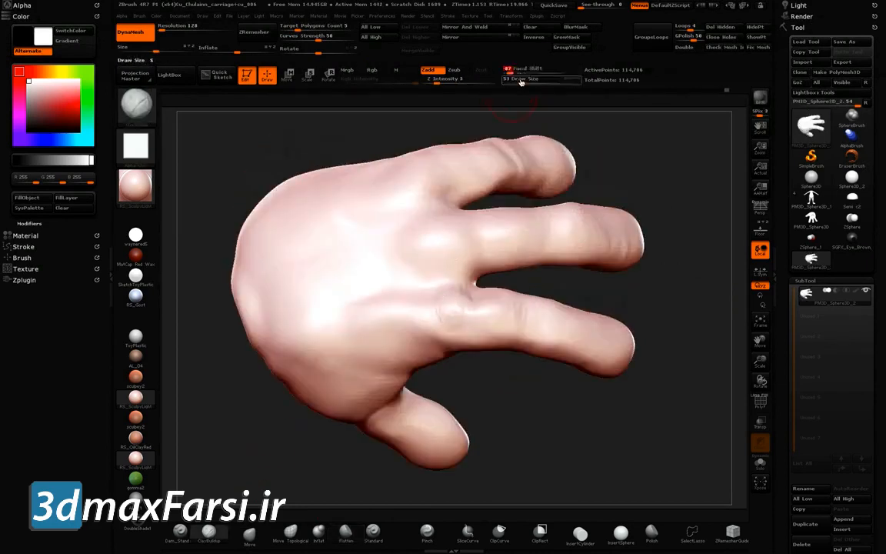
pyautogui.moveTo(493, 231); pyautogui.dragTo(478, 192, button='right')
pyautogui.moveTo(487, 290)
pyautogui.keyDown('ctrl'); pyautogui.mouseDown(button='right')
pyautogui.moveTo(386, 159)
pyautogui.moveTo(453, 183)
pyautogui.moveTo(463, 301)
pyautogui.moveTo(492, 323)
pyautogui.moveTo(604, 286)
pyautogui.moveTo(585, 296)
pyautogui.moveTo(643, 316)
pyautogui.moveTo(504, 306)
pyautogui.moveTo(427, 287)
pyautogui.moveTo(399, 327)
pyautogui.moveTo(406, 301)
pyautogui.moveTo(381, 311)
pyautogui.moveTo(430, 261)
pyautogui.moveTo(442, 285)
pyautogui.moveTo(446, 239)
pyautogui.moveTo(380, 261)
pyautogui.moveTo(474, 262)
pyautogui.mouseUp(button='right'); pyautogui.keyUp('ctrl')
# Continue building the finger joints and tendons on the hand with ClayBuildup
pyautogui.press('b')
pyautogui.press('c')
pyautogui.press('b')
pyautogui.moveTo(548, 247)
pyautogui.mouseDown(button='right')
pyautogui.moveTo(418, 228)
pyautogui.moveTo(540, 253)
pyautogui.moveTo(311, 297)
pyautogui.moveTo(379, 264)
pyautogui.mouseUp(button='right')
pyautogui.moveTo(293, 260)
pyautogui.mouseDown(button='right')
pyautogui.moveTo(668, 327)
pyautogui.moveTo(520, 238)
pyautogui.moveTo(406, 311)
pyautogui.moveTo(342, 274)
pyautogui.moveTo(340, 286)
pyautogui.mouseUp(button='right')
# Reshape the thumb web and bend the fingers with the Move brush at a draw size of 110
pyautogui.moveTo(403, 306); pyautogui.dragTo(467, 243, button='right')
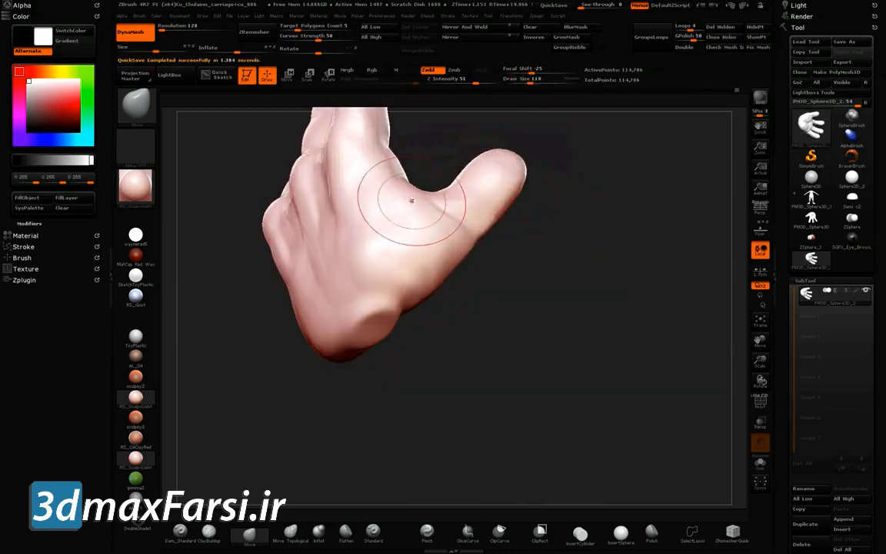
pyautogui.keyDown('ctrl'); pyautogui.moveTo(411, 201); pyautogui.dragTo(390, 221, button='right'); pyautogui.keyUp('ctrl')
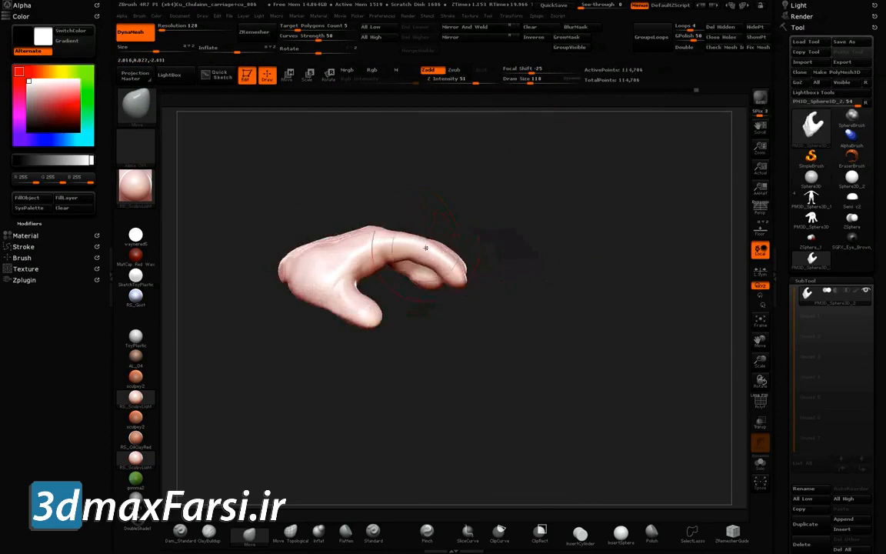
pyautogui.moveTo(434, 254); pyautogui.dragTo(423, 198, button='right')
# Thicken the fingers with the Inflat brush at a Z intensity of 5 and a draw size of 62
pyautogui.moveTo(527, 224); pyautogui.dragTo(486, 214, button='right')
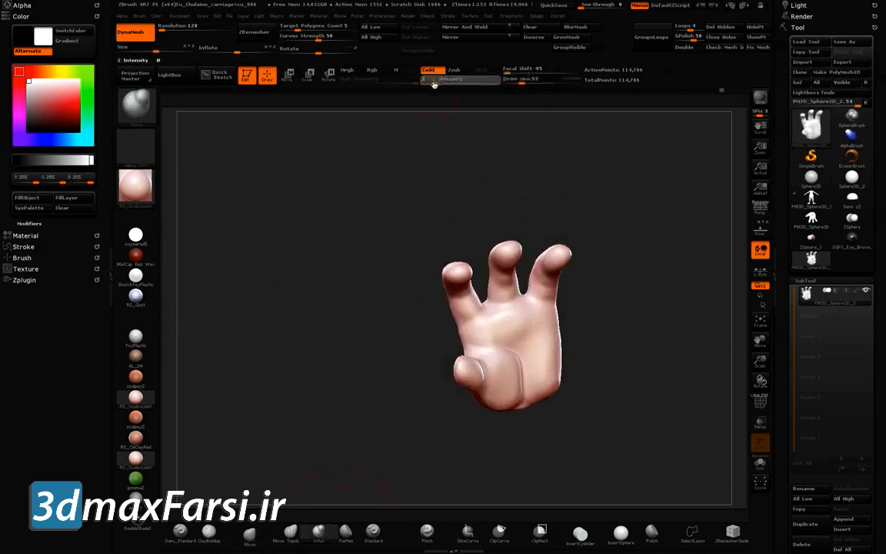
pyautogui.moveTo(574, 382); pyautogui.dragTo(500, 201, button='right')
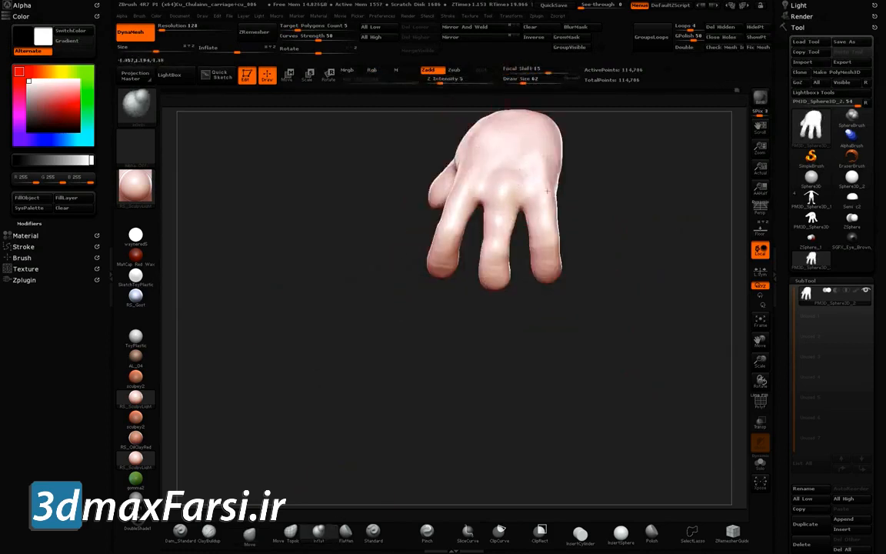
pyautogui.moveTo(548, 191); pyautogui.dragTo(393, 183, button='right')
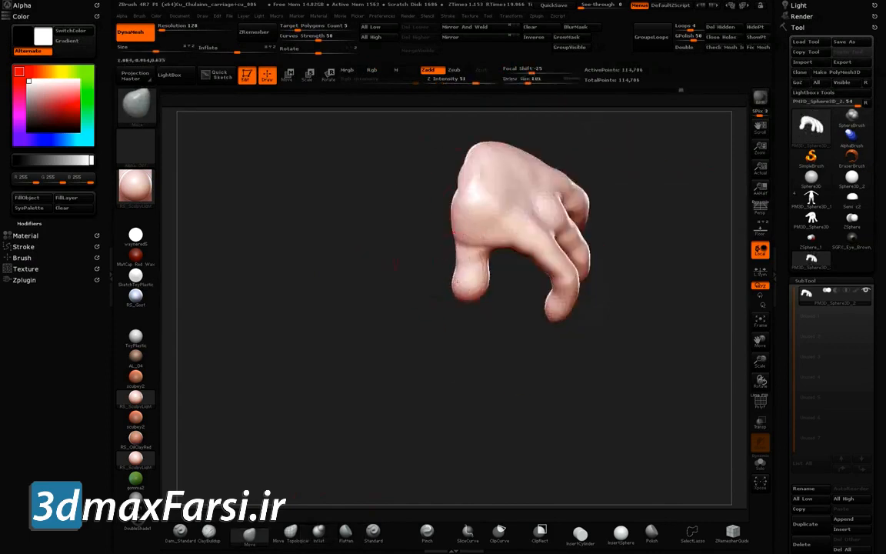
# Flatten the finger and palm surfaces and deepen the palm forms with ClayBuildup
pyautogui.moveTo(446, 270)
pyautogui.mouseDown(button='right')
pyautogui.moveTo(556, 275)
pyautogui.moveTo(638, 259)
pyautogui.moveTo(437, 205)
pyautogui.moveTo(446, 201)
pyautogui.moveTo(440, 213)
pyautogui.moveTo(560, 257)
pyautogui.moveTo(546, 180)
pyautogui.mouseUp(button='right')
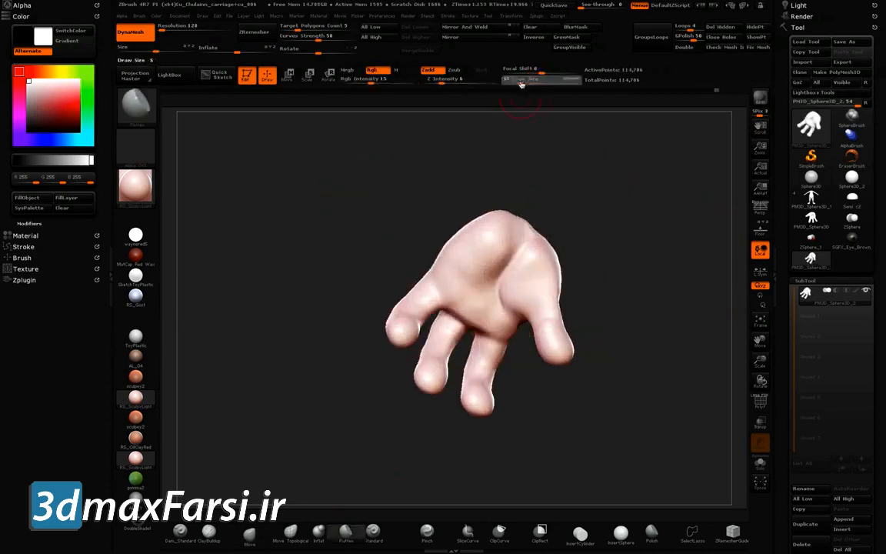
pyautogui.moveTo(477, 323)
pyautogui.mouseDown(button='right')
pyautogui.moveTo(369, 299)
pyautogui.moveTo(293, 319)
pyautogui.moveTo(415, 256)
pyautogui.moveTo(402, 303)
pyautogui.moveTo(454, 310)
pyautogui.moveTo(401, 307)
pyautogui.moveTo(248, 229)
pyautogui.moveTo(342, 257)
pyautogui.mouseUp(button='right')
pyautogui.press('b')
pyautogui.press('c')
pyautogui.press('b')
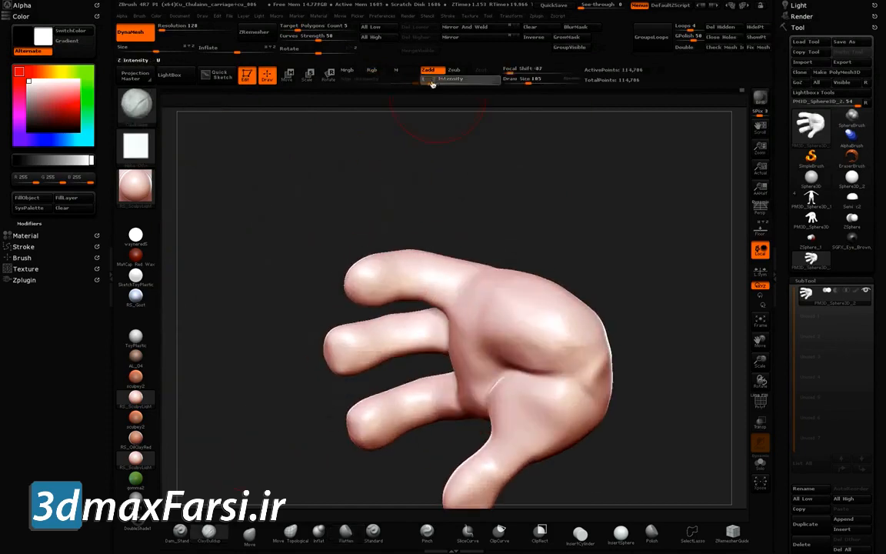
pyautogui.moveTo(376, 290)
pyautogui.mouseDown(button='right')
pyautogui.moveTo(356, 251)
pyautogui.moveTo(465, 334)
pyautogui.moveTo(578, 222)
pyautogui.moveTo(401, 212)
pyautogui.moveTo(477, 285)
pyautogui.moveTo(408, 352)
pyautogui.moveTo(347, 338)
pyautogui.moveTo(297, 308)
pyautogui.mouseUp(button='right')
# Curl the fingers and adjust the thumb's shape with the Move brush from several angles
pyautogui.press('b')
pyautogui.press('m')
pyautogui.press('v')
pyautogui.moveTo(520, 80); pyautogui.dragTo(525, 101)
pyautogui.moveTo(507, 244); pyautogui.dragTo(330, 219, button='right')
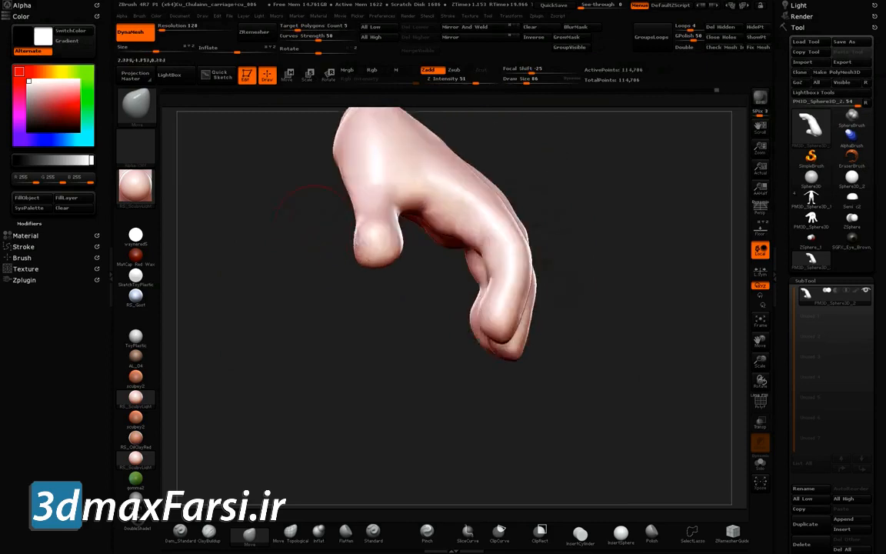
pyautogui.moveTo(387, 256); pyautogui.dragTo(382, 284, button='right')
pyautogui.moveTo(552, 396); pyautogui.dragTo(477, 229, button='right')
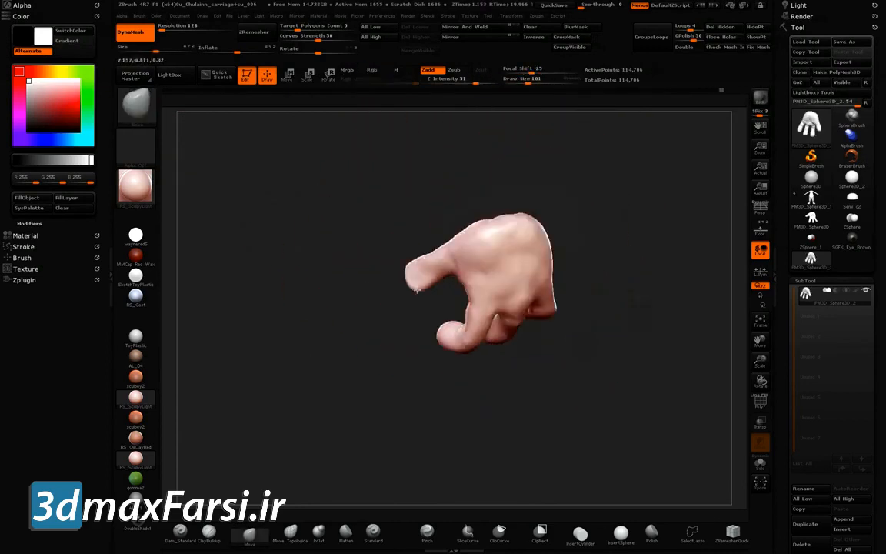
# Append the hand to the character as a subtool and transpose it onto the end of the arm
pyautogui.click(844, 518)
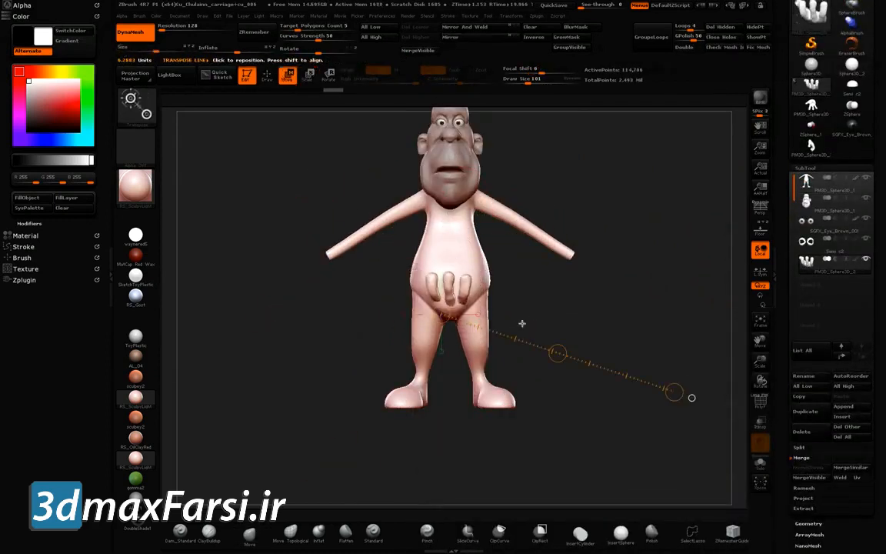
pyautogui.moveTo(291, 287); pyautogui.dragTo(607, 260, button='right')
pyautogui.moveTo(607, 259); pyautogui.dragTo(558, 240)
pyautogui.moveTo(558, 240)
pyautogui.mouseDown(button='right')
pyautogui.moveTo(363, 263)
pyautogui.moveTo(347, 236)
pyautogui.moveTo(477, 231)
pyautogui.mouseUp(button='right')
pyautogui.press('q')
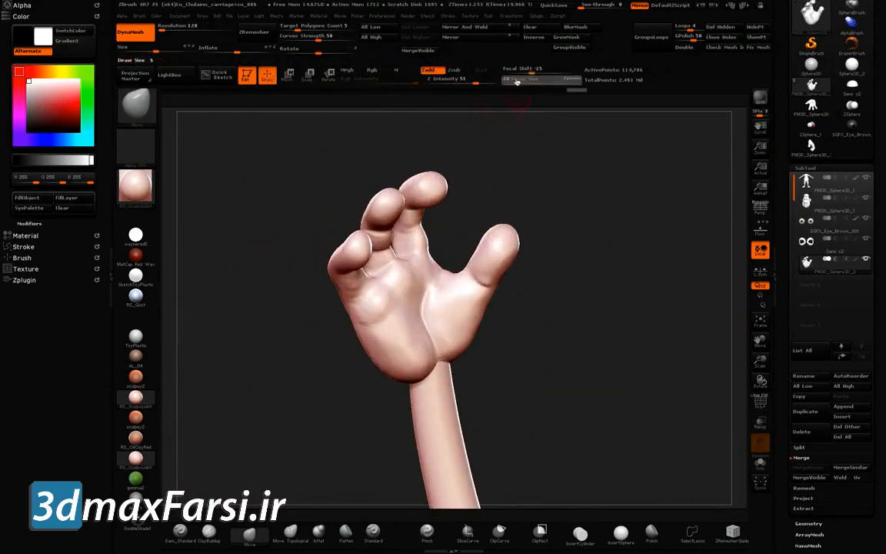
# Straighten the fingers and fit the palm to the wrist with the Move brush, and mirror the hand onto the other arm
pyautogui.moveTo(362, 300); pyautogui.dragTo(374, 199, button='right')
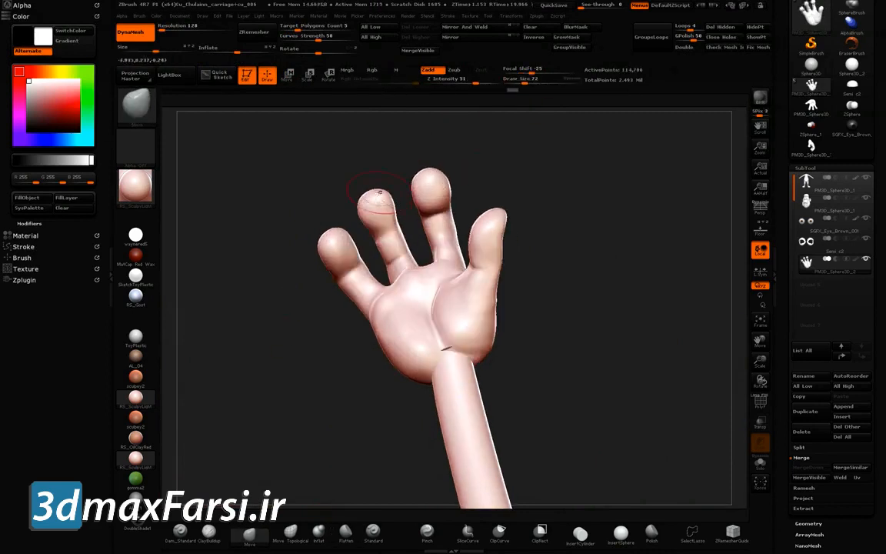
pyautogui.moveTo(363, 300); pyautogui.dragTo(322, 293, button='right')
pyautogui.moveTo(443, 341); pyautogui.dragTo(384, 323, button='right')
pyautogui.moveTo(520, 80); pyautogui.dragTo(531, 80)
pyautogui.moveTo(461, 254)
pyautogui.mouseDown(button='right')
pyautogui.moveTo(410, 297)
pyautogui.moveTo(385, 338)
pyautogui.moveTo(604, 197)
pyautogui.mouseUp(button='right')
pyautogui.moveTo(537, 142)
pyautogui.mouseDown(button='right')
pyautogui.moveTo(427, 304)
pyautogui.moveTo(469, 230)
pyautogui.mouseUp(button='right')
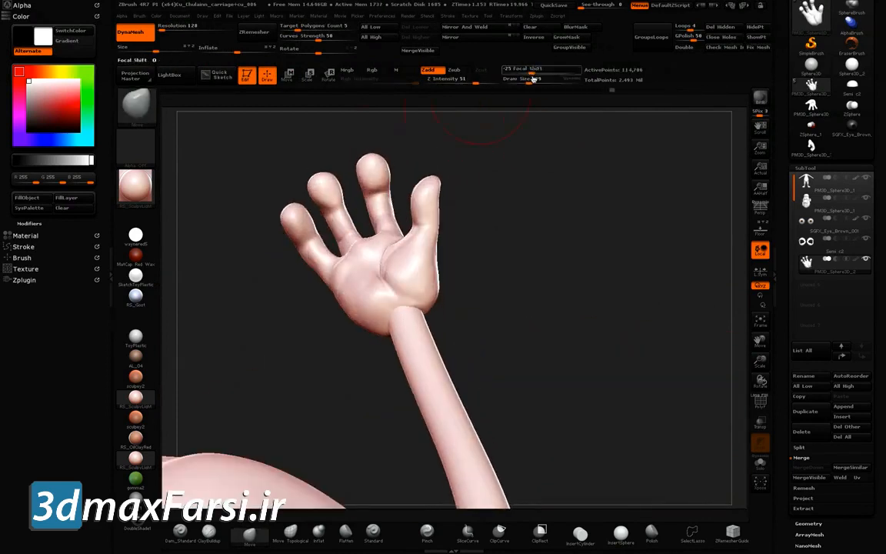
pyautogui.moveTo(372, 209); pyautogui.dragTo(351, 184, button='right')
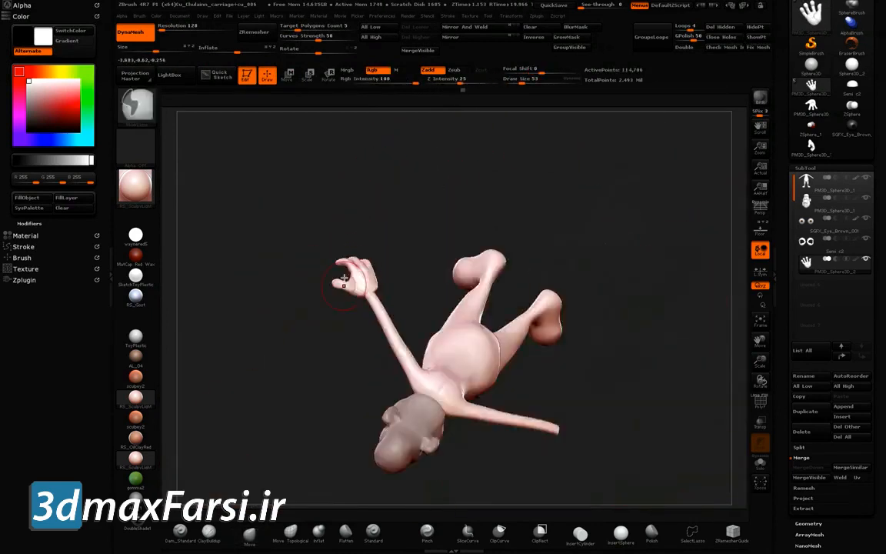
pyautogui.moveTo(331, 230); pyautogui.dragTo(361, 177, button='right')
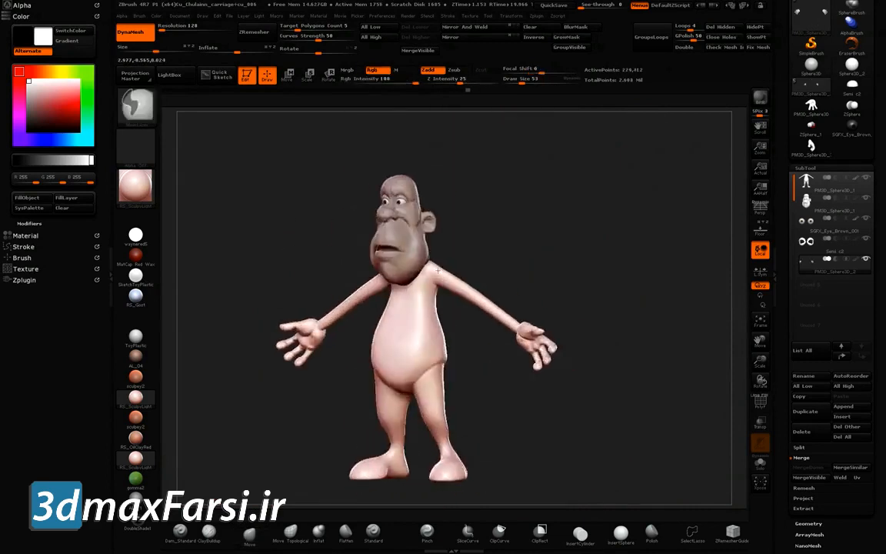
# Thicken the body's arms with the Inflat brush at a Z intensity of 4 and a draw size of 42
pyautogui.moveTo(449, 264)
pyautogui.mouseDown(button='right')
pyautogui.moveTo(549, 216)
pyautogui.moveTo(539, 231)
pyautogui.mouseUp(button='right')
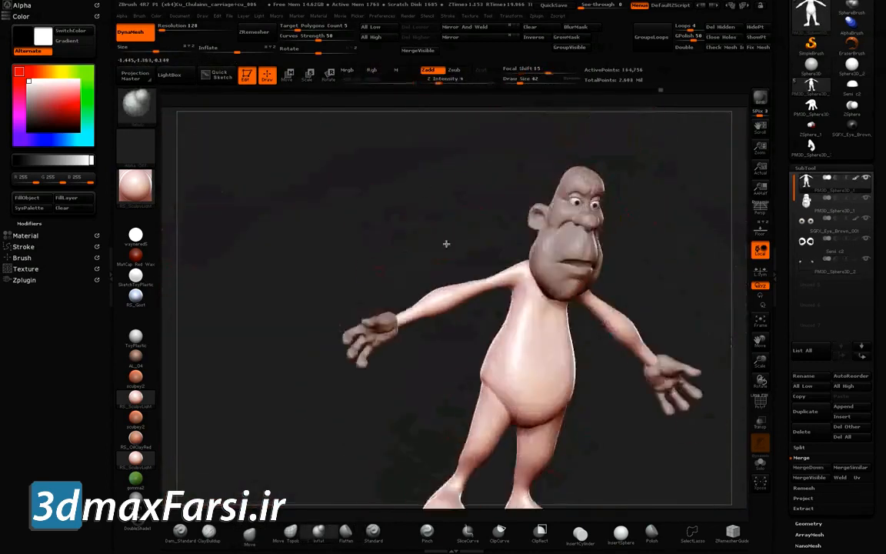
pyautogui.moveTo(445, 243)
pyautogui.mouseDown(button='right')
pyautogui.moveTo(419, 219)
pyautogui.moveTo(447, 229)
pyautogui.mouseUp(button='right')
pyautogui.moveTo(470, 324); pyautogui.dragTo(512, 287, button='right')
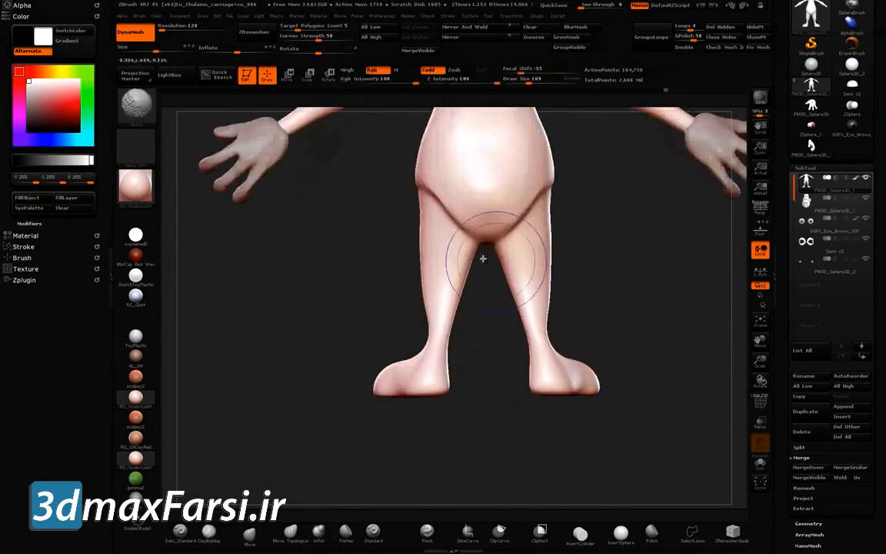
# Reshape the hips and legs with the Move brush at a draw size of 113
pyautogui.moveTo(531, 86); pyautogui.dragTo(529, 86)
pyautogui.moveTo(411, 269)
pyautogui.mouseDown(button='right')
pyautogui.moveTo(613, 375)
pyautogui.moveTo(539, 343)
pyautogui.moveTo(454, 331)
pyautogui.mouseUp(button='right')
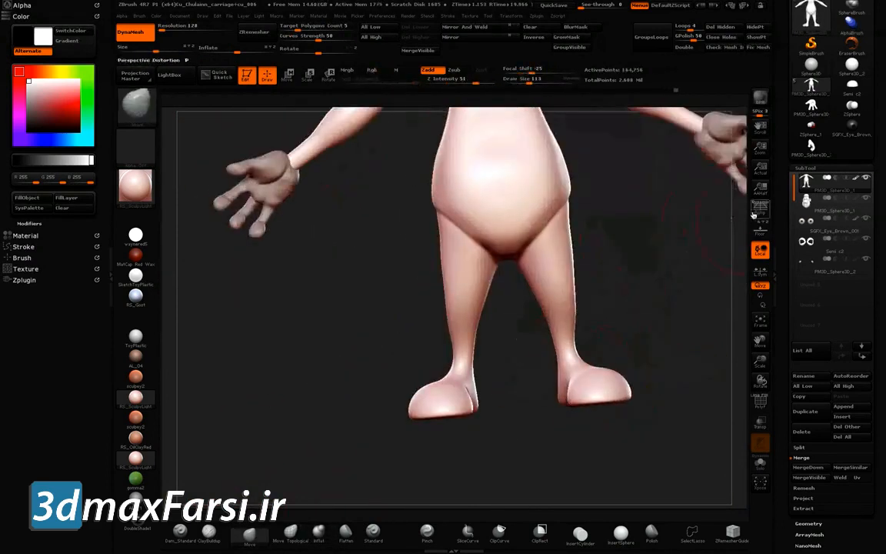
pyautogui.click(760, 208)
pyautogui.click(759, 208)
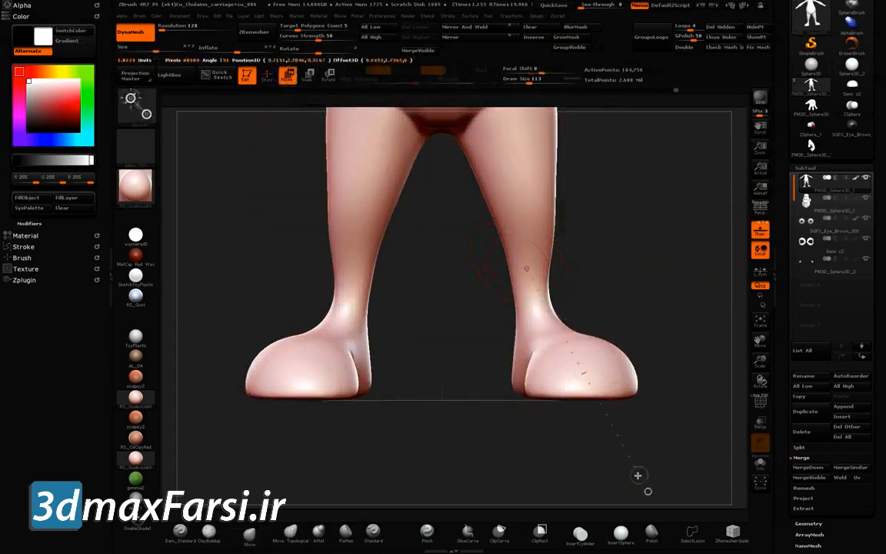
# Mask the legs, blur and invert the mask, and adjust the feet with Transpose
pyautogui.moveTo(638, 476)
pyautogui.keyDown('ctrl'); pyautogui.mouseDown()
pyautogui.moveTo(631, 479)
pyautogui.moveTo(612, 427)
pyautogui.moveTo(604, 435)
pyautogui.mouseUp(); pyautogui.keyUp('ctrl')
pyautogui.click(576, 28)
pyautogui.click(534, 37)
pyautogui.hotkey('ctrl', 'z')
pyautogui.click(308, 75)
pyautogui.moveTo(603, 435)
pyautogui.mouseDown(button='right')
pyautogui.moveTo(602, 293)
pyautogui.moveTo(541, 380)
pyautogui.moveTo(413, 293)
pyautogui.mouseUp(button='right')
pyautogui.press('q')
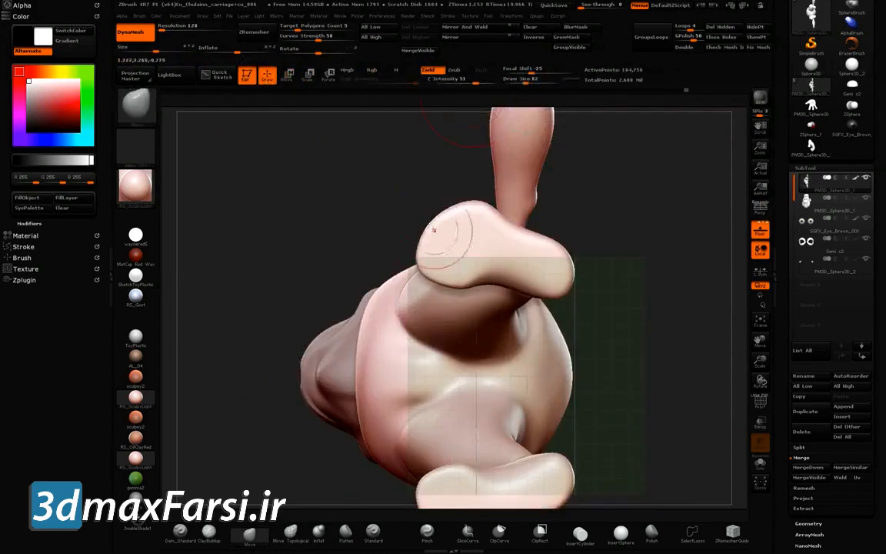
# Reshape the outline and soles of the feet with the Move brush at a draw size of 82
pyautogui.moveTo(386, 174)
pyautogui.keyDown('shift'); pyautogui.mouseDown()
pyautogui.moveTo(475, 204)
pyautogui.moveTo(509, 246)
pyautogui.moveTo(364, 207)
pyautogui.moveTo(513, 263)
pyautogui.moveTo(435, 257)
pyautogui.mouseUp(); pyautogui.keyUp('shift')
pyautogui.moveTo(350, 231); pyautogui.dragTo(370, 252)
pyautogui.moveTo(462, 262); pyautogui.dragTo(367, 352)
pyautogui.moveTo(477, 323)
pyautogui.mouseDown()
pyautogui.moveTo(539, 277)
pyautogui.moveTo(523, 231)
pyautogui.moveTo(496, 310)
pyautogui.moveTo(447, 322)
pyautogui.moveTo(357, 277)
pyautogui.moveTo(406, 234)
pyautogui.moveTo(530, 242)
pyautogui.moveTo(501, 212)
pyautogui.mouseUp()
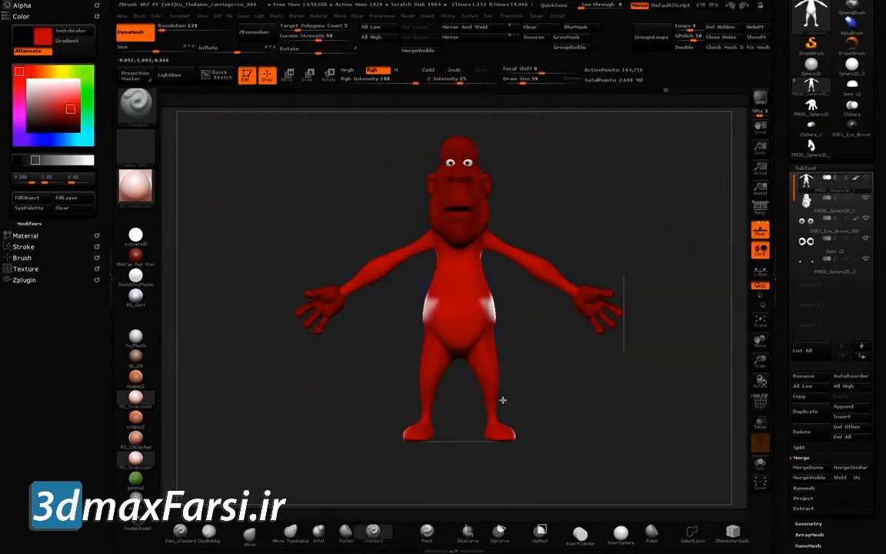
# Color the body red and paint darker red shading into its creases, feet and shoulders with the Standard brush at Rgb intensity 4
pyautogui.moveTo(503, 401); pyautogui.dragTo(531, 290)
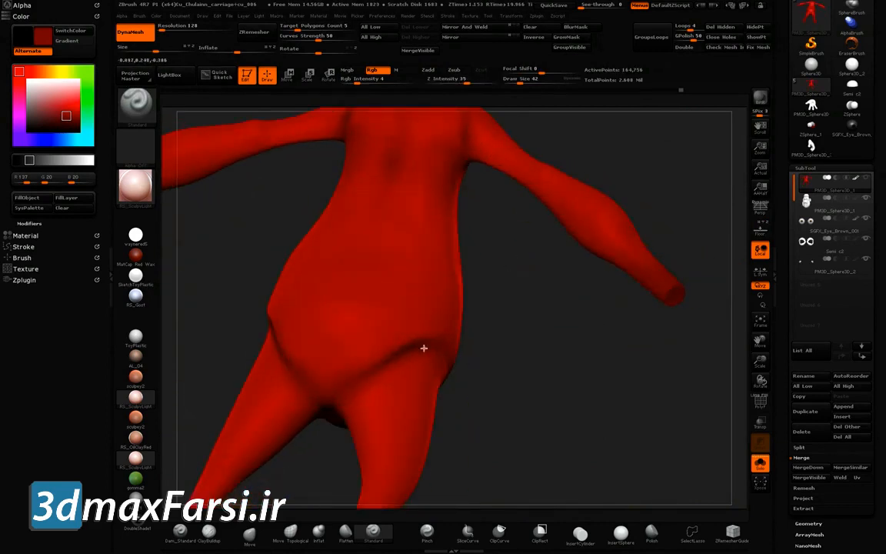
pyautogui.moveTo(424, 349); pyautogui.dragTo(398, 250, button='right')
pyautogui.moveTo(504, 431); pyautogui.dragTo(523, 427, button='right')
pyautogui.moveTo(578, 363); pyautogui.dragTo(539, 386, button='right')
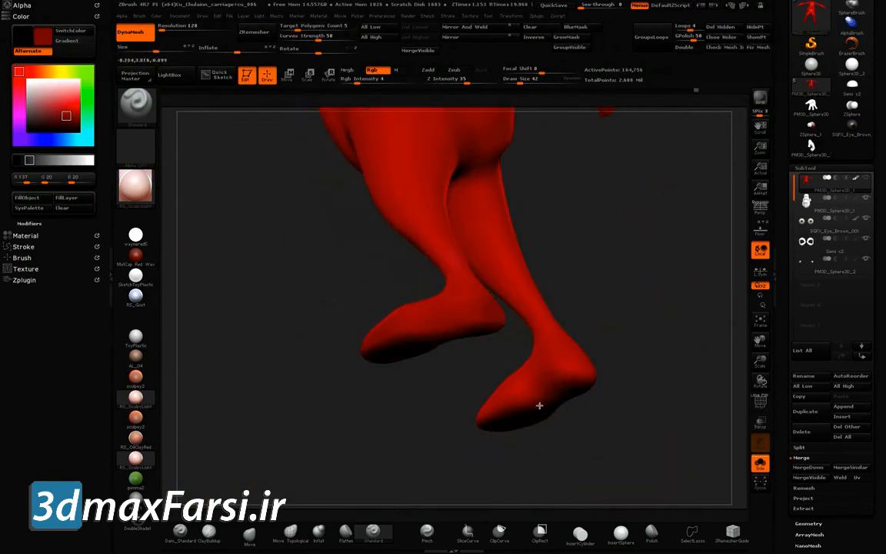
pyautogui.moveTo(447, 282); pyautogui.dragTo(562, 277, button='right')
pyautogui.moveTo(569, 233); pyautogui.dragTo(495, 223, button='right')
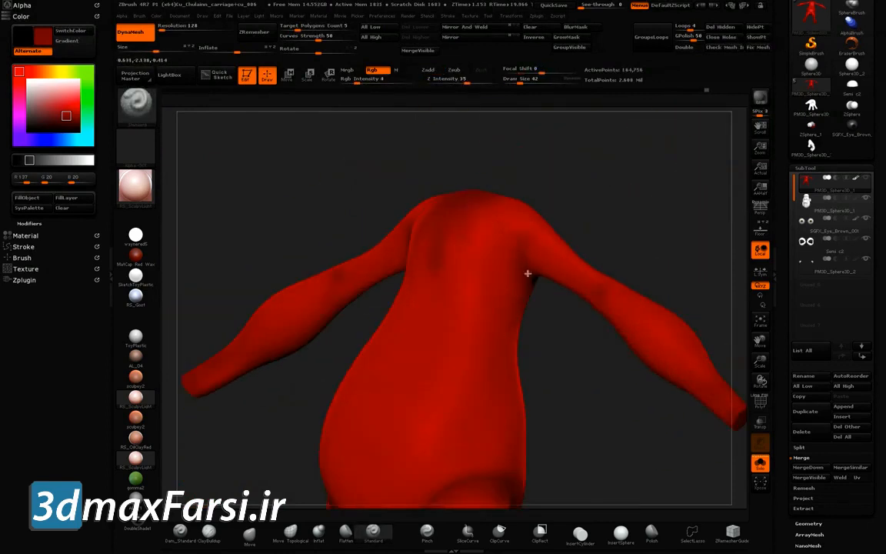
pyautogui.moveTo(548, 263); pyautogui.dragTo(414, 230, button='right')
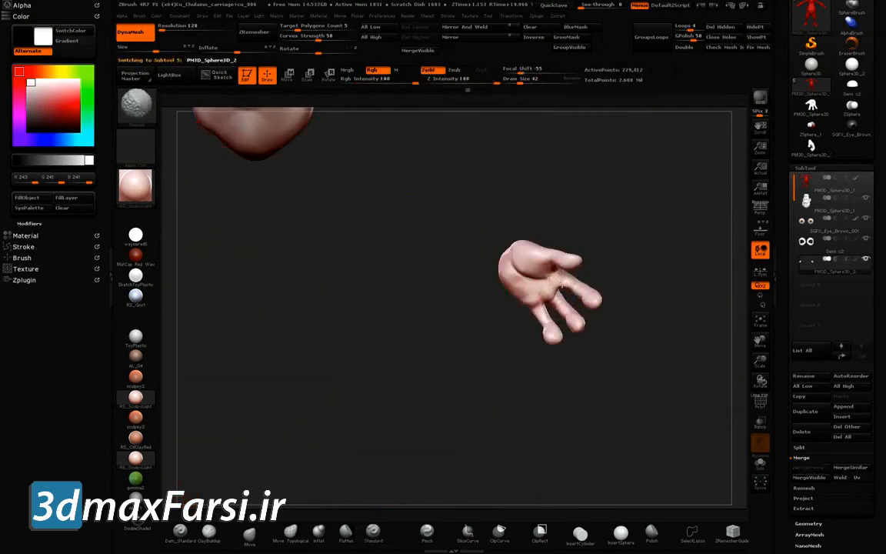
# Move the eyelid subtool directly below the head in the subtool order and re-DynaMesh the head at resolution 256
pyautogui.moveTo(336, 478); pyautogui.dragTo(362, 457, button='right')
pyautogui.click(760, 318)
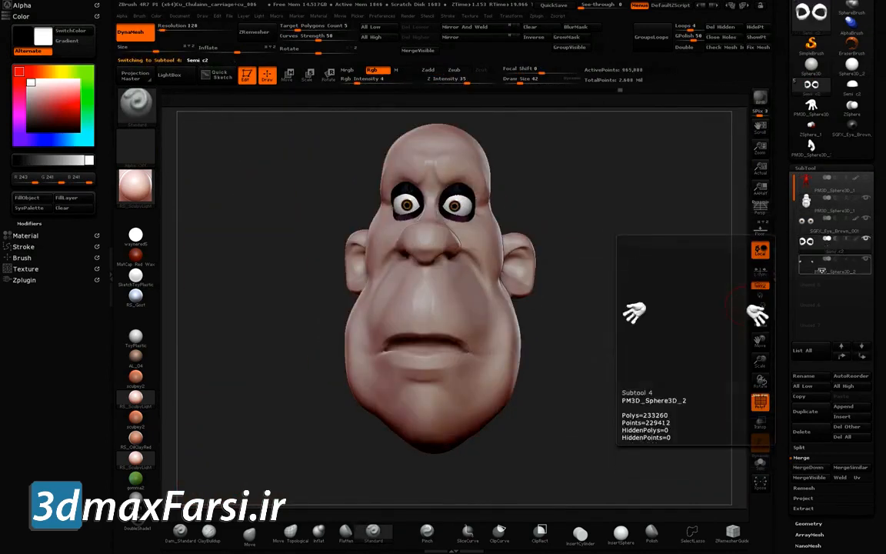
pyautogui.click(813, 223)
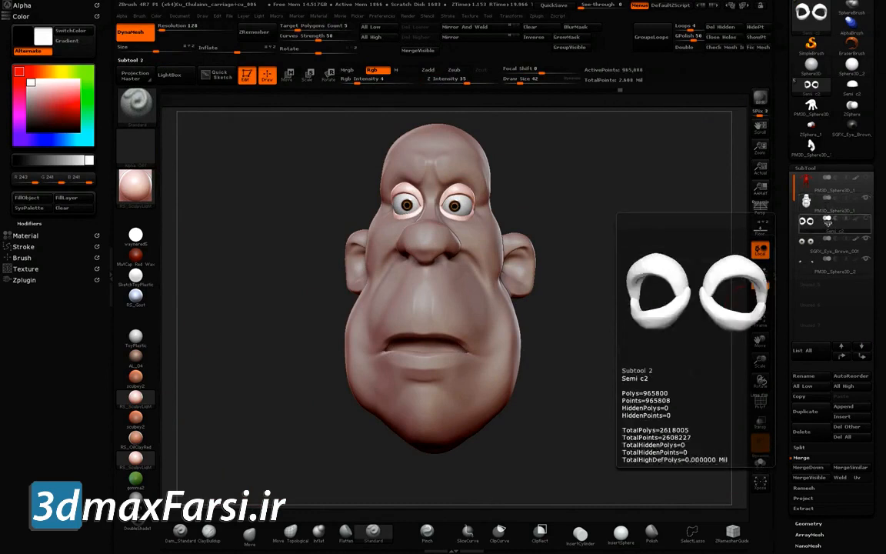
pyautogui.hotkey('shift', 'f')
pyautogui.keyDown('ctrl'); pyautogui.moveTo(474, 203); pyautogui.dragTo(441, 232, button='right'); pyautogui.keyUp('ctrl')
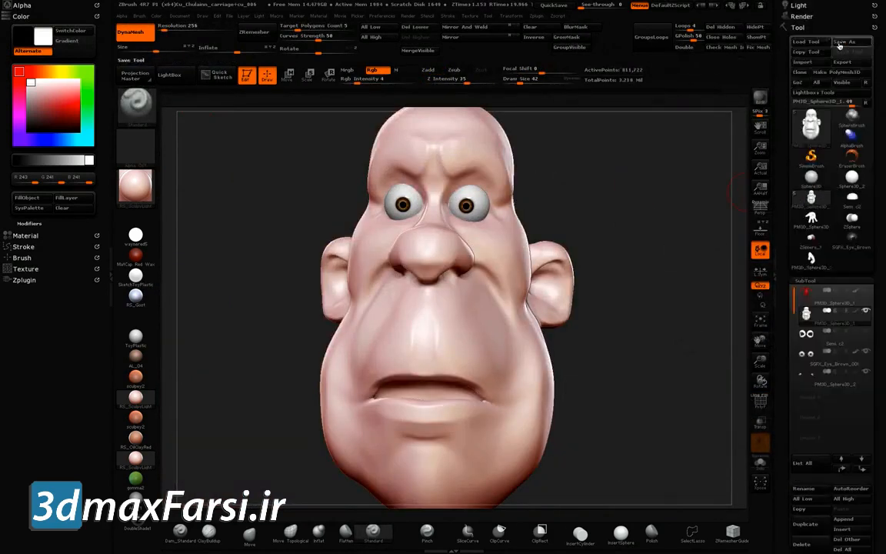
# Save the character as a ZTL tool file in a new folder named sculpt
pyautogui.click(844, 41)
pyautogui.click(431, 90)
pyautogui.click(430, 101)
pyautogui.click(254, 429)
pyautogui.press('Tab')
pyautogui.click(438, 91)
pyautogui.click(429, 127)
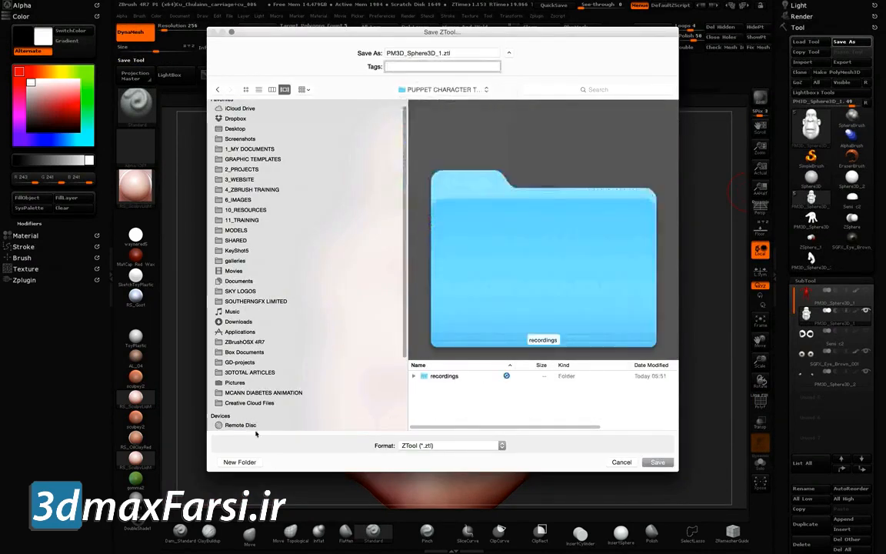
pyautogui.press('super+shift+n')
pyautogui.press('Return')
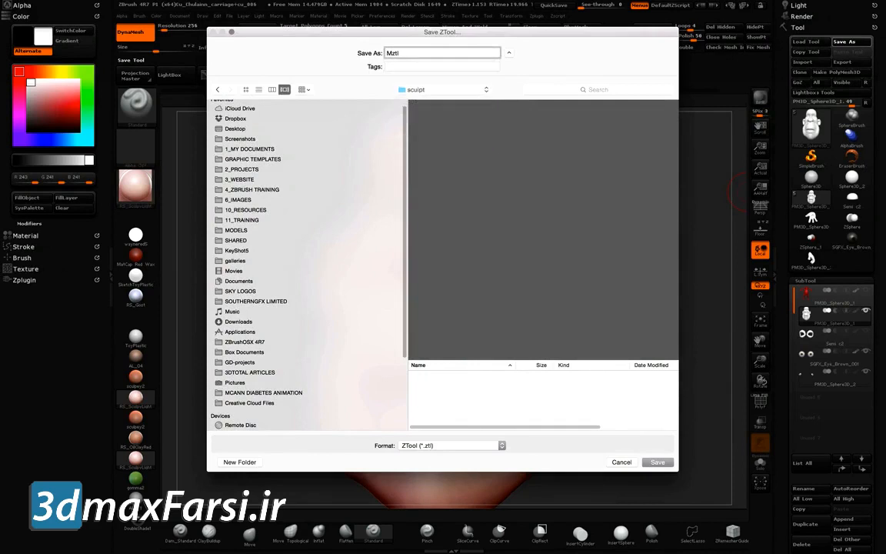
pyautogui.press('Return')
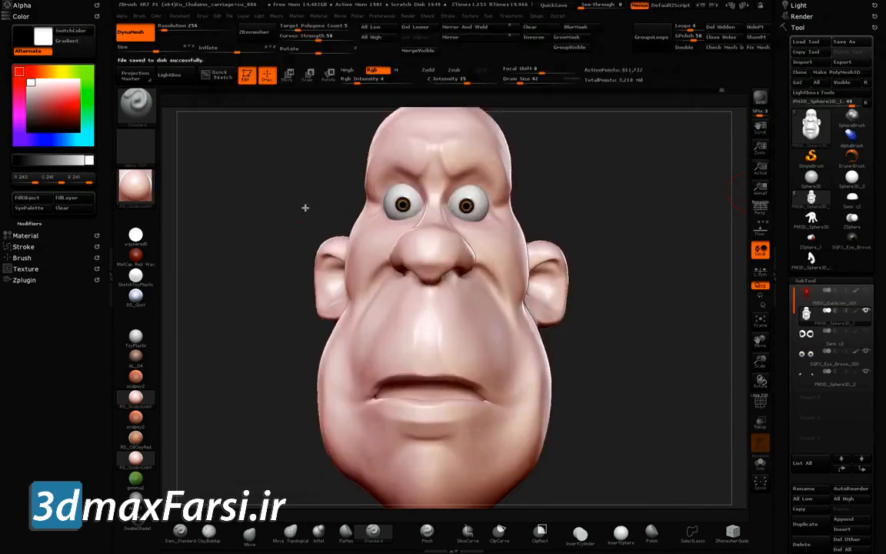
# Merge the eyelid subtool down into the head subtool
pyautogui.moveTo(296, 200); pyautogui.dragTo(331, 201)
pyautogui.moveTo(805, 346)
pyautogui.scroll(-3, 806, 346)
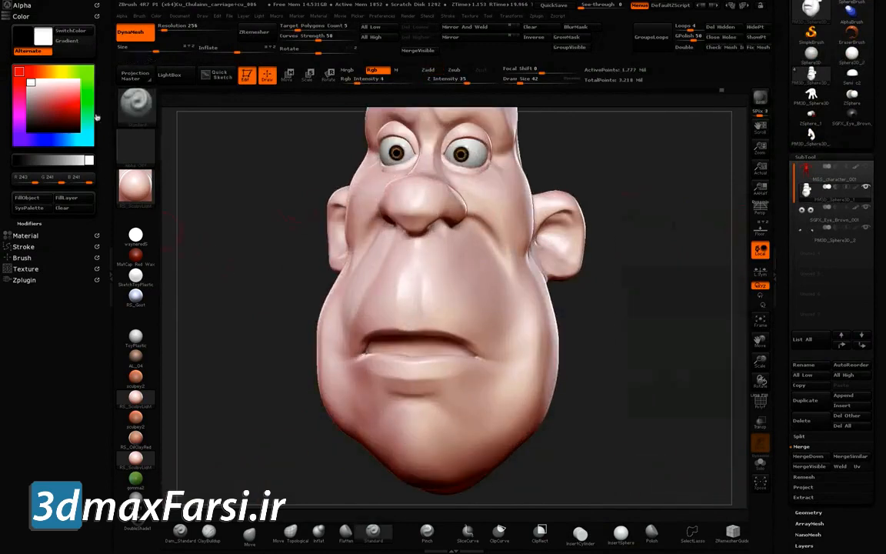
# Pick a muted pink color and fill the head subtool with it
pyautogui.moveTo(37, 102); pyautogui.dragTo(38, 105)
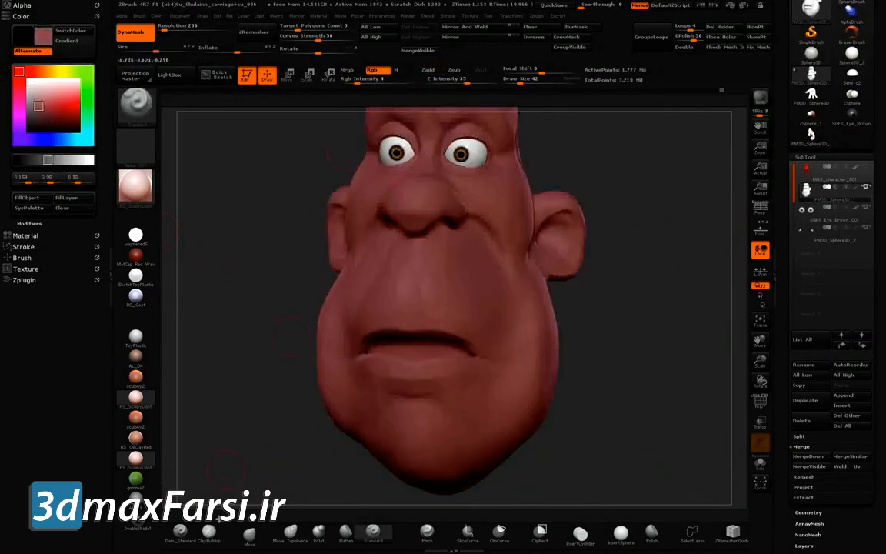
pyautogui.click(30, 198)
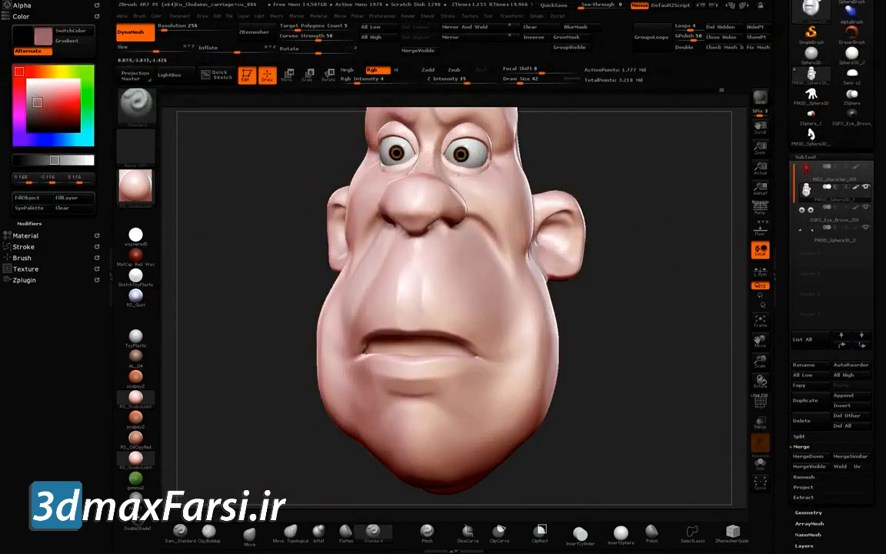
pyautogui.click(27, 198)
# Paint paler pink (210, 174, 174) over the forehead and upper face at Rgb intensity 21 and draw size 42
pyautogui.moveTo(596, 155)
pyautogui.keyDown('alt'); pyautogui.mouseDown()
pyautogui.moveTo(605, 259)
pyautogui.moveTo(539, 259)
pyautogui.mouseUp(); pyautogui.keyUp('alt')
pyautogui.click(41, 91)
pyautogui.click(357, 80)
pyautogui.moveTo(292, 204); pyautogui.dragTo(358, 204)
pyautogui.moveTo(506, 204); pyautogui.dragTo(462, 207)
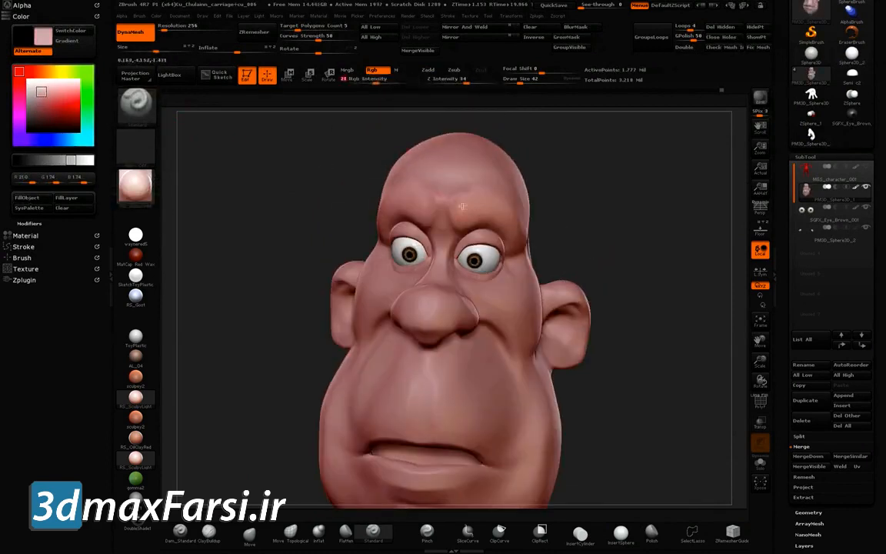
pyautogui.keyDown('shift'); pyautogui.moveTo(631, 177); pyautogui.dragTo(462, 177); pyautogui.keyUp('shift')
pyautogui.moveTo(616, 163)
pyautogui.mouseDown()
pyautogui.moveTo(477, 177)
pyautogui.moveTo(608, 147)
pyautogui.mouseUp()
# Paint the pale pink over the nose, cheeks, mouth and chin with a draw size of 56
pyautogui.moveTo(522, 80); pyautogui.dragTo(533, 81)
pyautogui.moveTo(437, 268)
pyautogui.mouseDown()
pyautogui.moveTo(459, 309)
pyautogui.moveTo(431, 346)
pyautogui.mouseUp()
pyautogui.moveTo(338, 346); pyautogui.dragTo(492, 262)
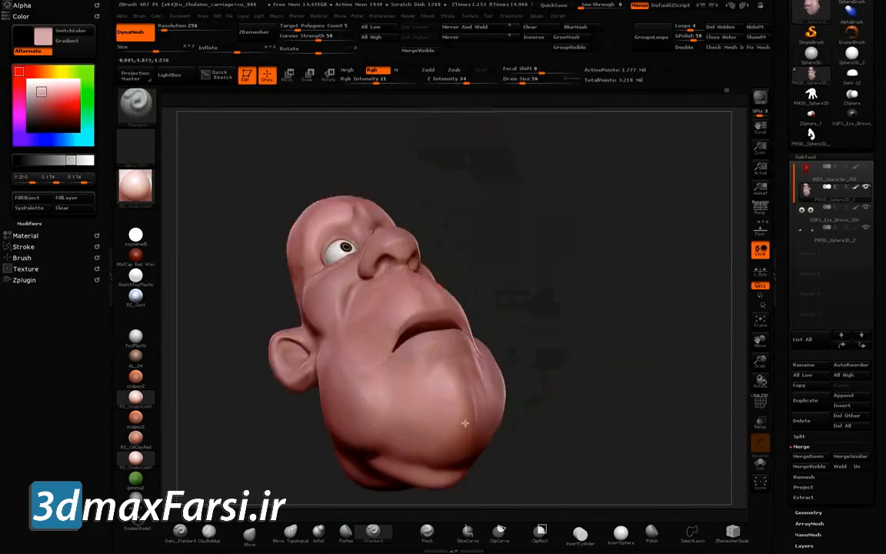
pyautogui.moveTo(631, 308); pyautogui.dragTo(500, 308)
pyautogui.moveTo(453, 404); pyautogui.dragTo(528, 350)
pyautogui.moveTo(485, 324); pyautogui.dragTo(508, 254)
pyautogui.moveTo(393, 193); pyautogui.dragTo(516, 185)
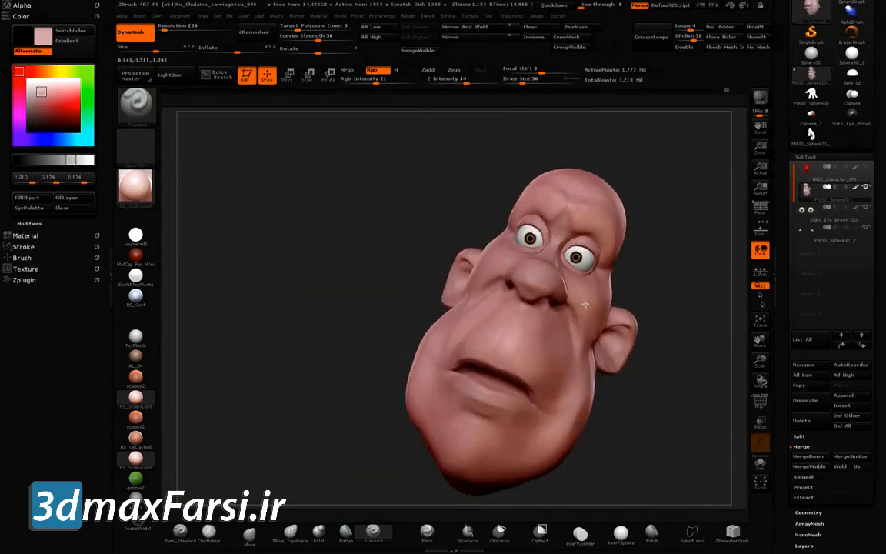
pyautogui.moveTo(434, 251); pyautogui.dragTo(585, 254)
pyautogui.moveTo(639, 246); pyautogui.dragTo(500, 231)
# Paint the pale pink over the ears and the sides of the head at Rgb intensity 39 and draw size 65
pyautogui.moveTo(522, 80); pyautogui.dragTo(517, 80)
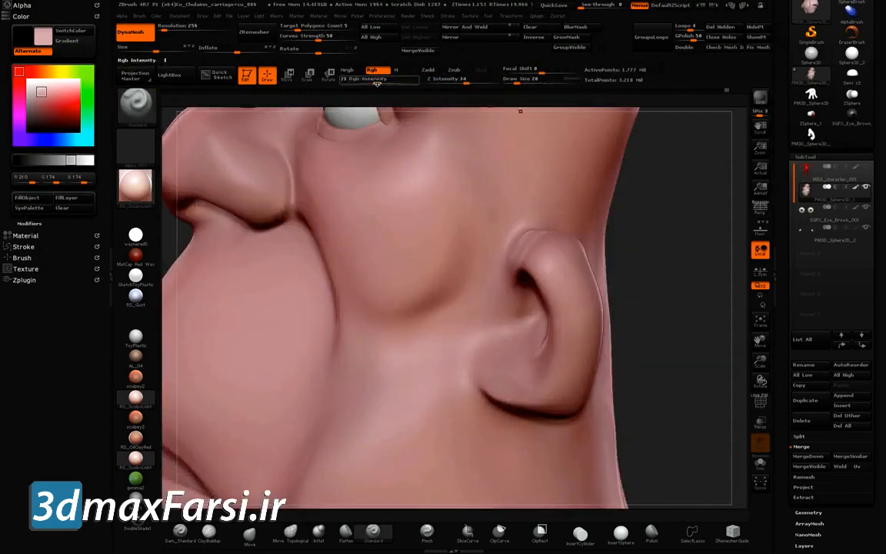
pyautogui.moveTo(562, 259); pyautogui.dragTo(614, 275)
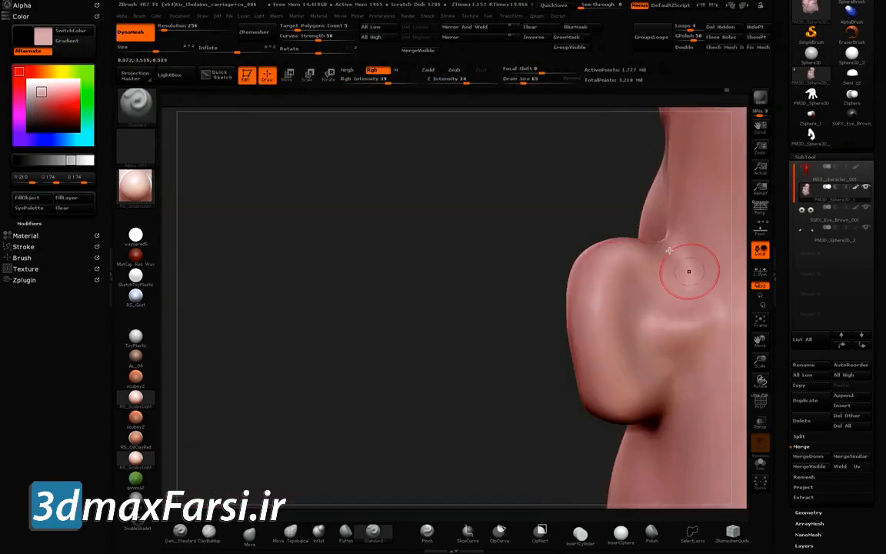
pyautogui.moveTo(687, 267); pyautogui.dragTo(547, 250)
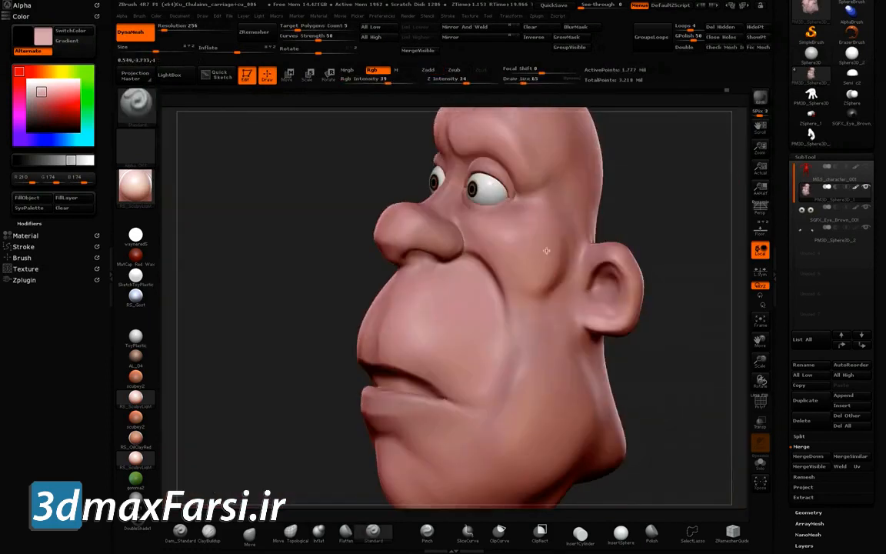
pyautogui.moveTo(555, 308); pyautogui.dragTo(578, 185, button='right')
pyautogui.moveTo(450, 352); pyautogui.dragTo(577, 393, button='right')
pyautogui.moveTo(396, 299); pyautogui.dragTo(413, 328)
pyautogui.moveTo(413, 329); pyautogui.dragTo(539, 154, button='right')
# Paint light pink (230, 175, 175) over the cheeks and jaw at Rgb intensity 16 and draw size 93
pyautogui.click(364, 80)
pyautogui.click(525, 80)
pyautogui.moveTo(613, 208); pyautogui.dragTo(583, 444, button='right')
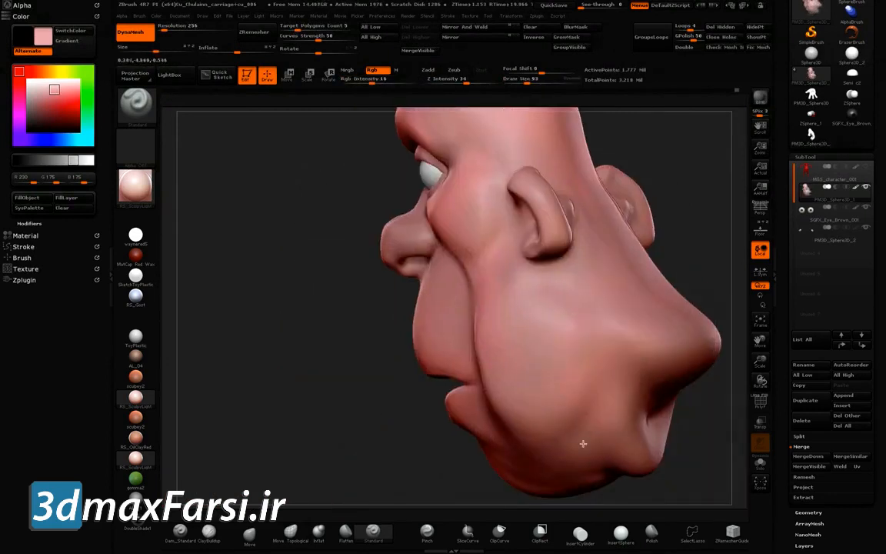
pyautogui.moveTo(360, 264)
pyautogui.mouseDown(button='right')
pyautogui.moveTo(598, 281)
pyautogui.moveTo(644, 311)
pyautogui.mouseUp(button='right')
# Paint dark red (160, 76, 76) around the eyelids and eye sockets at Rgb intensity 5 and draw size 32
pyautogui.moveTo(530, 214)
pyautogui.keyDown('alt'); pyautogui.mouseDown()
pyautogui.moveTo(320, 222)
pyautogui.moveTo(254, 254)
pyautogui.mouseUp(); pyautogui.keyUp('alt')
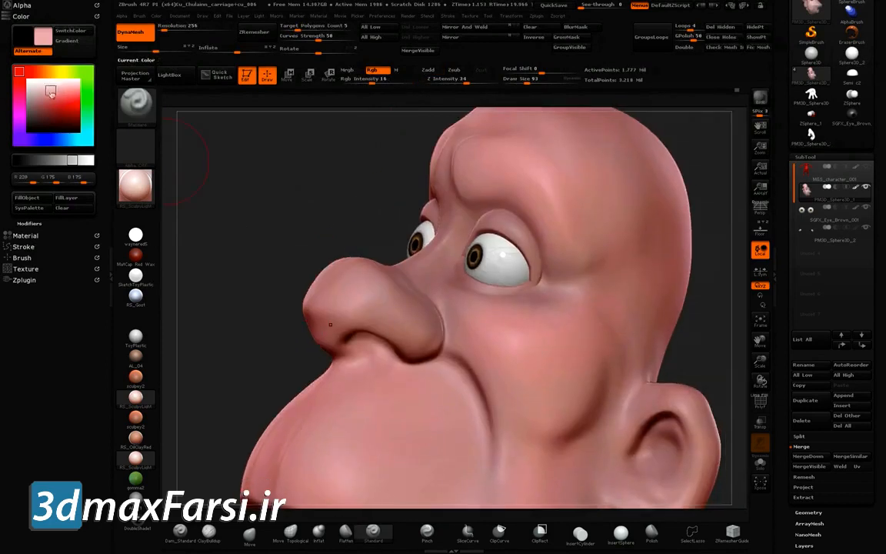
pyautogui.click(46, 106)
pyautogui.click(514, 80)
pyautogui.moveTo(338, 193)
pyautogui.mouseDown()
pyautogui.moveTo(376, 194)
pyautogui.moveTo(519, 239)
pyautogui.mouseUp()
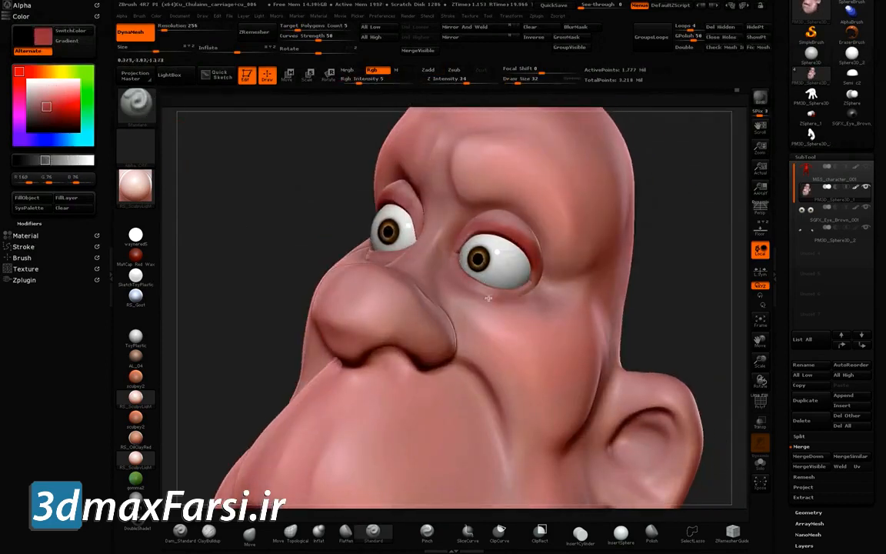
pyautogui.moveTo(254, 200); pyautogui.dragTo(224, 215)
# Paint light pink (219, 178, 178) over the nose bridge and around the eyes at Rgb intensity 24
pyautogui.click(40, 101)
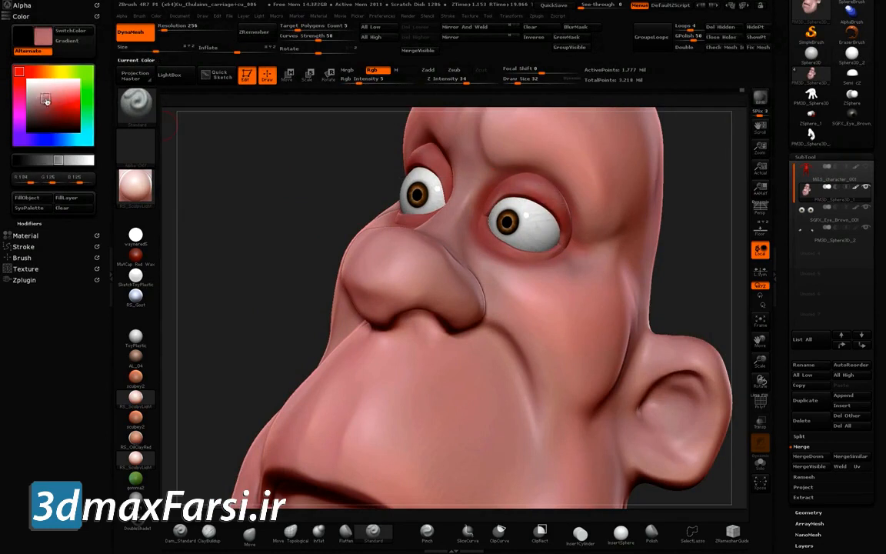
pyautogui.moveTo(468, 222); pyautogui.dragTo(579, 319)
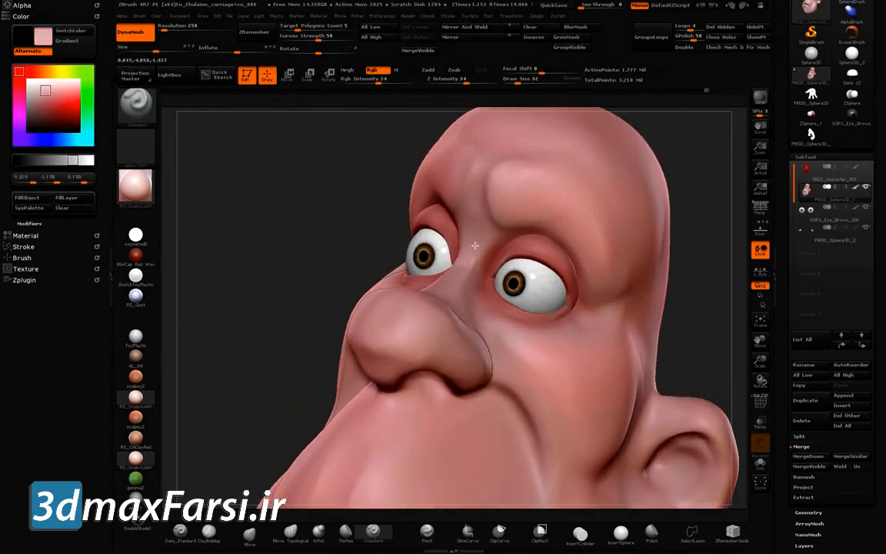
pyautogui.moveTo(476, 227); pyautogui.dragTo(454, 206, button='right')
pyautogui.moveTo(400, 185); pyautogui.dragTo(450, 223, button='right')
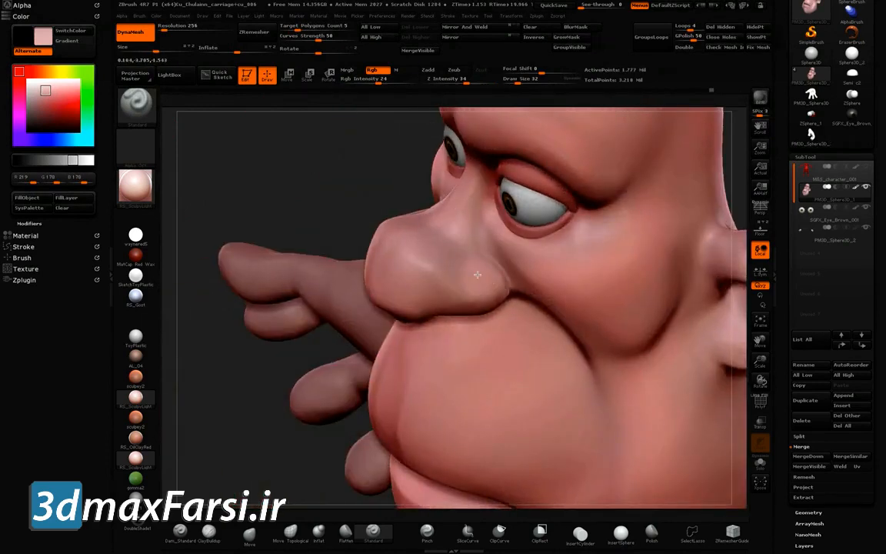
# Paint paler pink (236, 192, 192) highlights over the forehead, cheeks and mouth area at Rgb intensity 24 and draw size 32
pyautogui.press('f')
pyautogui.moveTo(611, 260); pyautogui.dragTo(678, 297, button='right')
pyautogui.moveTo(477, 339)
pyautogui.mouseDown(button='right')
pyautogui.moveTo(591, 401)
pyautogui.moveTo(502, 312)
pyautogui.mouseUp(button='right')
pyautogui.keyDown('alt'); pyautogui.moveTo(391, 147); pyautogui.dragTo(370, 259, button='right'); pyautogui.keyUp('alt')
pyautogui.moveTo(538, 261); pyautogui.dragTo(431, 246, button='right')
pyautogui.moveTo(431, 246)
pyautogui.keyDown('ctrl'); pyautogui.mouseDown(button='right')
pyautogui.moveTo(478, 259)
pyautogui.moveTo(435, 250)
pyautogui.mouseUp(button='right'); pyautogui.keyUp('ctrl')
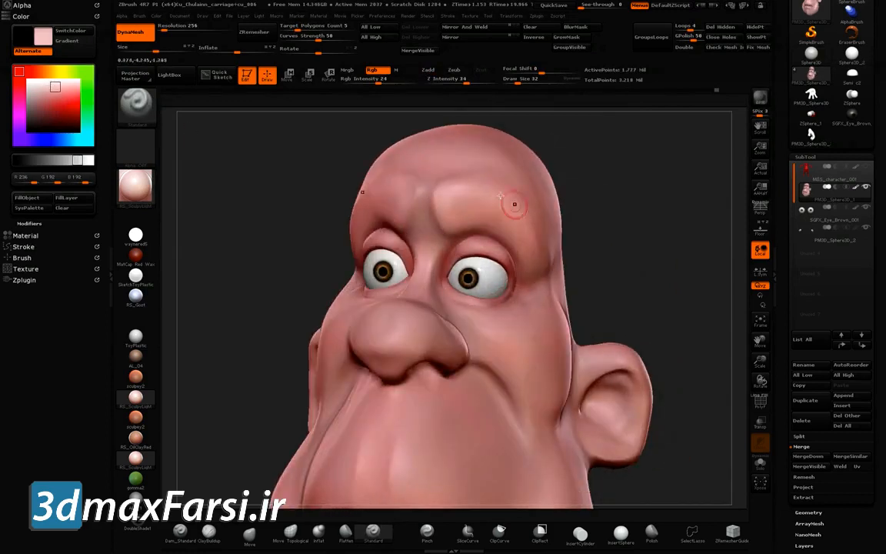
pyautogui.moveTo(542, 247); pyautogui.dragTo(509, 314, button='right')
pyautogui.moveTo(415, 336); pyautogui.dragTo(563, 267, button='right')
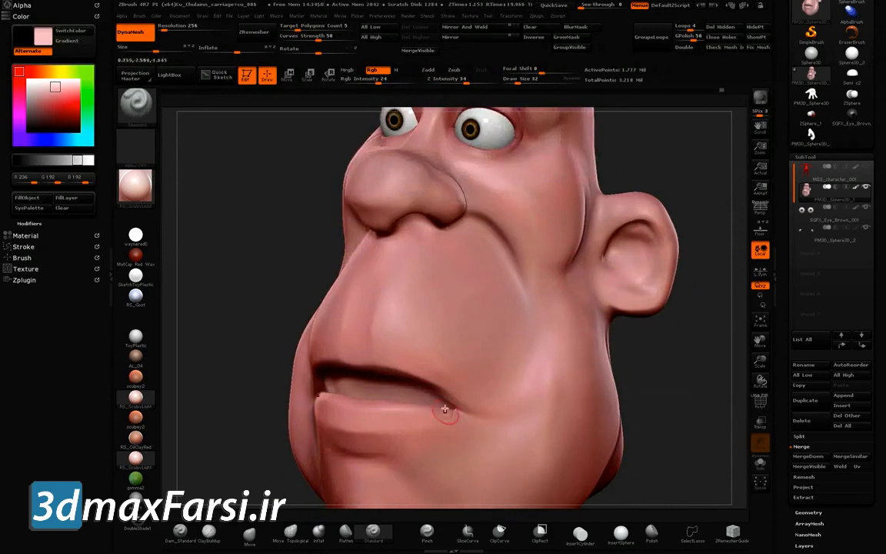
# Paint the lower lip and the inside of the mouth dark red
pyautogui.keyDown('alt'); pyautogui.moveTo(447, 412); pyautogui.dragTo(506, 294, button='right'); pyautogui.keyUp('alt')
pyautogui.click(43, 111)
pyautogui.moveTo(423, 272); pyautogui.dragTo(565, 267, button='right')
pyautogui.moveTo(285, 225)
pyautogui.mouseDown(button='right')
pyautogui.moveTo(554, 275)
pyautogui.moveTo(643, 381)
pyautogui.moveTo(442, 293)
pyautogui.moveTo(500, 277)
pyautogui.mouseUp(button='right')
pyautogui.click(522, 79)
pyautogui.keyDown('ctrl'); pyautogui.moveTo(500, 277); pyautogui.dragTo(499, 316, button='right'); pyautogui.keyUp('ctrl')
pyautogui.moveTo(499, 316); pyautogui.dragTo(431, 300)
pyautogui.keyDown('ctrl'); pyautogui.moveTo(447, 281); pyautogui.dragTo(462, 385, button='right'); pyautogui.keyUp('ctrl')
pyautogui.moveTo(461, 385); pyautogui.dragTo(476, 303, button='right')
pyautogui.moveTo(476, 303); pyautogui.dragTo(514, 322)
pyautogui.moveTo(614, 275); pyautogui.dragTo(600, 346, button='right')
pyautogui.moveTo(532, 329)
pyautogui.mouseDown()
pyautogui.moveTo(527, 340)
pyautogui.moveTo(544, 331)
pyautogui.moveTo(454, 300)
pyautogui.mouseUp()
pyautogui.moveTo(454, 307); pyautogui.dragTo(481, 238, button='right')
pyautogui.click(38, 101)
pyautogui.moveTo(492, 285)
pyautogui.mouseDown()
pyautogui.moveTo(529, 298)
pyautogui.moveTo(524, 294)
pyautogui.mouseUp()
# Paint very pale pink (234, 206, 206) around the mouth and upper lip at Rgb intensity 7 and draw size 47
pyautogui.click(43, 88)
pyautogui.click(511, 78)
pyautogui.moveTo(449, 140); pyautogui.dragTo(570, 313, button='right')
pyautogui.click(41, 87)
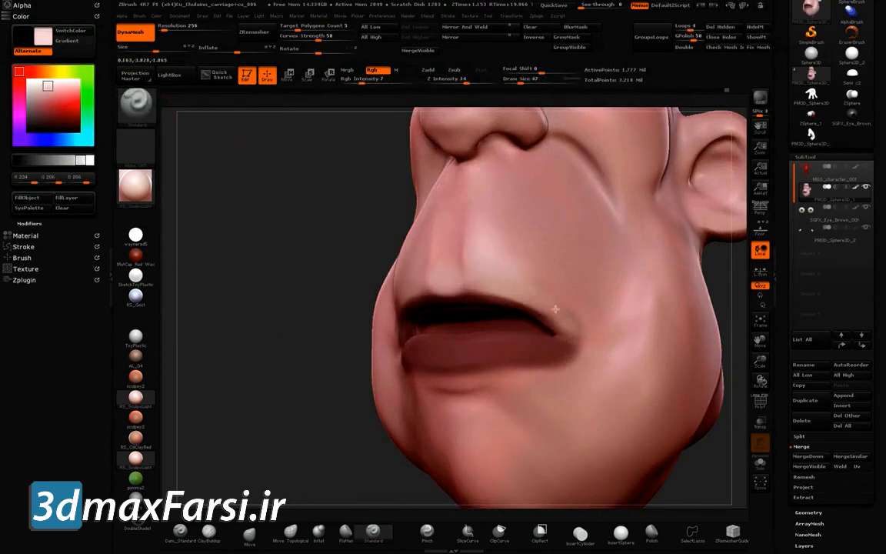
pyautogui.moveTo(556, 309); pyautogui.dragTo(412, 363)
pyautogui.moveTo(411, 362); pyautogui.dragTo(489, 356, button='right')
# Blend orange-red (212, 113, 95) over the lips, mouth corners and chin with a draw size of 47
pyautogui.click(49, 88)
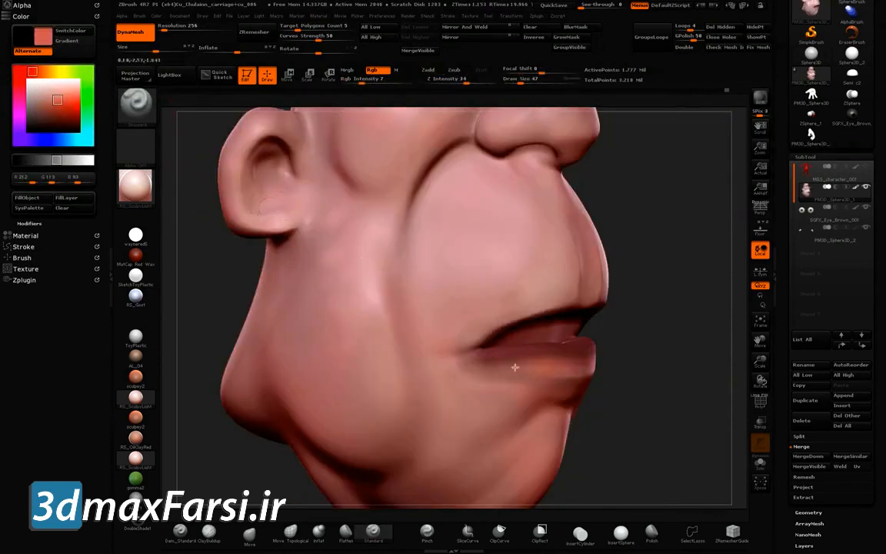
pyautogui.moveTo(637, 370); pyautogui.dragTo(579, 312, button='right')
pyautogui.moveTo(545, 162)
pyautogui.mouseDown(button='right')
pyautogui.moveTo(599, 180)
pyautogui.moveTo(441, 262)
pyautogui.mouseUp(button='right')
pyautogui.press('c')
pyautogui.moveTo(452, 263); pyautogui.dragTo(441, 329)
pyautogui.moveTo(315, 136); pyautogui.dragTo(454, 220, button='right')
pyautogui.moveTo(608, 273); pyautogui.dragTo(448, 180, button='right')
pyautogui.moveTo(487, 258); pyautogui.dragTo(542, 250, button='right')
pyautogui.press('c')
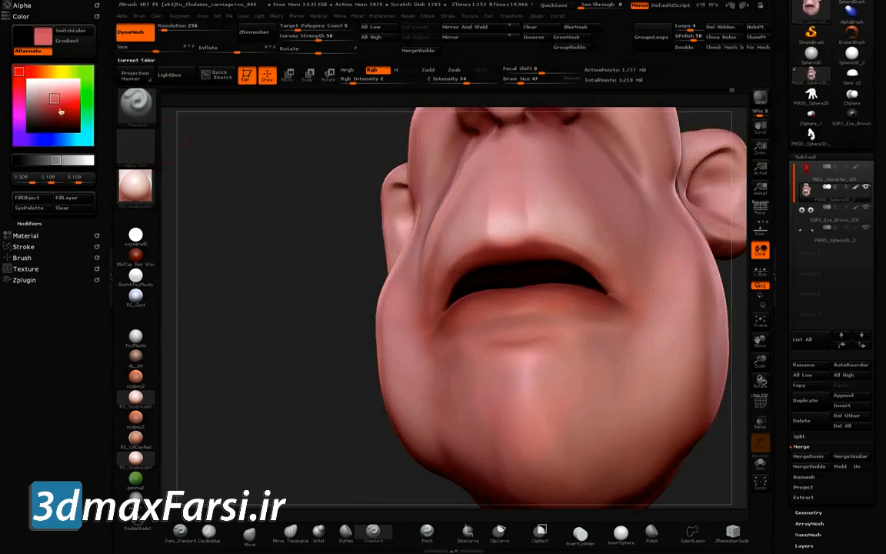
# Paint grey (116, 106, 106) beard shading over the jaw and in front of the ears at low Rgb intensity
pyautogui.moveTo(401, 138); pyautogui.dragTo(629, 155, button='right')
pyautogui.moveTo(633, 217); pyautogui.dragTo(333, 183, button='right')
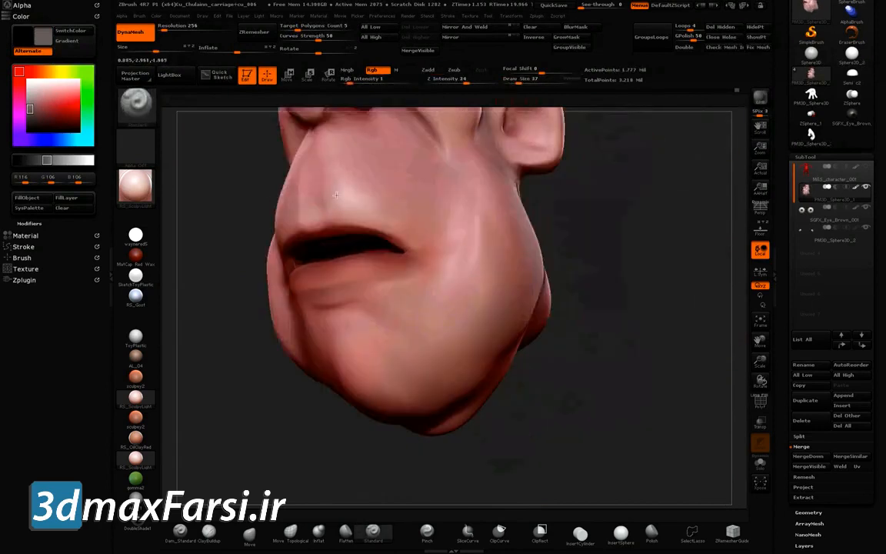
pyautogui.keyDown('ctrl'); pyautogui.moveTo(412, 221); pyautogui.dragTo(436, 251, button='right'); pyautogui.keyUp('ctrl')
pyautogui.moveTo(436, 250); pyautogui.dragTo(460, 260)
pyautogui.moveTo(459, 260)
pyautogui.mouseDown(button='right')
pyautogui.moveTo(539, 267)
pyautogui.moveTo(486, 315)
pyautogui.moveTo(357, 235)
pyautogui.moveTo(517, 351)
pyautogui.moveTo(491, 254)
pyautogui.mouseUp(button='right')
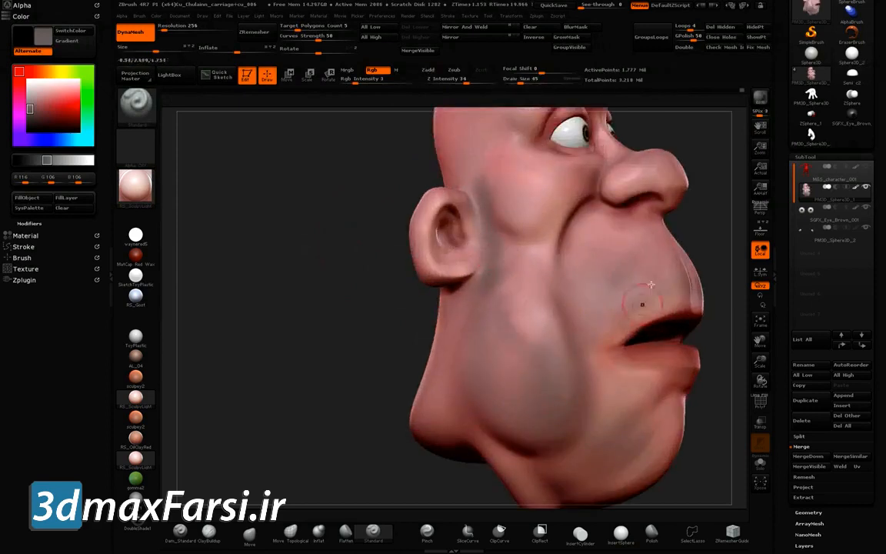
# Extend the grey shading over the upper lip, temples and crown at Rgb intensity 3 and draw size 45
pyautogui.moveTo(627, 213)
pyautogui.mouseDown(button='right')
pyautogui.moveTo(602, 259)
pyautogui.moveTo(570, 261)
pyautogui.mouseUp(button='right')
pyautogui.moveTo(470, 383); pyautogui.dragTo(471, 341)
pyautogui.keyDown('ctrl'); pyautogui.moveTo(518, 384); pyautogui.dragTo(538, 398, button='right'); pyautogui.keyUp('ctrl')
pyautogui.moveTo(506, 363); pyautogui.dragTo(565, 410, button='right')
pyautogui.moveTo(611, 296); pyautogui.dragTo(586, 250)
pyautogui.moveTo(586, 250)
pyautogui.mouseDown(button='right')
pyautogui.moveTo(545, 191)
pyautogui.moveTo(450, 262)
pyautogui.mouseUp(button='right')
pyautogui.moveTo(438, 243); pyautogui.dragTo(407, 289)
pyautogui.moveTo(408, 288); pyautogui.dragTo(419, 193, button='right')
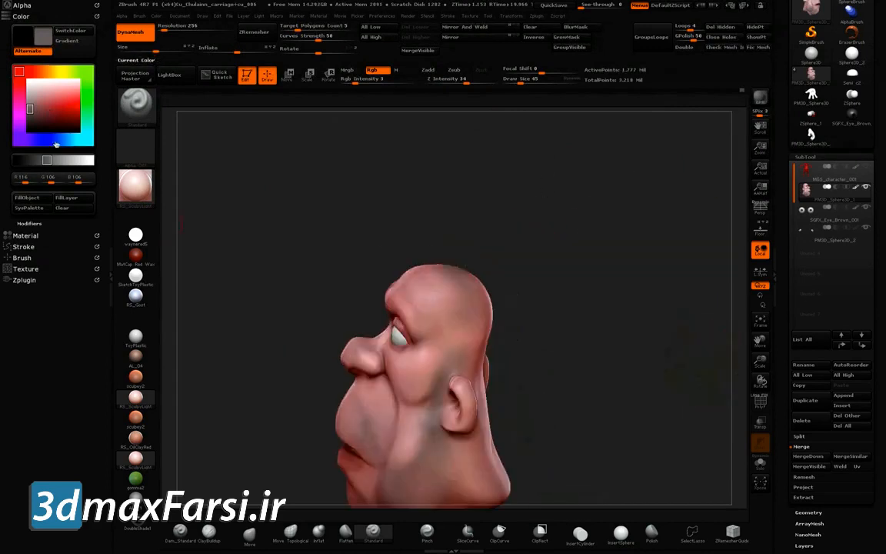
# Paint blue-grey (96, 112, 122) over the scalp, chin and beard area at Rgb intensity 3
pyautogui.moveTo(56, 144); pyautogui.dragTo(66, 139)
pyautogui.moveTo(457, 345); pyautogui.dragTo(336, 364, button='right')
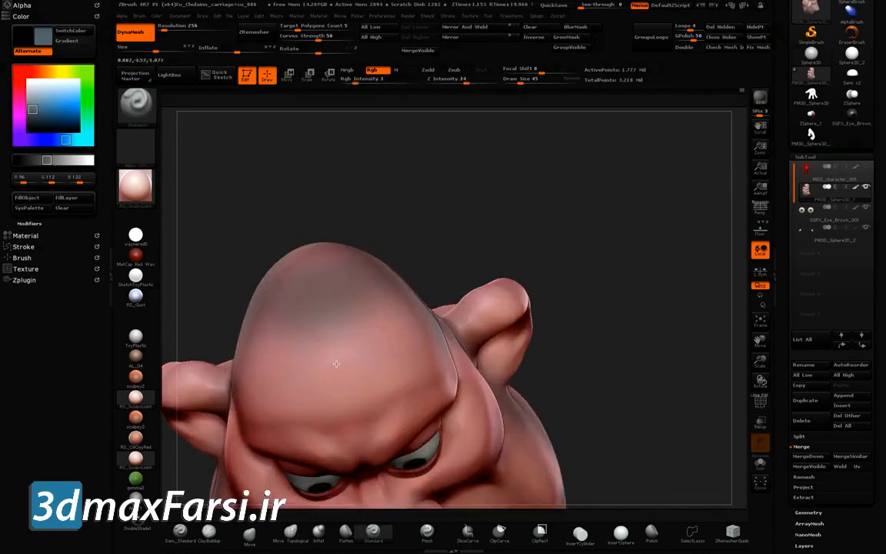
pyautogui.moveTo(351, 309); pyautogui.dragTo(358, 246, button='right')
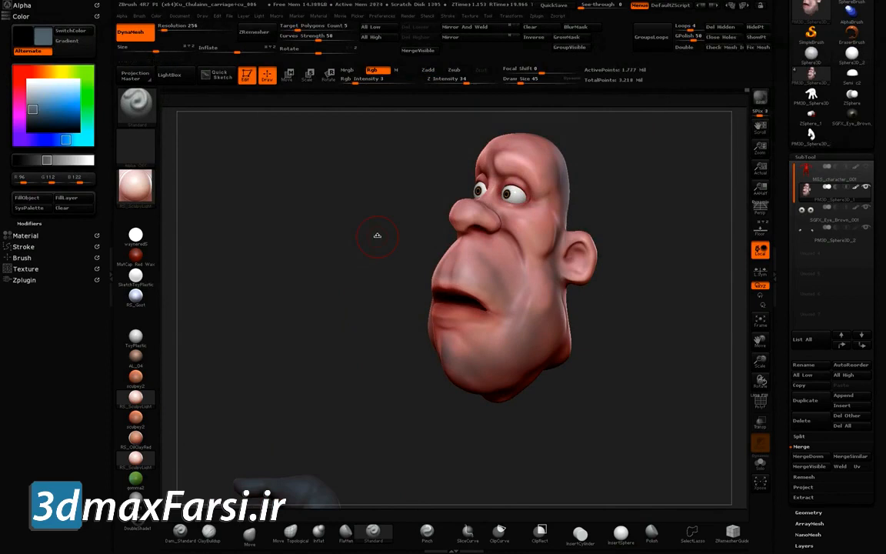
pyautogui.moveTo(377, 235); pyautogui.dragTo(262, 279, button='right')
pyautogui.click(26, 235)
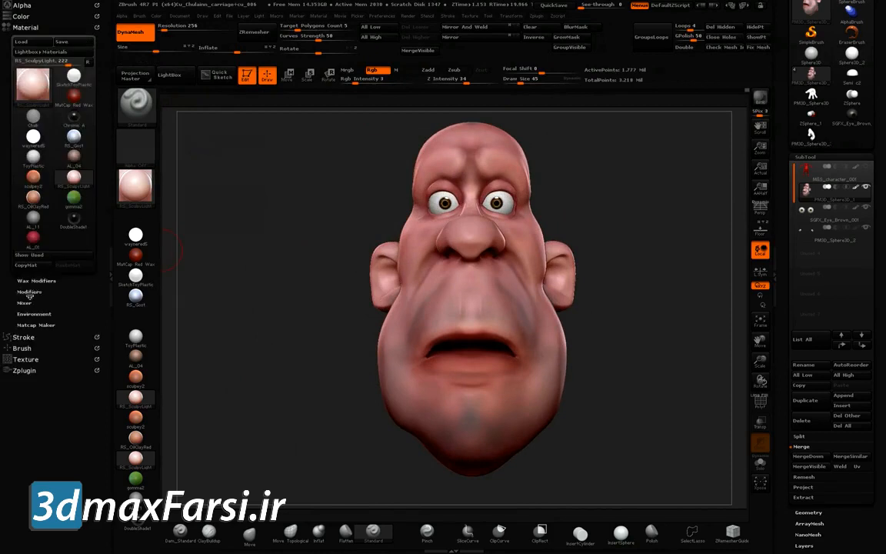
pyautogui.click(33, 281)
pyautogui.click(48, 291)
pyautogui.click(99, 313)
pyautogui.click(407, 14)
pyautogui.click(442, 91)
pyautogui.click(431, 192)
pyautogui.moveTo(271, 217)
pyautogui.mouseDown(button='right')
pyautogui.moveTo(315, 222)
pyautogui.moveTo(269, 231)
pyautogui.mouseUp(button='right')
pyautogui.click(26, 27)
# Paint light blue-grey (150, 169, 181) over the jaw, chin and upper lip at Rgb intensity 3
pyautogui.click(20, 17)
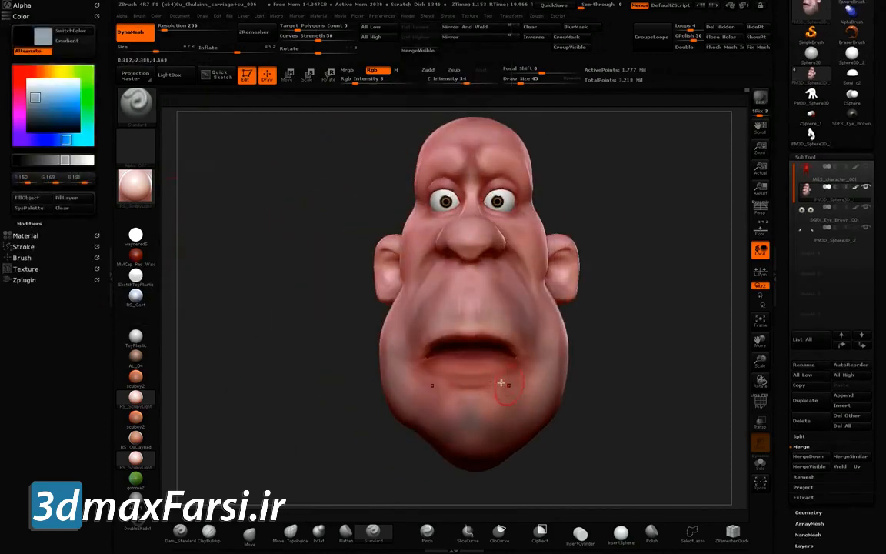
pyautogui.moveTo(485, 285); pyautogui.dragTo(555, 335, button='right')
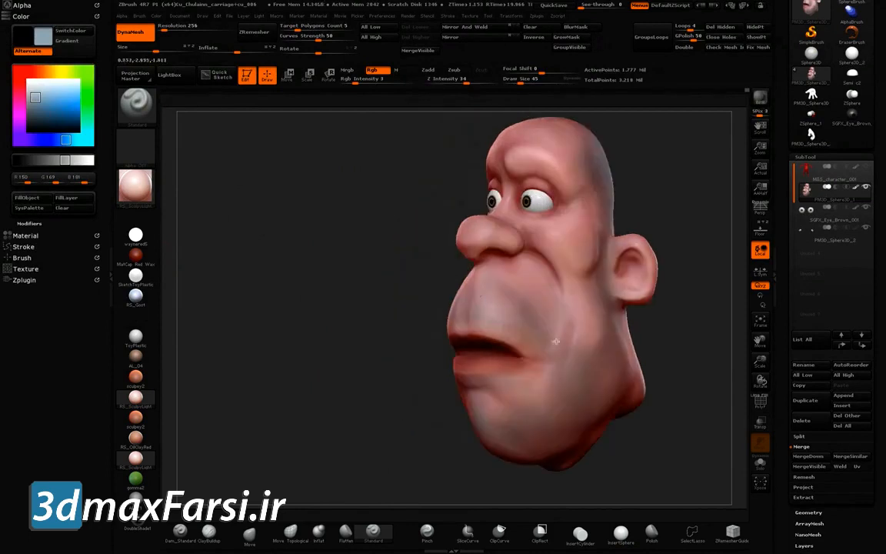
pyautogui.moveTo(396, 207); pyautogui.dragTo(366, 331, button='right')
# Paint rosy pink (200, 96, 126) on the cheeks and nose and orange-red (220, 114, 90) on the ears at Rgb intensity 2
pyautogui.click(19, 80)
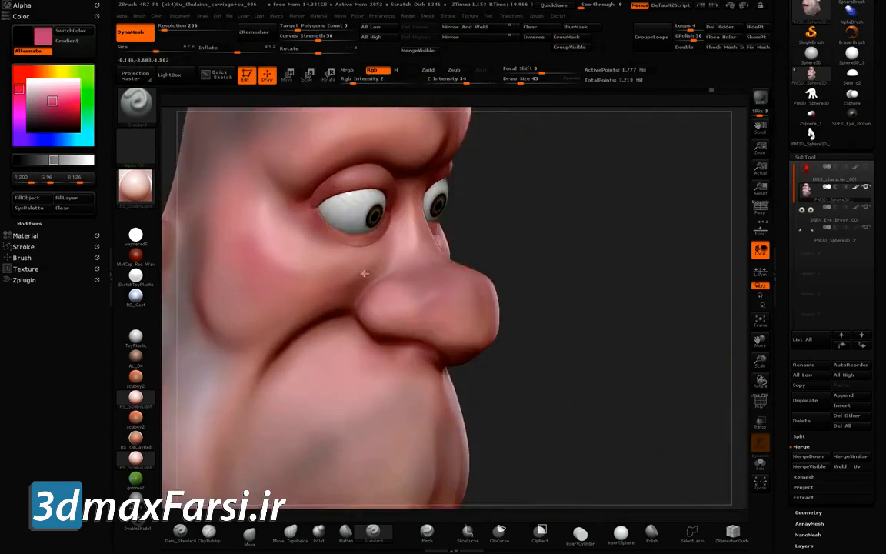
pyautogui.click(71, 102)
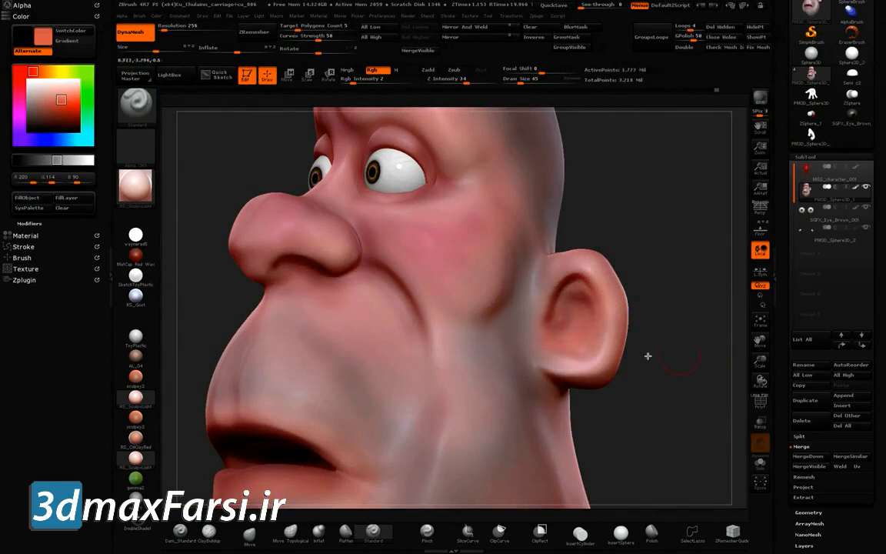
pyautogui.moveTo(648, 356); pyautogui.dragTo(654, 189)
pyautogui.moveTo(338, 242); pyautogui.dragTo(369, 219)
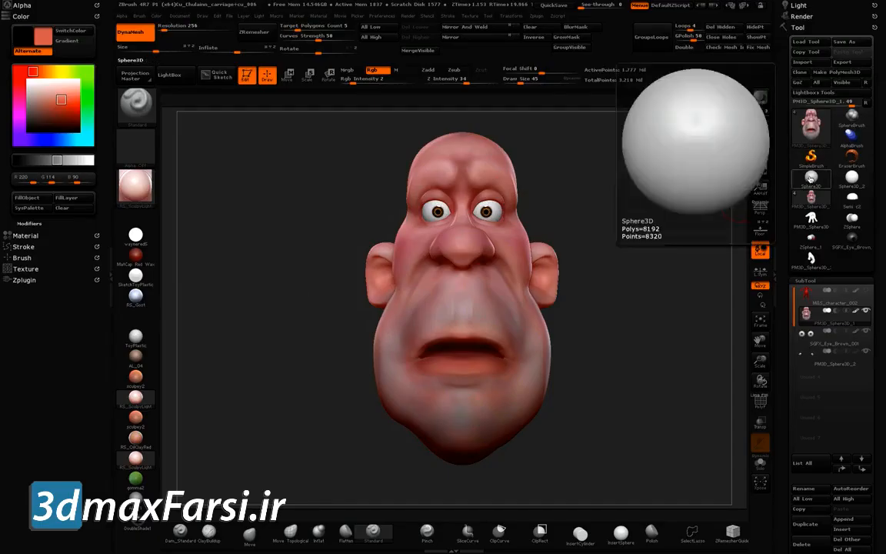
# Create a Ring3D primitive on the canvas and convert it to a PolyMesh3D
pyautogui.click(812, 123)
pyautogui.click(558, 188)
pyautogui.press('t')
pyautogui.moveTo(447, 303); pyautogui.dragTo(441, 273)
pyautogui.press('t')
pyautogui.press('f')
pyautogui.click(833, 72)
pyautogui.keyDown('shift'); pyautogui.moveTo(538, 169); pyautogui.dragTo(487, 246); pyautogui.keyUp('shift')
pyautogui.keyDown('alt'); pyautogui.moveTo(509, 278); pyautogui.dragTo(554, 277); pyautogui.keyUp('alt')
pyautogui.keyDown('ctrl'); pyautogui.moveTo(297, 274); pyautogui.dragTo(346, 257); pyautogui.keyUp('ctrl')
pyautogui.moveTo(326, 174)
pyautogui.keyDown('ctrl'); pyautogui.mouseDown()
pyautogui.moveTo(381, 212)
pyautogui.moveTo(366, 210)
pyautogui.mouseUp(); pyautogui.keyUp('ctrl')
pyautogui.hotkey('ctrl', 'z')
pyautogui.hotkey('ctrl', 'z')
pyautogui.hotkey('ctrl', 's')
pyautogui.press('Return')
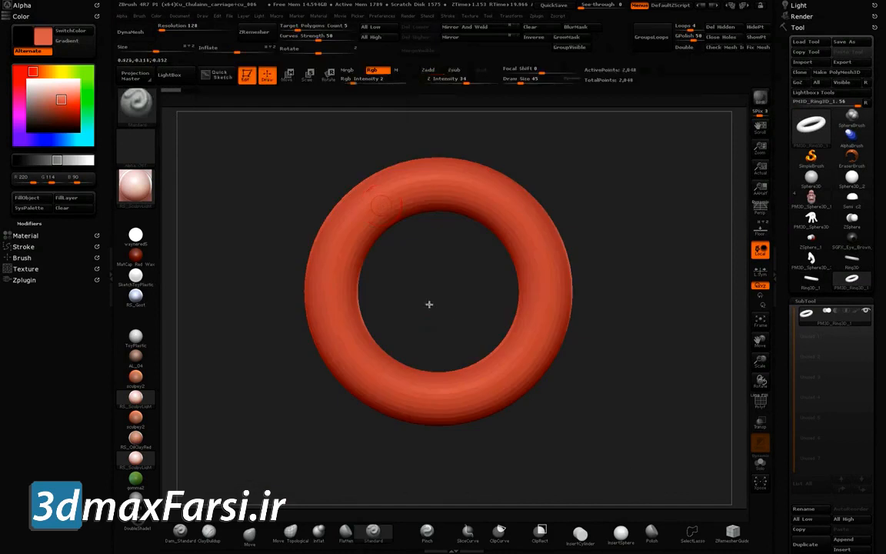
# Delete the upper half of the ring using a rectangular mask and close the open ends
pyautogui.keyDown('ctrl'); pyautogui.click(145, 108); pyautogui.keyUp('ctrl')
pyautogui.keyDown('ctrl'); pyautogui.click(391, 153); pyautogui.keyUp('ctrl')
pyautogui.moveTo(244, 133)
pyautogui.keyDown('ctrl'); pyautogui.mouseDown()
pyautogui.moveTo(598, 302)
pyautogui.moveTo(613, 277)
pyautogui.mouseUp(); pyautogui.keyUp('ctrl')
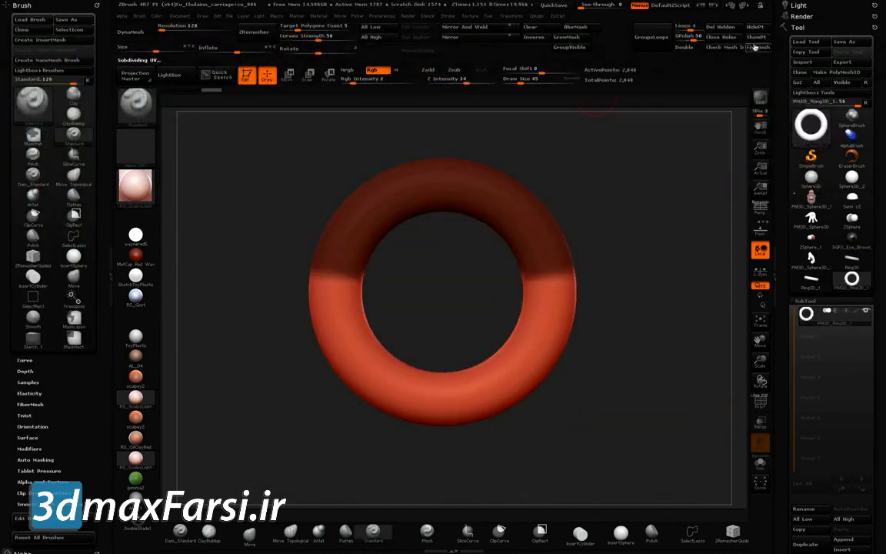
pyautogui.hotkey('ctrl', 'i')
pyautogui.click(756, 27)
pyautogui.click(721, 27)
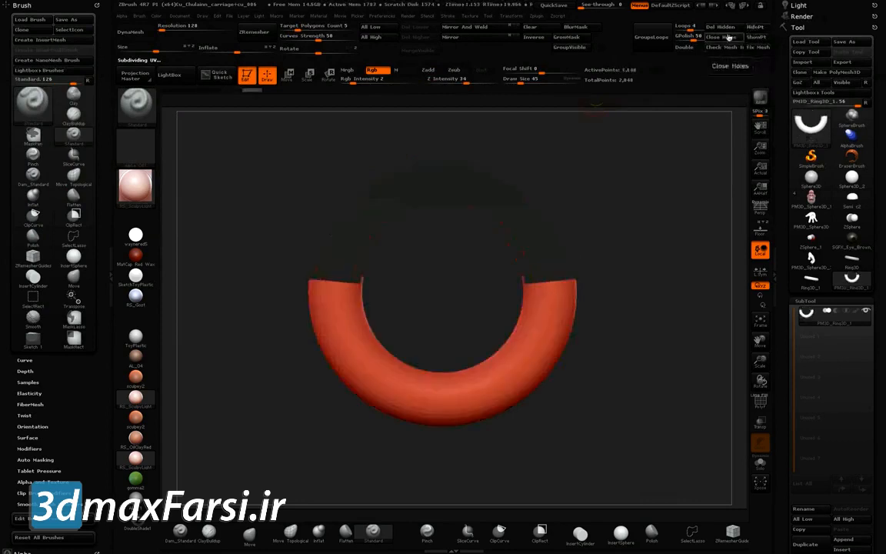
pyautogui.click(730, 38)
# Give the half ring the ToyPlastic material and paint it dark maroon in Mrgb mode at Rgb intensity 100
pyautogui.moveTo(500, 238); pyautogui.dragTo(499, 269)
pyautogui.keyDown('shift'); pyautogui.moveTo(548, 294); pyautogui.dragTo(549, 331); pyautogui.keyUp('shift')
pyautogui.click(135, 337)
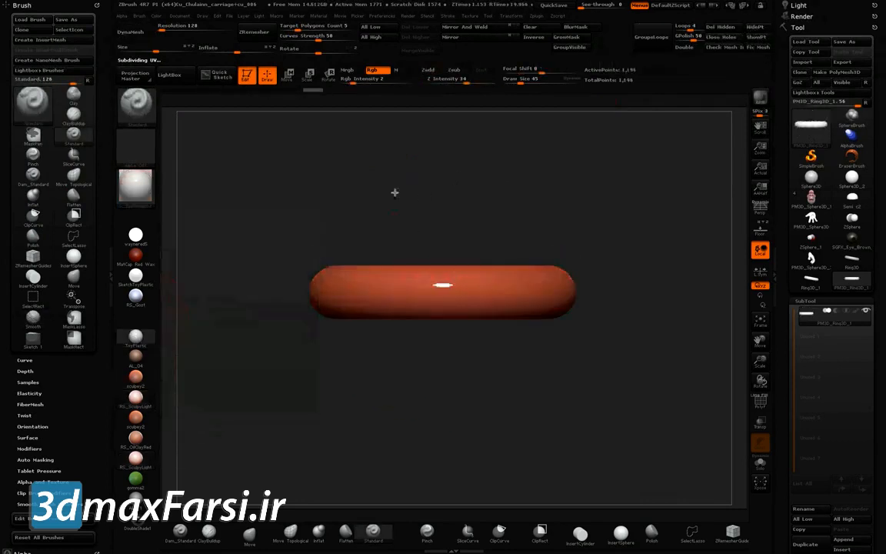
pyautogui.click(23, 6)
pyautogui.click(19, 100)
pyautogui.click(39, 130)
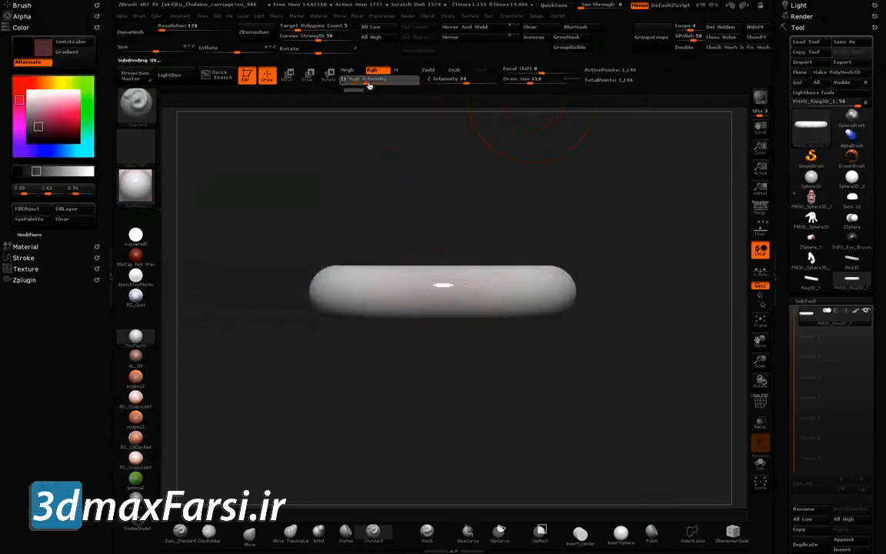
pyautogui.click(27, 246)
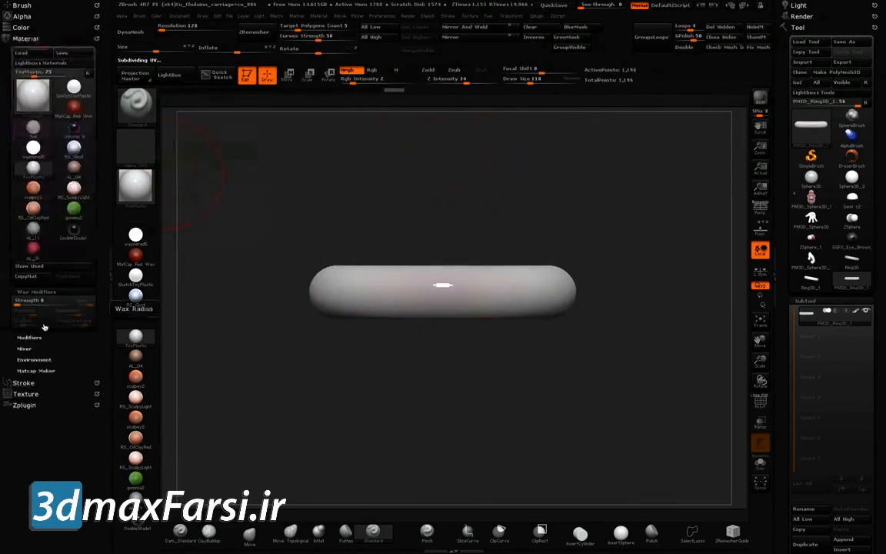
pyautogui.click(25, 39)
pyautogui.moveTo(469, 295); pyautogui.dragTo(504, 272)
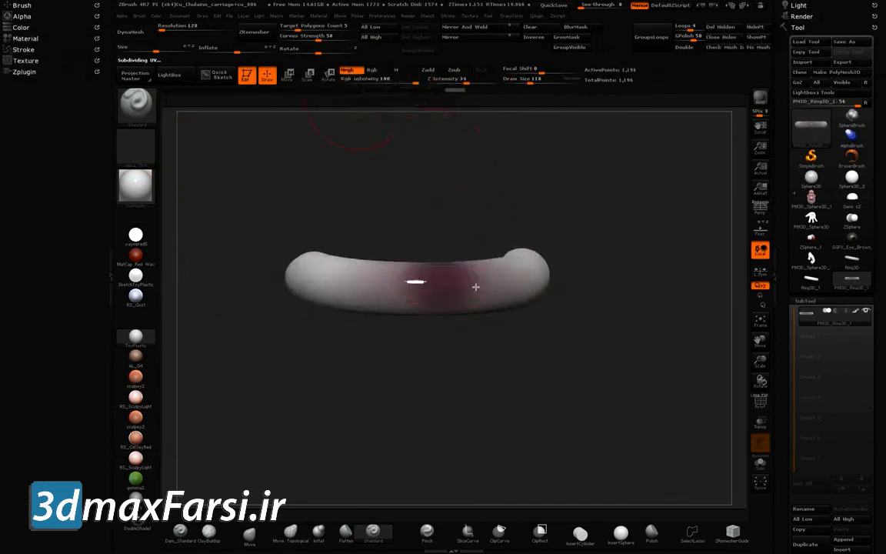
pyautogui.moveTo(475, 287)
pyautogui.mouseDown()
pyautogui.moveTo(462, 277)
pyautogui.moveTo(505, 281)
pyautogui.moveTo(416, 237)
pyautogui.mouseUp()
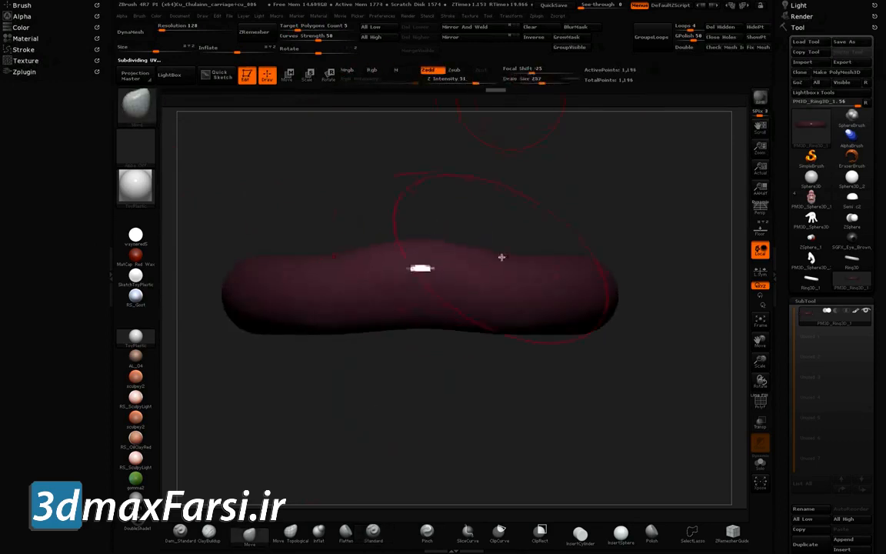
# Reshape the maroon half ring with the Move brush at draw size 257 and duplicate it as a subtool
pyautogui.moveTo(502, 257); pyautogui.dragTo(553, 294)
pyautogui.moveTo(567, 368); pyautogui.dragTo(556, 239)
pyautogui.moveTo(801, 546); pyautogui.dragTo(803, 420)
pyautogui.click(803, 420)
# Reposition the duplicated half ring with Transpose Move
pyautogui.press('w')
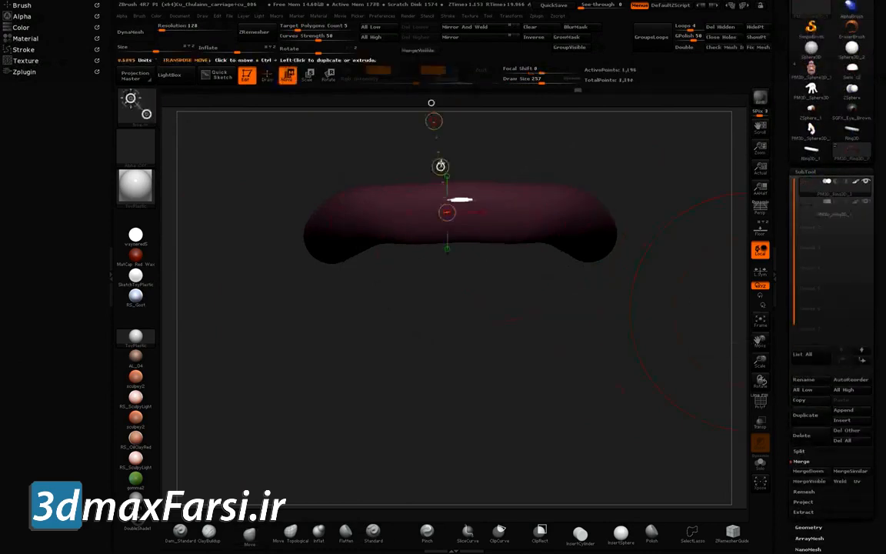
pyautogui.hotkey('ctrl', 'shift', 'z')
pyautogui.moveTo(491, 122); pyautogui.dragTo(602, 275)
pyautogui.hotkey('ctrl', 'shift', 'z')
pyautogui.hotkey('ctrl', 'shift', 'z')
pyautogui.moveTo(409, 306); pyautogui.dragTo(361, 207)
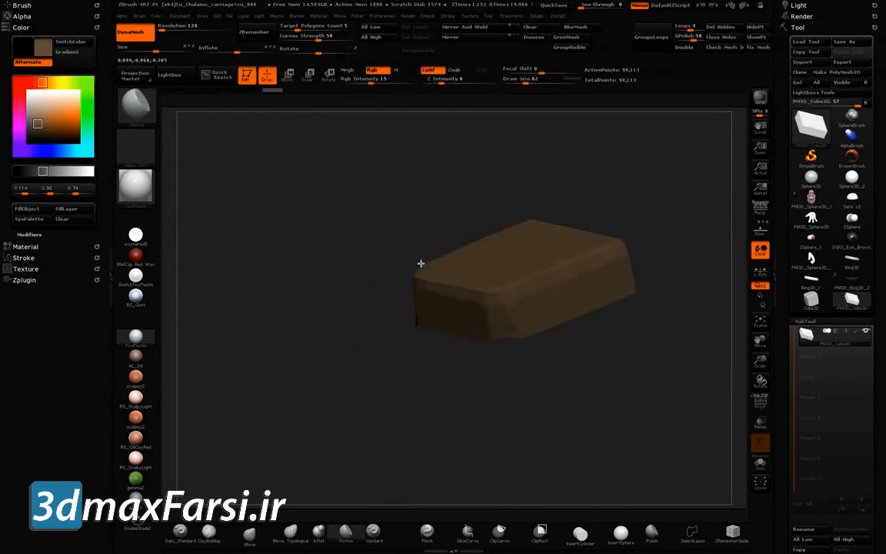
# Reshape the brown cube into a rounded, slightly tapered tooth block using a draw size of 251
pyautogui.moveTo(420, 264)
pyautogui.mouseDown()
pyautogui.moveTo(485, 301)
pyautogui.moveTo(517, 245)
pyautogui.moveTo(548, 253)
pyautogui.moveTo(434, 412)
pyautogui.moveTo(347, 285)
pyautogui.moveTo(558, 437)
pyautogui.mouseUp()
pyautogui.click(249, 534)
pyautogui.moveTo(526, 81); pyautogui.dragTo(537, 83)
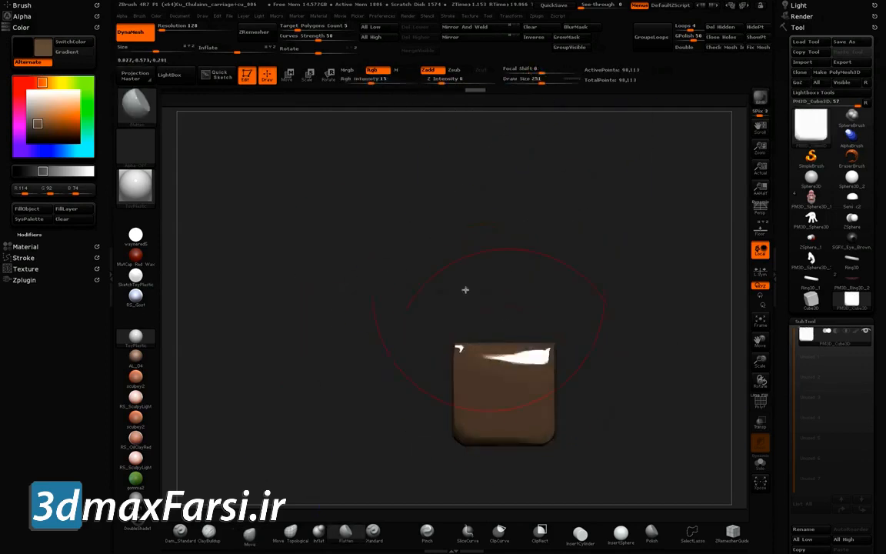
pyautogui.moveTo(466, 290); pyautogui.dragTo(445, 309)
pyautogui.keyDown('alt'); pyautogui.moveTo(512, 334); pyautogui.dragTo(356, 256); pyautogui.keyUp('alt')
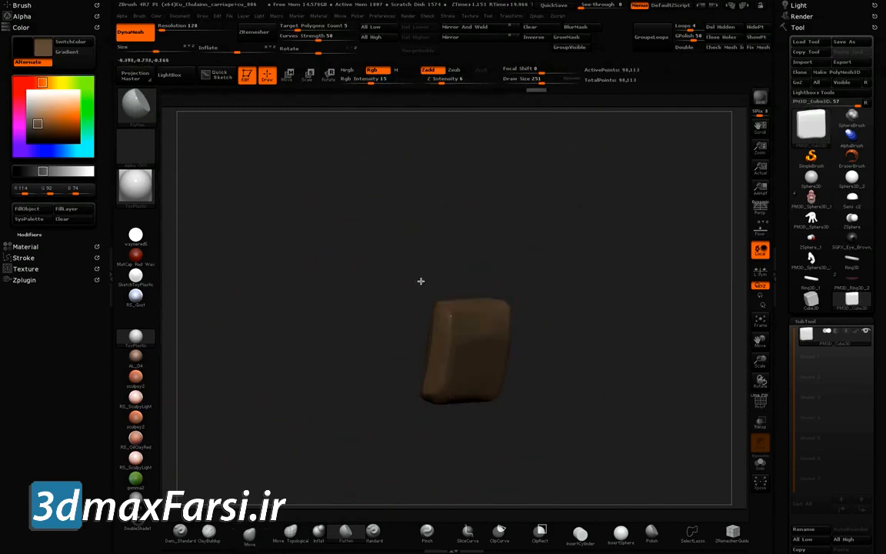
# Show the stroke settings and sculpt the brown block into a taller, narrower rounded tooth
pyautogui.click(23, 258)
pyautogui.moveTo(362, 254)
pyautogui.keyDown('shift'); pyautogui.mouseDown()
pyautogui.moveTo(476, 320)
pyautogui.moveTo(384, 243)
pyautogui.moveTo(437, 297)
pyautogui.moveTo(422, 267)
pyautogui.moveTo(443, 298)
pyautogui.moveTo(400, 254)
pyautogui.moveTo(376, 210)
pyautogui.moveTo(394, 283)
pyautogui.moveTo(331, 247)
pyautogui.moveTo(325, 214)
pyautogui.mouseUp(); pyautogui.keyUp('shift')
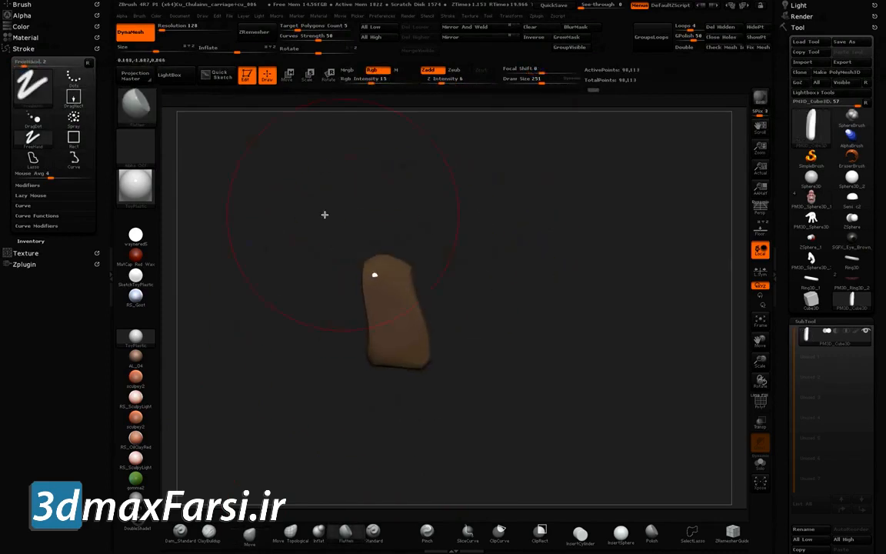
pyautogui.moveTo(407, 251)
pyautogui.mouseDown()
pyautogui.moveTo(384, 300)
pyautogui.moveTo(419, 363)
pyautogui.mouseUp()
pyautogui.moveTo(416, 320)
pyautogui.mouseDown()
pyautogui.moveTo(496, 270)
pyautogui.moveTo(303, 90)
pyautogui.moveTo(323, 315)
pyautogui.moveTo(367, 241)
pyautogui.moveTo(307, 241)
pyautogui.mouseUp()
pyautogui.press('w')
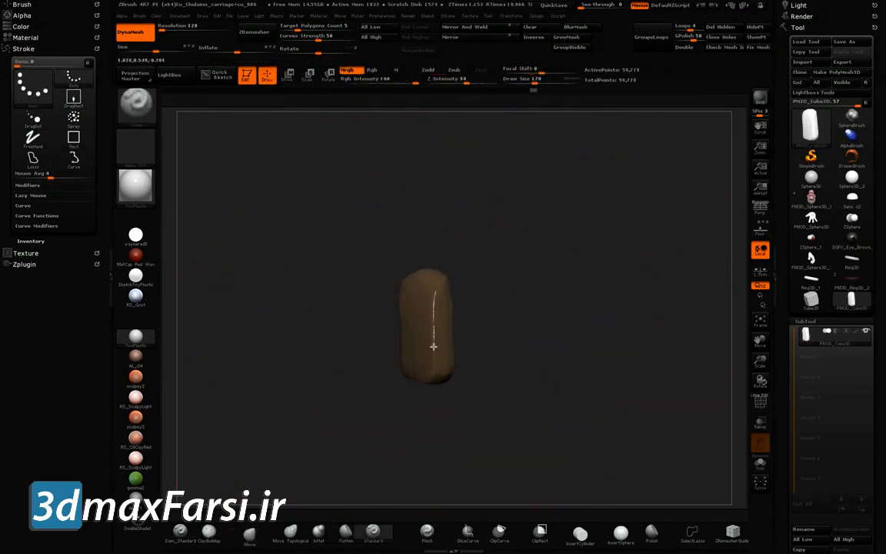
# Smooth the brown tooth block and taper it toward one end with the Move brush at draw size 170
pyautogui.click(23, 48)
pyautogui.click(22, 5)
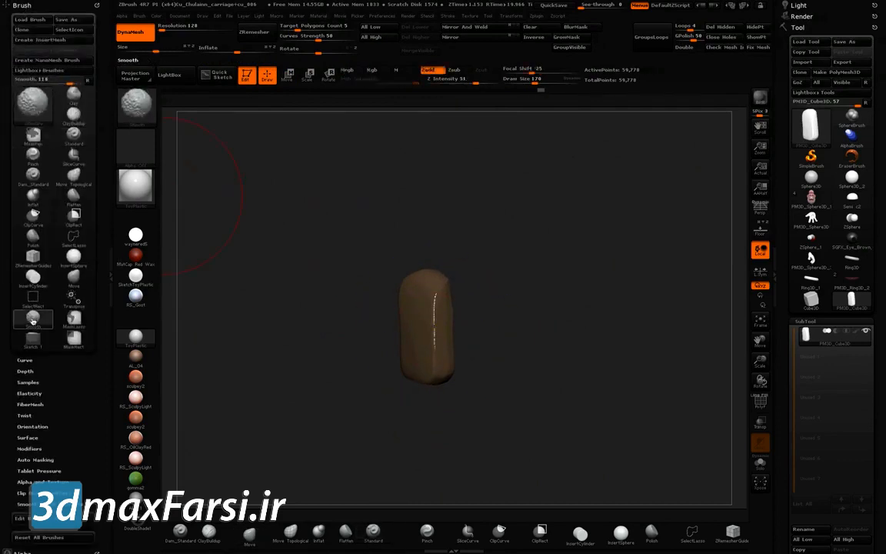
pyautogui.moveTo(406, 307); pyautogui.dragTo(387, 364)
pyautogui.click(248, 534)
pyautogui.moveTo(442, 283); pyautogui.dragTo(454, 352)
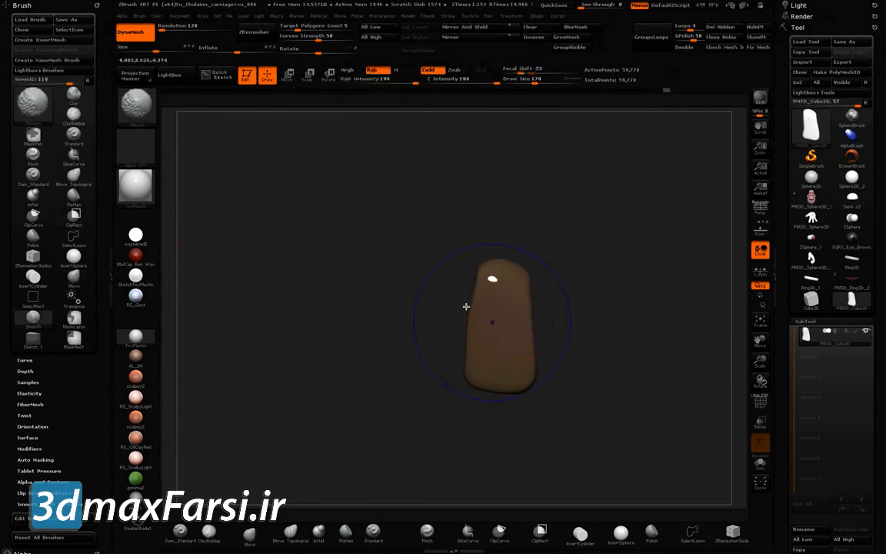
# Choose a brown base colour and enable polypaint for the tooth subtool
pyautogui.click(21, 4)
pyautogui.click(21, 27)
pyautogui.click(40, 109)
pyautogui.moveTo(415, 117)
pyautogui.keyDown('ctrl'); pyautogui.mouseDown(button='right')
pyautogui.moveTo(374, 176)
pyautogui.moveTo(384, 201)
pyautogui.mouseUp(button='right'); pyautogui.keyUp('ctrl')
pyautogui.click(856, 331)
# Paint a lighter tan tone down the front of the tooth at low RGB intensity
pyautogui.moveTo(40, 108); pyautogui.dragTo(37, 128)
pyautogui.moveTo(526, 80); pyautogui.dragTo(545, 82)
pyautogui.moveTo(454, 208)
pyautogui.mouseDown()
pyautogui.moveTo(437, 140)
pyautogui.moveTo(454, 370)
pyautogui.mouseUp()
pyautogui.moveTo(554, 308); pyautogui.dragTo(577, 307)
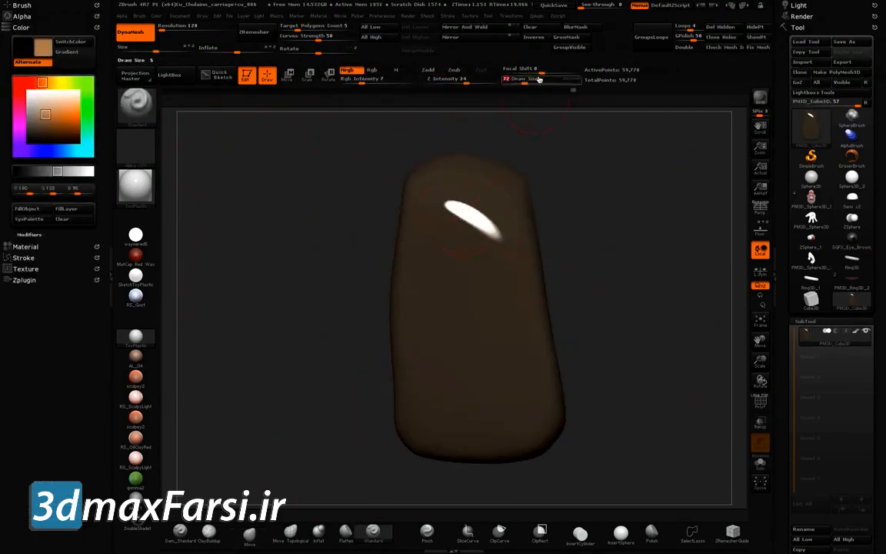
pyautogui.moveTo(539, 80); pyautogui.dragTo(534, 80)
pyautogui.moveTo(461, 215); pyautogui.dragTo(447, 432)
# Blend lighter beige tones over the tooth's sides and lower front, sampling colours from the surface
pyautogui.moveTo(447, 431)
pyautogui.mouseDown(button='right')
pyautogui.moveTo(372, 295)
pyautogui.moveTo(416, 294)
pyautogui.mouseUp(button='right')
pyautogui.moveTo(400, 231)
pyautogui.mouseDown()
pyautogui.moveTo(370, 285)
pyautogui.moveTo(410, 395)
pyautogui.mouseUp()
pyautogui.moveTo(410, 395); pyautogui.dragTo(454, 385, button='right')
pyautogui.moveTo(362, 189); pyautogui.dragTo(385, 216)
pyautogui.press('c')
pyautogui.moveTo(361, 366); pyautogui.dragTo(445, 341)
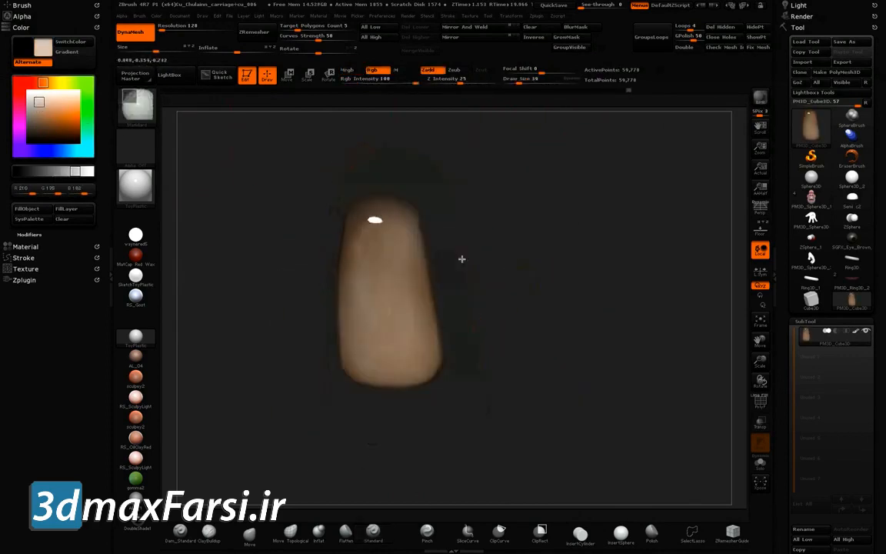
# Paint pale highlights on the tooth at draw size 47 and set the colour to an off-white of 240, 237, 226
pyautogui.moveTo(519, 80); pyautogui.dragTo(531, 80)
pyautogui.moveTo(362, 262); pyautogui.dragTo(385, 304)
pyautogui.moveTo(358, 299)
pyautogui.mouseDown(button='right')
pyautogui.moveTo(269, 356)
pyautogui.moveTo(352, 337)
pyautogui.mouseUp(button='right')
pyautogui.click(38, 106)
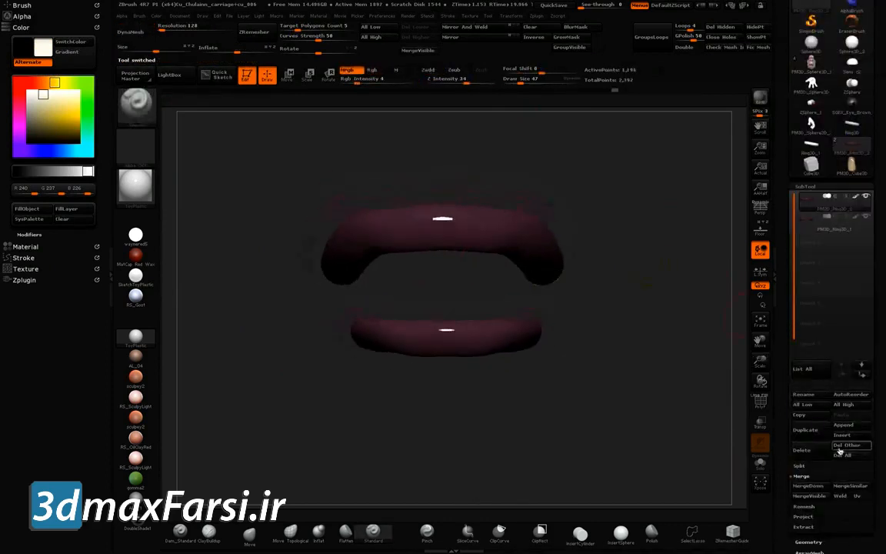
# Append the painted tooth to the gum tool, scale it down and position it at the front of the upper gum
pyautogui.click(844, 425)
pyautogui.click(639, 432)
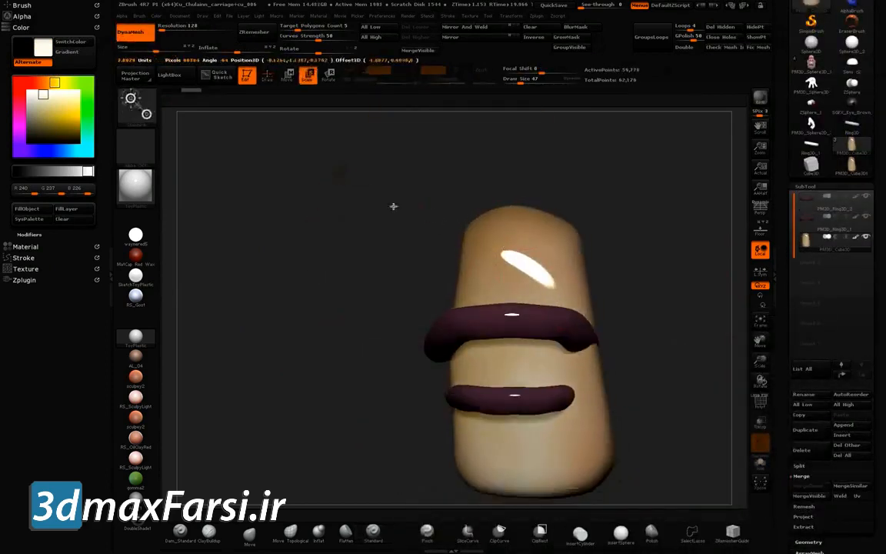
pyautogui.moveTo(393, 207); pyautogui.dragTo(499, 264)
pyautogui.moveTo(462, 203); pyautogui.dragTo(555, 203)
pyautogui.press('w')
pyautogui.moveTo(501, 214); pyautogui.dragTo(539, 284)
pyautogui.moveTo(585, 262); pyautogui.dragTo(435, 192)
pyautogui.hotkey('shift', 'f')
pyautogui.moveTo(385, 158); pyautogui.dragTo(338, 164)
# Duplicate the front tooth as a subtool and move the copy beside it along the upper gum
pyautogui.click(805, 430)
pyautogui.moveTo(518, 302); pyautogui.dragTo(444, 302)
pyautogui.hotkey('shift', 'f')
pyautogui.moveTo(356, 158); pyautogui.dragTo(323, 313)
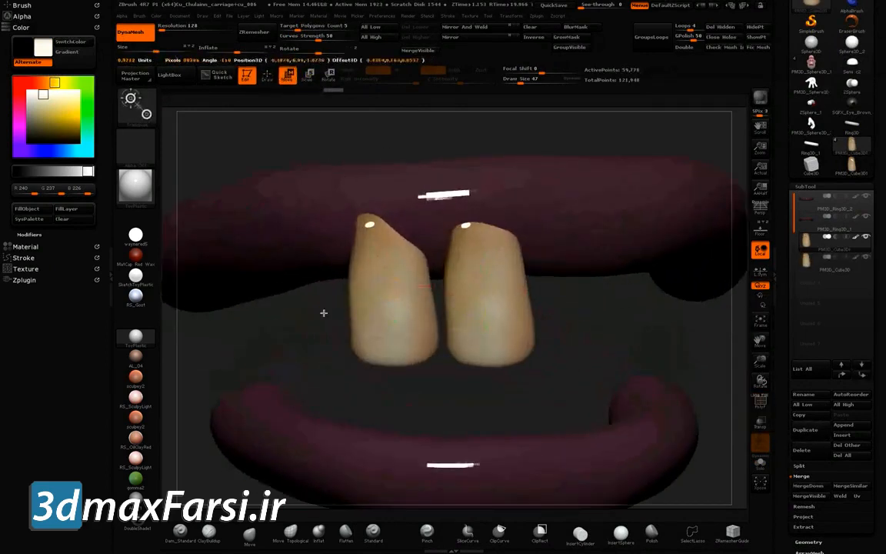
pyautogui.moveTo(395, 287); pyautogui.dragTo(263, 333)
pyautogui.moveTo(328, 310)
pyautogui.mouseDown()
pyautogui.moveTo(392, 182)
pyautogui.moveTo(423, 291)
pyautogui.moveTo(514, 375)
pyautogui.moveTo(363, 121)
pyautogui.moveTo(362, 178)
pyautogui.moveTo(381, 174)
pyautogui.moveTo(362, 175)
pyautogui.mouseUp()
pyautogui.click(454, 28)
pyautogui.hotkey('ctrl', 'z')
pyautogui.hotkey('ctrl', 'z')
# Scale and reposition the tooth copies so that three teeth sit side by side along the upper gum
pyautogui.press('r')
pyautogui.press('w')
pyautogui.moveTo(253, 376); pyautogui.dragTo(247, 370)
pyautogui.press('w')
pyautogui.moveTo(284, 319); pyautogui.dragTo(304, 232)
pyautogui.press('r')
pyautogui.moveTo(348, 288); pyautogui.dragTo(338, 220)
pyautogui.press('w')
pyautogui.moveTo(381, 258); pyautogui.dragTo(383, 292)
pyautogui.moveTo(326, 217); pyautogui.dragTo(365, 241)
pyautogui.press('r')
pyautogui.press('w')
pyautogui.moveTo(422, 197); pyautogui.dragTo(413, 227)
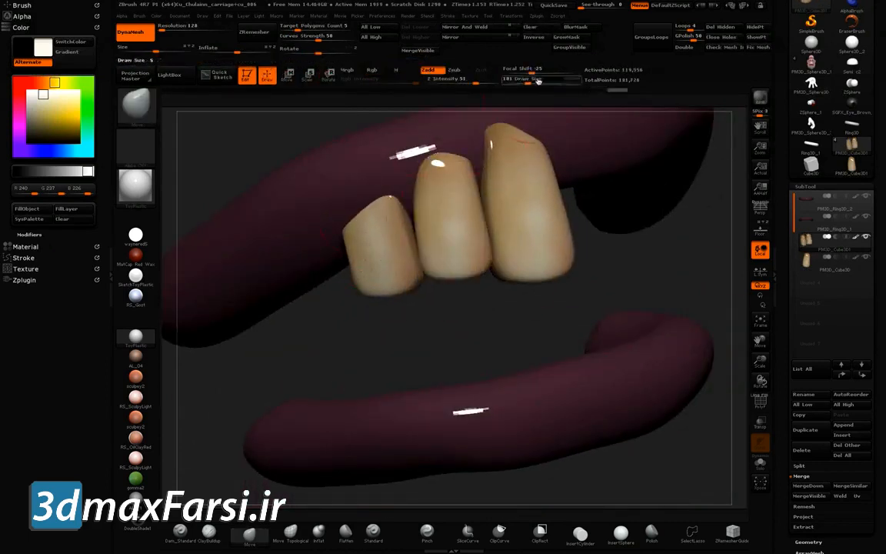
# Reshape the three upper teeth with the Move Topological brush at draw size 181
pyautogui.moveTo(389, 222)
pyautogui.mouseDown(button='right')
pyautogui.moveTo(367, 228)
pyautogui.moveTo(490, 96)
pyautogui.mouseUp(button='right')
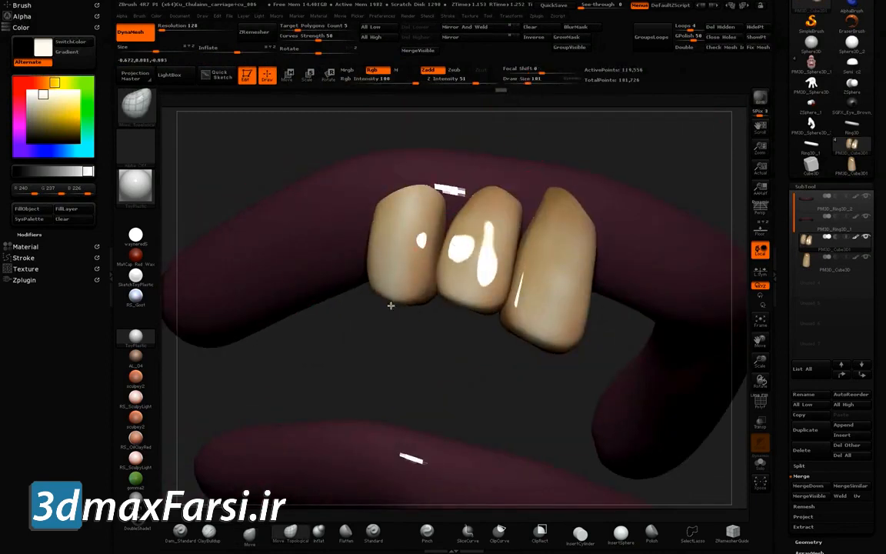
pyautogui.moveTo(458, 319); pyautogui.dragTo(477, 261, button='right')
pyautogui.keyDown('ctrl'); pyautogui.moveTo(488, 188); pyautogui.dragTo(492, 238, button='right'); pyautogui.keyUp('ctrl')
# Copy the tooth in the last subtool farther along the upper gum with Transpose Move and scale the copy
pyautogui.click(808, 263)
pyautogui.moveTo(323, 308); pyautogui.dragTo(307, 198, button='right')
pyautogui.moveTo(531, 261); pyautogui.dragTo(478, 205)
pyautogui.click(289, 77)
pyautogui.keyDown('ctrl'); pyautogui.moveTo(536, 223); pyautogui.dragTo(370, 360); pyautogui.keyUp('ctrl')
pyautogui.press('r')
pyautogui.moveTo(366, 312); pyautogui.dragTo(323, 308)
pyautogui.moveTo(323, 307); pyautogui.dragTo(368, 334, button='right')
# Rotate and move the copied tooth so it follows the curve of the upper gum
pyautogui.press('e')
pyautogui.moveTo(368, 334); pyautogui.dragTo(435, 345)
pyautogui.press('w')
pyautogui.press('w')
pyautogui.moveTo(435, 345); pyautogui.dragTo(416, 278, button='right')
pyautogui.moveTo(390, 279); pyautogui.dragTo(403, 322)
pyautogui.press('e')
pyautogui.press('w')
pyautogui.moveTo(382, 322)
pyautogui.mouseDown(button='right')
pyautogui.moveTo(409, 357)
pyautogui.moveTo(350, 374)
pyautogui.moveTo(350, 335)
pyautogui.mouseUp(button='right')
pyautogui.press('q')
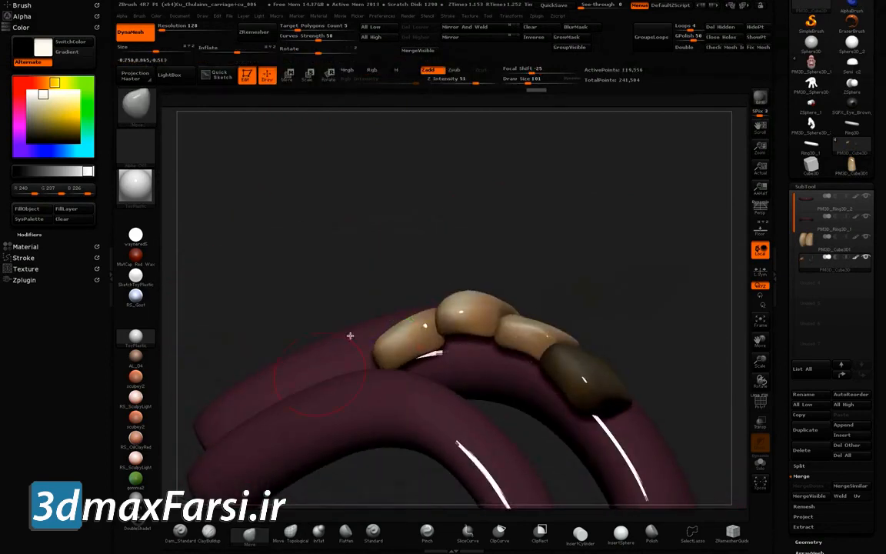
# Widen the copied tooth into a molar with the Move brush and sculpt its surface with ClayBuildup at draw size 75
pyautogui.moveTo(402, 351); pyautogui.dragTo(388, 393, button='right')
pyautogui.moveTo(358, 320); pyautogui.dragTo(380, 304)
pyautogui.moveTo(385, 311)
pyautogui.mouseDown(button='right')
pyautogui.moveTo(427, 274)
pyautogui.moveTo(404, 259)
pyautogui.moveTo(394, 196)
pyautogui.moveTo(427, 247)
pyautogui.moveTo(458, 219)
pyautogui.moveTo(482, 319)
pyautogui.mouseUp(button='right')
pyautogui.moveTo(424, 215)
pyautogui.mouseDown(button='right')
pyautogui.moveTo(417, 250)
pyautogui.moveTo(422, 202)
pyautogui.mouseUp(button='right')
pyautogui.press('b')
pyautogui.press('c')
pyautogui.press('b')
pyautogui.click(530, 82)
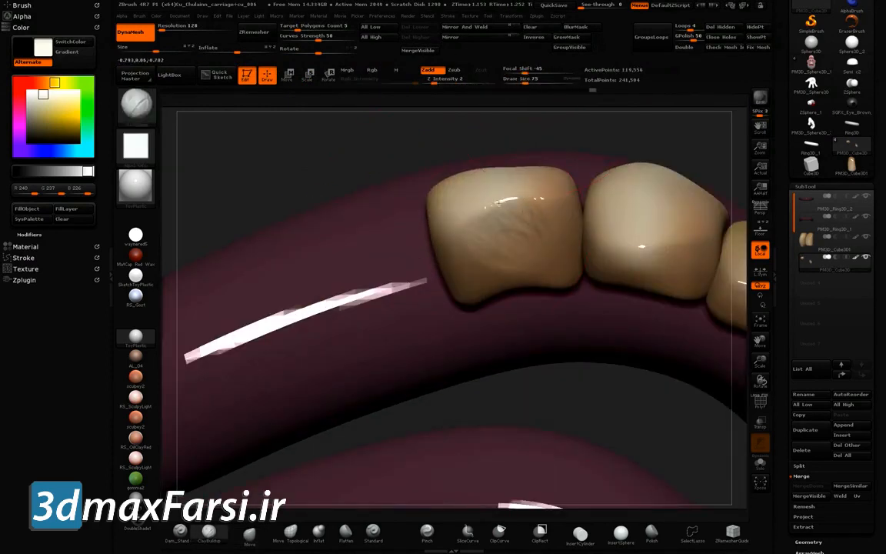
pyautogui.moveTo(506, 184)
pyautogui.keyDown('ctrl'); pyautogui.mouseDown(button='right')
pyautogui.moveTo(493, 240)
pyautogui.moveTo(568, 204)
pyautogui.moveTo(509, 202)
pyautogui.mouseUp(button='right'); pyautogui.keyUp('ctrl')
# Copy the molar along the upper gum, then scale and rotate the copy into place
pyautogui.press('w')
pyautogui.moveTo(448, 196); pyautogui.dragTo(381, 198)
pyautogui.press('r')
pyautogui.press('e')
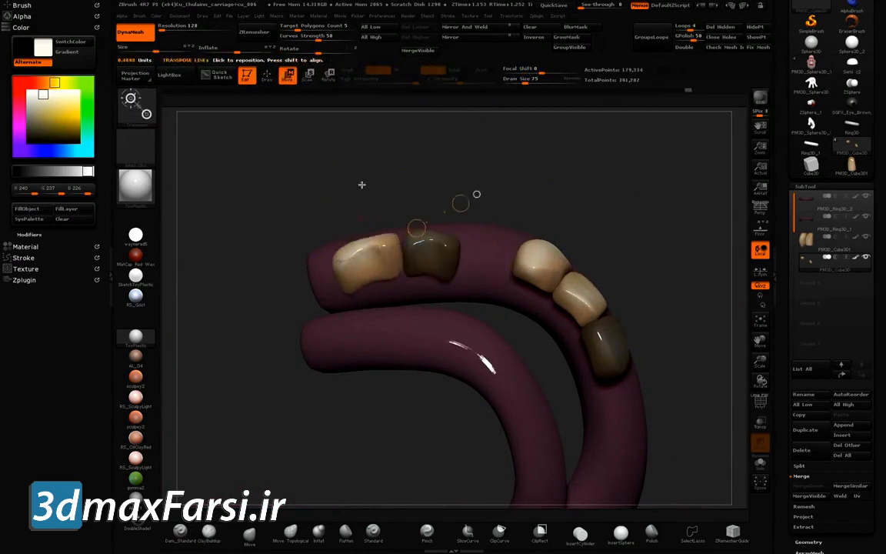
pyautogui.moveTo(361, 184); pyautogui.dragTo(260, 180, button='right')
pyautogui.press('q')
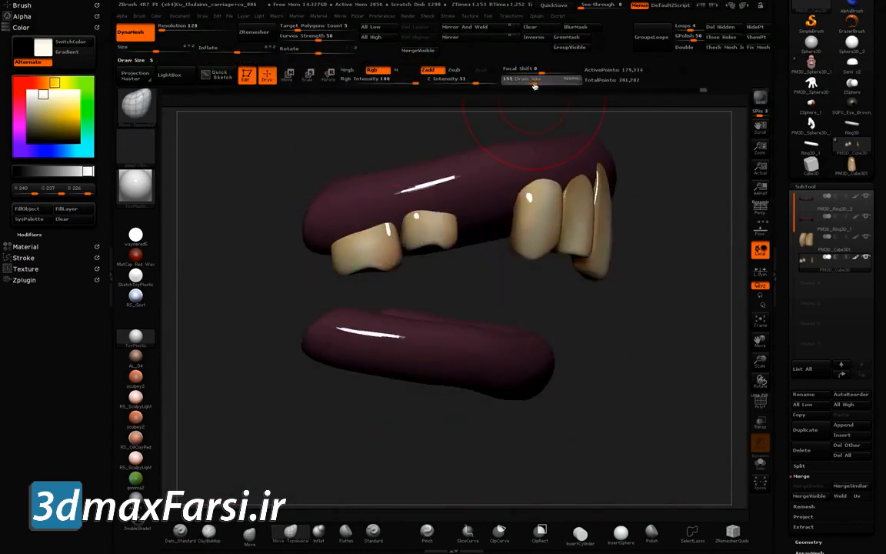
# Reshape the side teeth with the Move Topological brush at draw size 160
pyautogui.moveTo(350, 226); pyautogui.dragTo(487, 269, button='right')
pyautogui.keyDown('alt'); pyautogui.click(504, 205); pyautogui.keyUp('alt')
pyautogui.moveTo(397, 136); pyautogui.dragTo(467, 186, button='right')
# Merge the two upper tooth subtools into one and mirror the teeth to the gum's other side
pyautogui.moveTo(386, 216); pyautogui.dragTo(419, 300, button='right')
pyautogui.keyDown('ctrl'); pyautogui.moveTo(461, 253); pyautogui.dragTo(469, 175, button='right'); pyautogui.keyUp('ctrl')
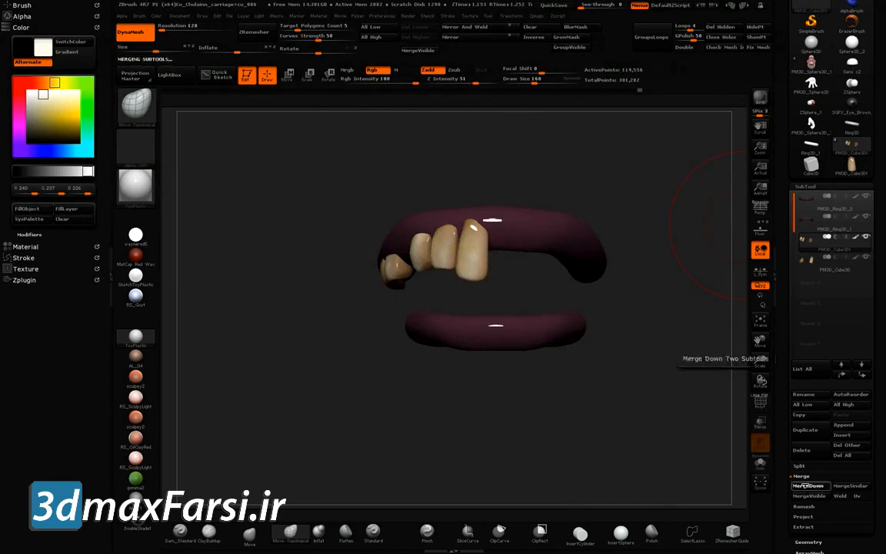
pyautogui.moveTo(367, 308)
pyautogui.mouseDown(button='right')
pyautogui.moveTo(367, 174)
pyautogui.moveTo(369, 254)
pyautogui.moveTo(311, 305)
pyautogui.moveTo(394, 210)
pyautogui.mouseUp(button='right')
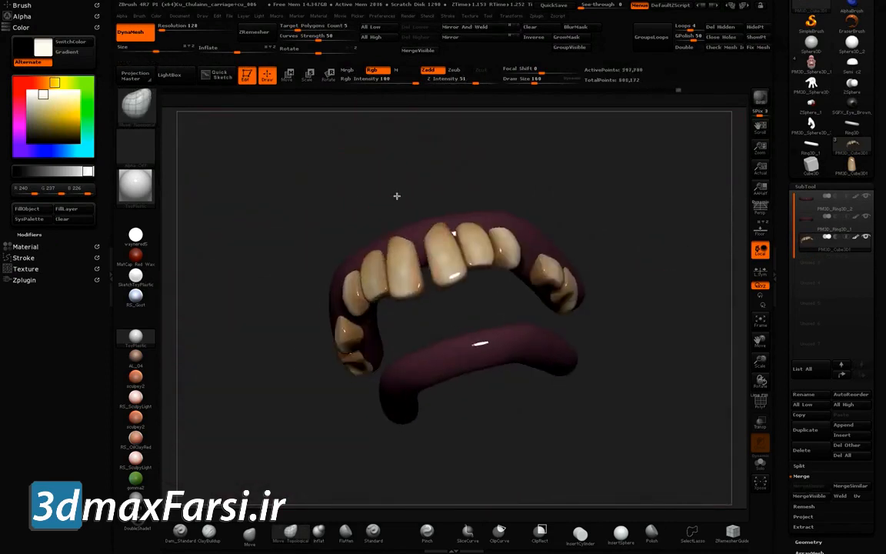
# Vary the size and alignment of individual upper teeth with the Move Topological brush for an uneven row
pyautogui.keyDown('ctrl'); pyautogui.moveTo(395, 196); pyautogui.dragTo(502, 195, button='right'); pyautogui.keyUp('ctrl')
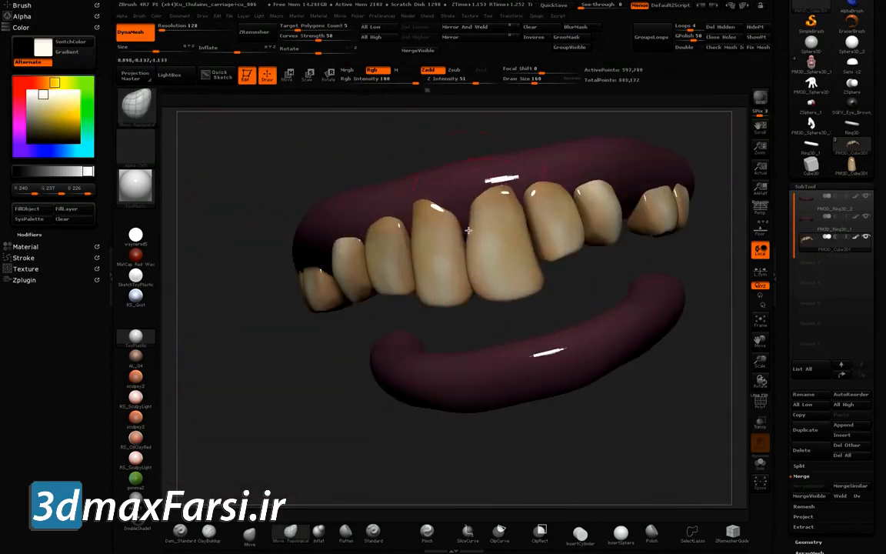
pyautogui.moveTo(688, 248); pyautogui.dragTo(615, 177, button='right')
pyautogui.moveTo(542, 199); pyautogui.dragTo(485, 192)
pyautogui.moveTo(485, 192); pyautogui.dragTo(411, 198, button='right')
pyautogui.moveTo(350, 159); pyautogui.dragTo(372, 185, button='right')
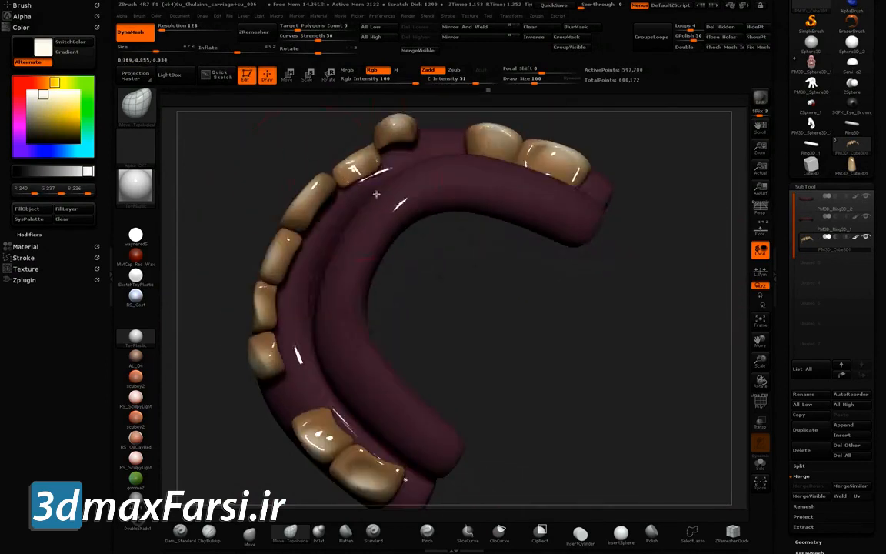
pyautogui.moveTo(324, 160); pyautogui.dragTo(426, 265, button='right')
pyautogui.moveTo(416, 225); pyautogui.dragTo(424, 174, button='right')
pyautogui.moveTo(348, 174); pyautogui.dragTo(431, 254, button='right')
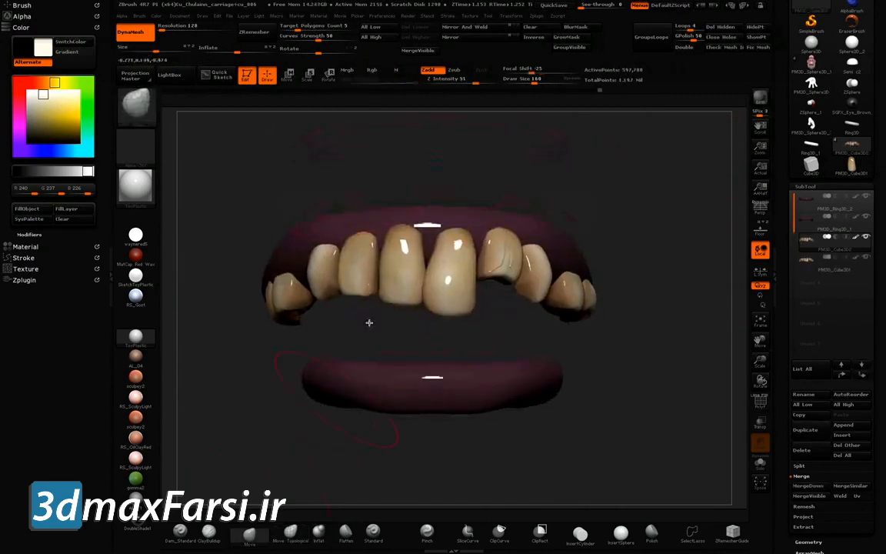
# Scale, flip and move the duplicated row of upper teeth onto the lower gum
pyautogui.press('r')
pyautogui.keyDown('ctrl'); pyautogui.moveTo(441, 147); pyautogui.dragTo(412, 329); pyautogui.keyUp('ctrl')
pyautogui.press('e')
pyautogui.press('w')
pyautogui.moveTo(615, 154); pyautogui.dragTo(382, 231)
pyautogui.press('e')
pyautogui.press('w')
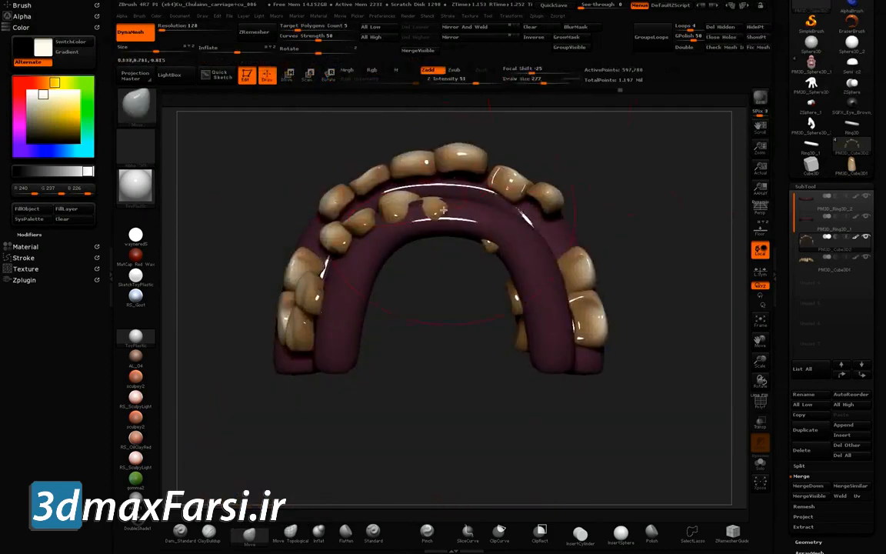
# Fit the lower teeth to the lower gum's arch using the Move brush at draw size 277 and Transpose Move
pyautogui.moveTo(418, 297); pyautogui.dragTo(406, 319)
pyautogui.press('w')
pyautogui.moveTo(421, 258)
pyautogui.mouseDown()
pyautogui.moveTo(431, 239)
pyautogui.moveTo(423, 257)
pyautogui.mouseUp()
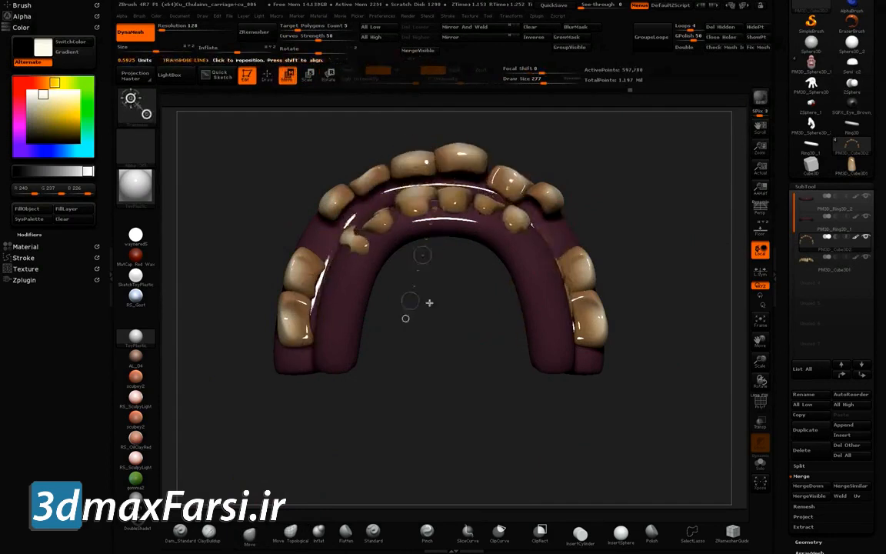
pyautogui.moveTo(429, 302); pyautogui.dragTo(252, 536)
pyautogui.click(250, 534)
pyautogui.moveTo(378, 325); pyautogui.dragTo(243, 334)
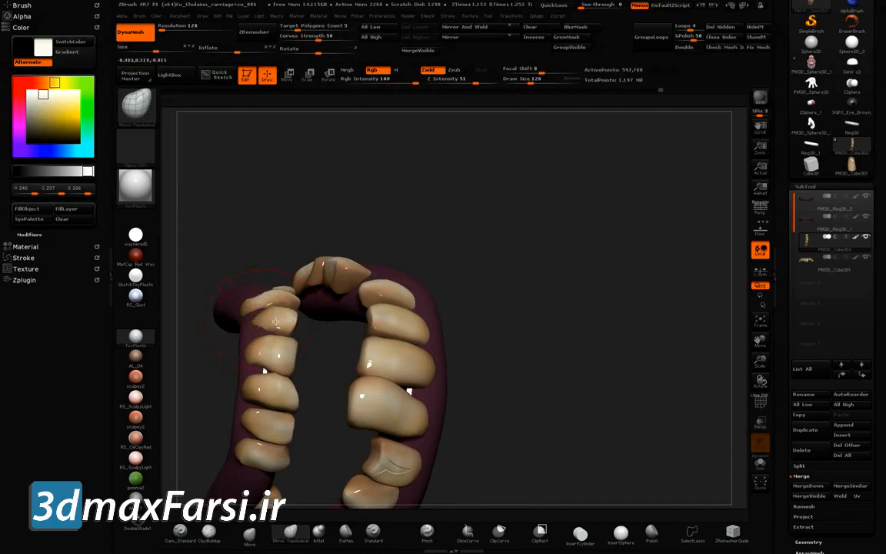
# Reshape individual teeth in the two rows with the Move Topological brush at draw size 126, smoothing their surfaces
pyautogui.moveTo(289, 384); pyautogui.dragTo(366, 226)
pyautogui.moveTo(275, 313)
pyautogui.mouseDown()
pyautogui.moveTo(238, 357)
pyautogui.moveTo(231, 346)
pyautogui.moveTo(319, 290)
pyautogui.moveTo(382, 293)
pyautogui.moveTo(362, 185)
pyautogui.moveTo(368, 201)
pyautogui.mouseUp()
pyautogui.moveTo(454, 291)
pyautogui.mouseDown()
pyautogui.moveTo(456, 278)
pyautogui.moveTo(451, 291)
pyautogui.mouseUp()
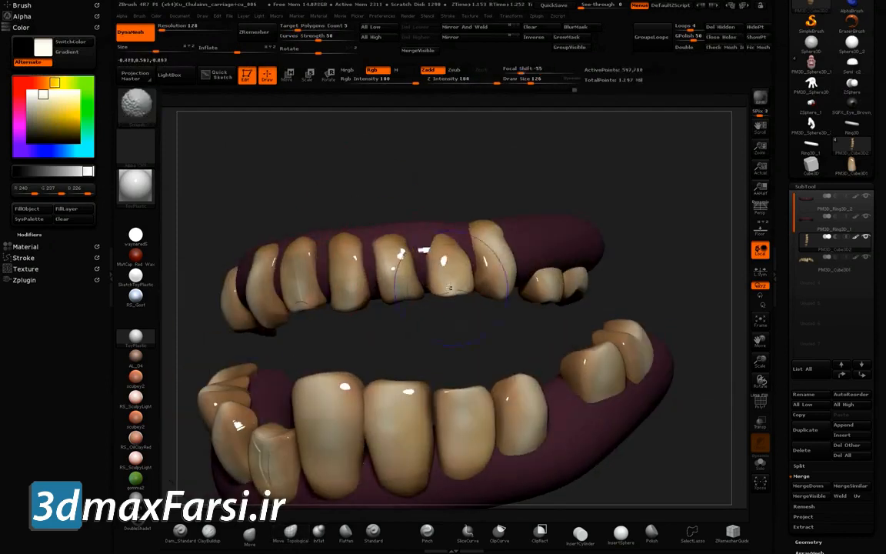
pyautogui.moveTo(615, 270); pyautogui.dragTo(430, 277)
pyautogui.keyDown('alt'); pyautogui.click(477, 322); pyautogui.keyUp('alt')
pyautogui.moveTo(431, 319); pyautogui.dragTo(425, 331)
pyautogui.moveTo(547, 354); pyautogui.dragTo(296, 310)
# Reshape the upper and lower gums around the teeth with the Move Topological brush at draw size 145
pyautogui.keyDown('alt'); pyautogui.click(298, 235); pyautogui.keyUp('alt')
pyautogui.moveTo(298, 234); pyautogui.dragTo(241, 211)
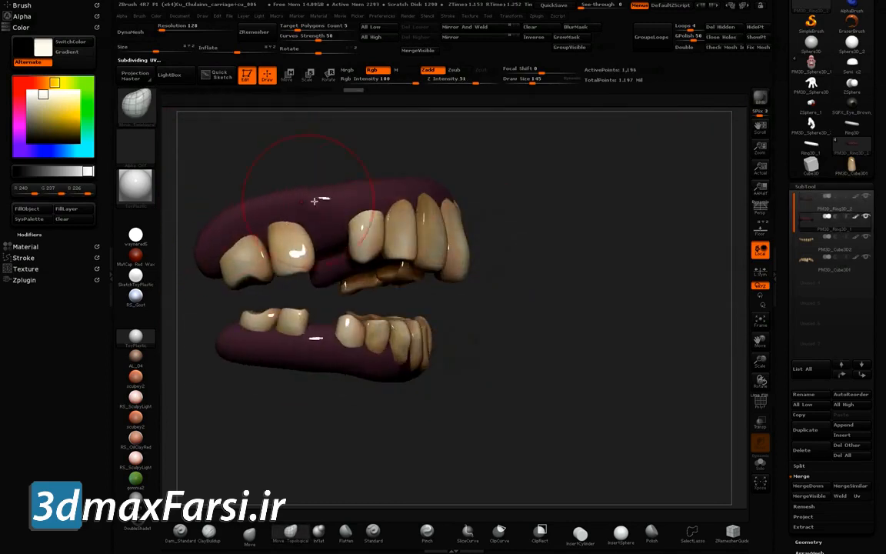
pyautogui.moveTo(359, 186); pyautogui.dragTo(496, 180)
pyautogui.moveTo(493, 260); pyautogui.dragTo(499, 210)
pyautogui.click(819, 205)
pyautogui.moveTo(662, 208); pyautogui.dragTo(619, 206)
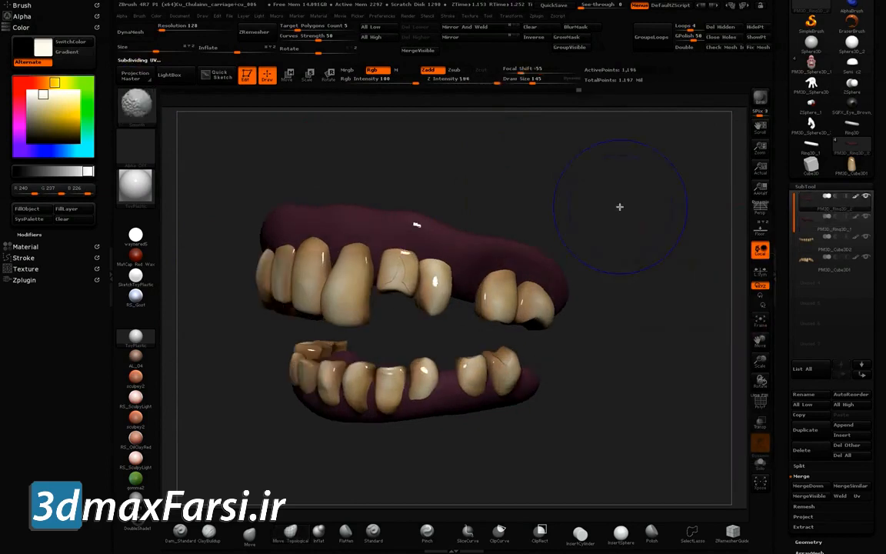
# Show the polygroup wireframe and reorder the subtools so each gum sits directly above its matching teeth
pyautogui.hotkey('shift', 'f')
pyautogui.click(861, 374)
pyautogui.click(861, 374)
pyautogui.click(861, 374)
pyautogui.click(824, 240)
pyautogui.click(842, 374)
pyautogui.click(826, 239)
pyautogui.click(824, 258)
pyautogui.click(823, 244)
# Merge the lower gum with the lower teeth and the upper gum with the upper teeth
pyautogui.click(809, 485)
pyautogui.click(814, 207)
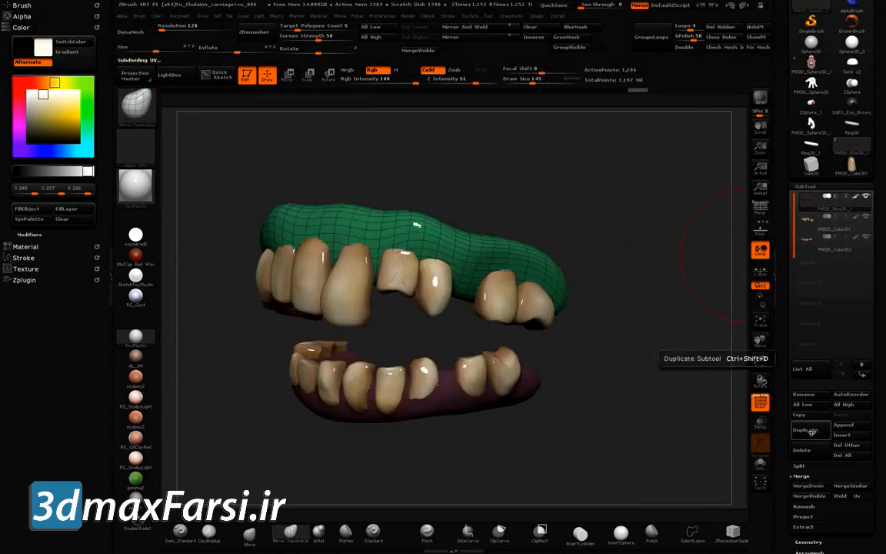
pyautogui.click(808, 486)
# Clone the upper gum and teeth as a separate tool, delete them from the original and select the lower set's tool
pyautogui.moveTo(670, 185); pyautogui.dragTo(704, 156)
pyautogui.moveTo(782, 18); pyautogui.dragTo(783, 154)
pyautogui.click(802, 71)
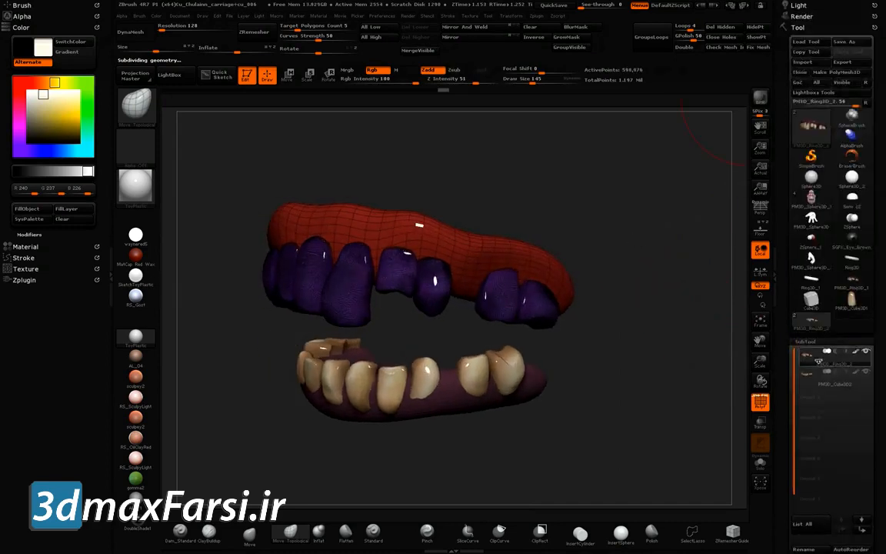
pyautogui.moveTo(786, 541); pyautogui.dragTo(786, 368)
pyautogui.click(802, 431)
pyautogui.click(711, 450)
pyautogui.click(851, 107)
pyautogui.click(814, 145)
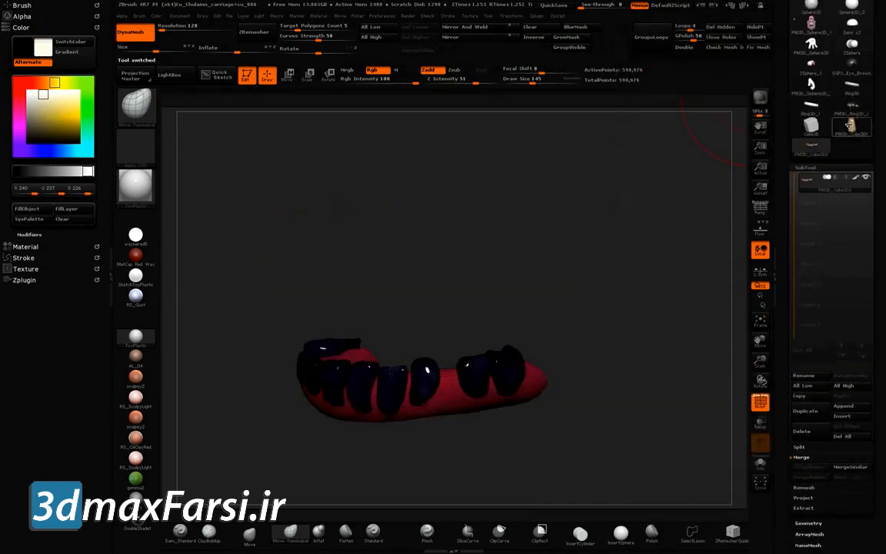
# Try the RS_SculpyLight, SketchToyPlastic and sculpey3 materials on the character's head
pyautogui.click(136, 397)
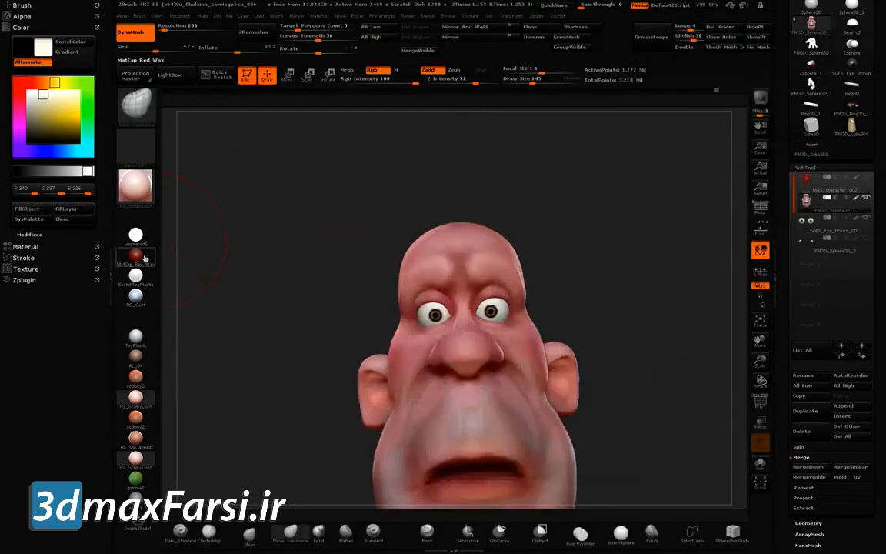
pyautogui.click(25, 247)
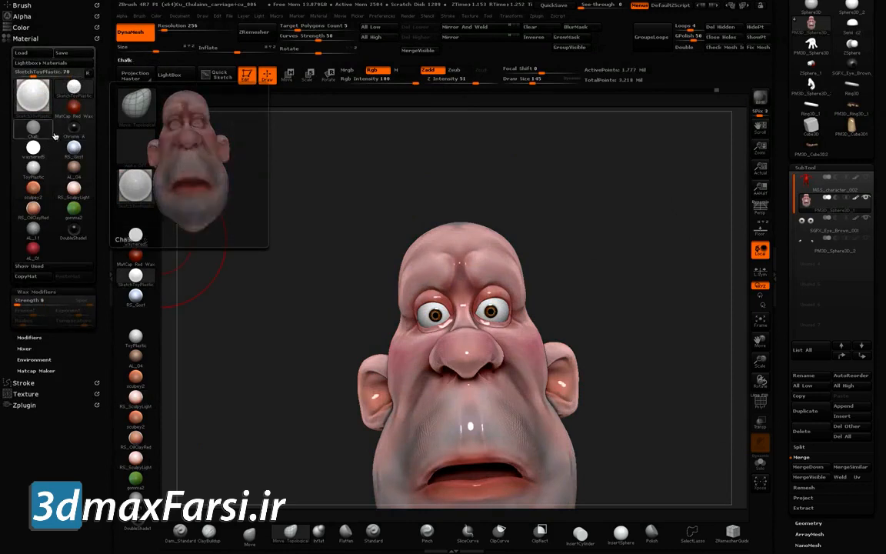
pyautogui.click(34, 99)
pyautogui.click(36, 99)
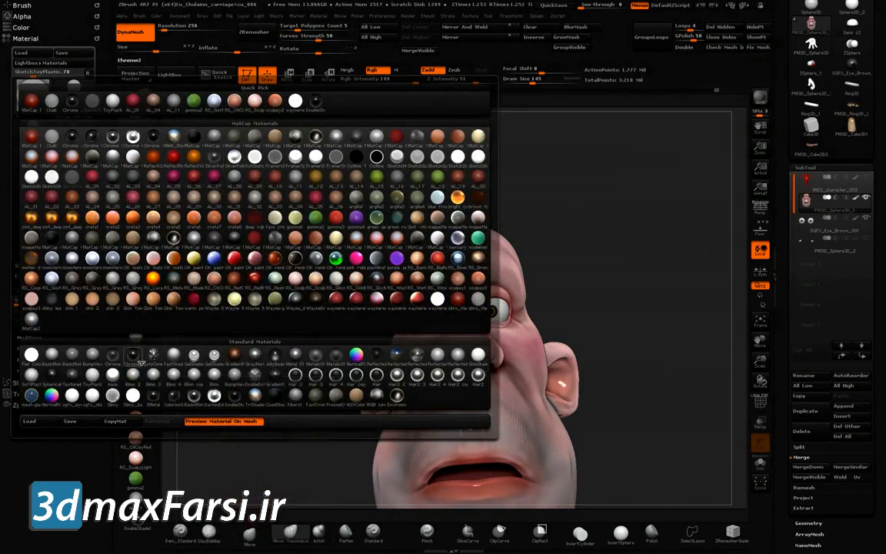
pyautogui.click(307, 308)
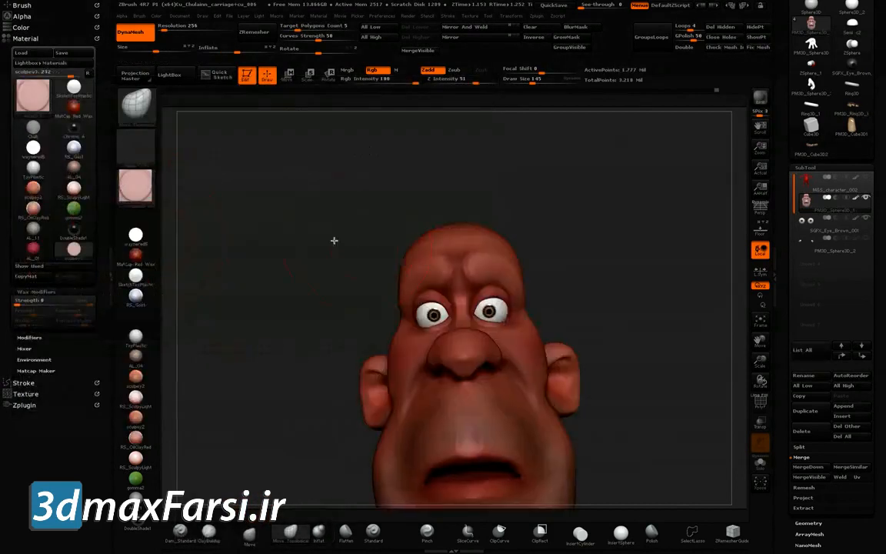
pyautogui.moveTo(278, 243); pyautogui.dragTo(350, 224)
# Assign the SkinShade4 standard material to the character's head
pyautogui.click(136, 186)
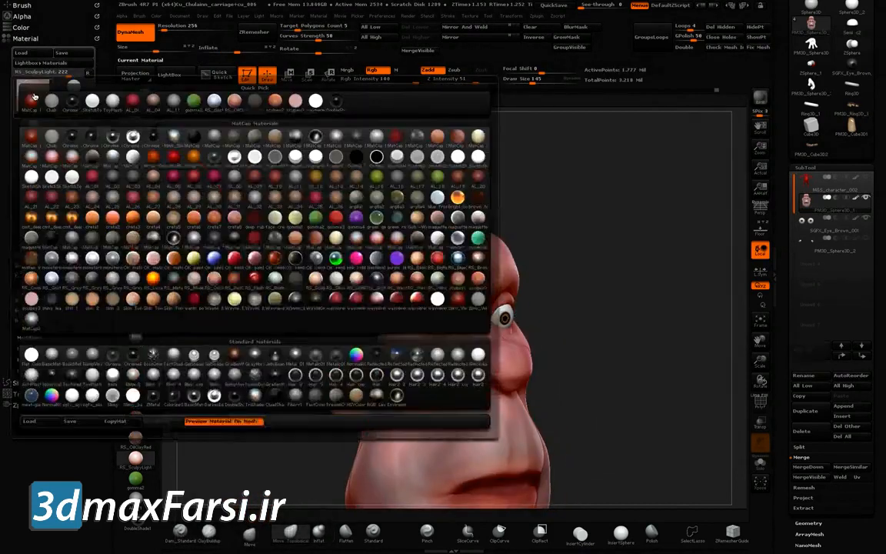
pyautogui.click(105, 390)
pyautogui.moveTo(362, 289); pyautogui.dragTo(269, 258)
# Set the skin material's Ambient to 18, Diffuse to 63 and Specular to 21
pyautogui.click(29, 358)
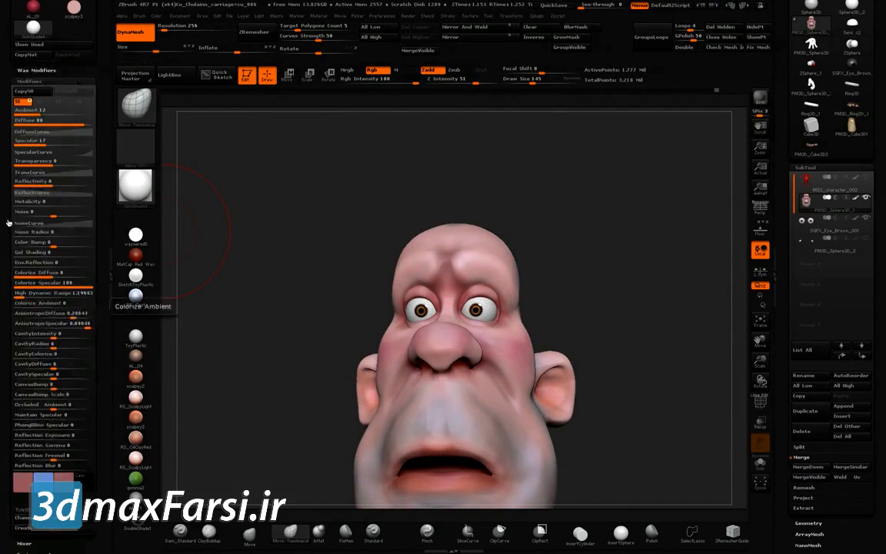
pyautogui.click(36, 70)
pyautogui.moveTo(20, 83); pyautogui.dragTo(64, 83)
pyautogui.moveTo(239, 223); pyautogui.dragTo(416, 323)
pyautogui.click(60, 101)
pyautogui.click(30, 117)
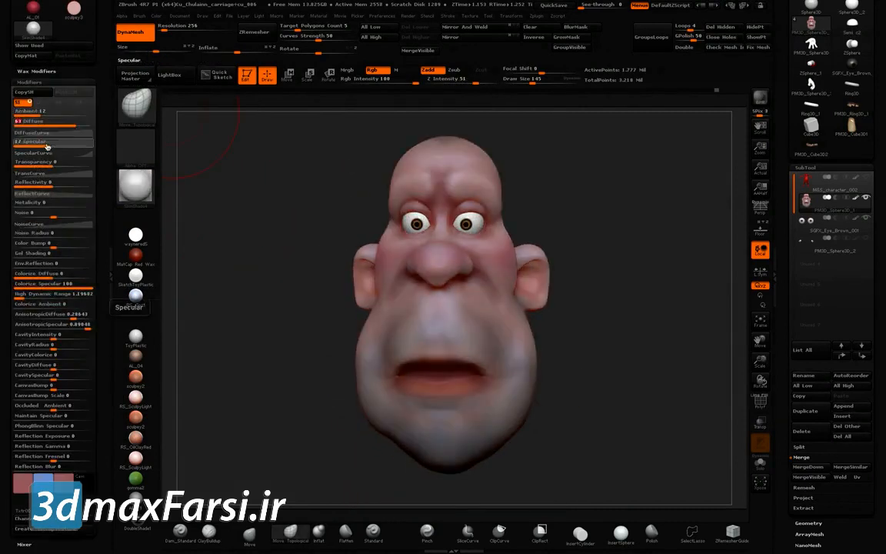
pyautogui.moveTo(230, 231); pyautogui.dragTo(279, 225)
# Append the upper and lower gum-and-teeth tools to the character as subtools
pyautogui.click(846, 407)
pyautogui.click(681, 433)
pyautogui.click(846, 408)
pyautogui.click(604, 432)
# Scale the two gum-and-teeth sets down and move the upper one into the head's mouth
pyautogui.click(762, 464)
pyautogui.keyDown('alt'); pyautogui.moveTo(596, 339); pyautogui.dragTo(336, 180); pyautogui.keyUp('alt')
pyautogui.press('w')
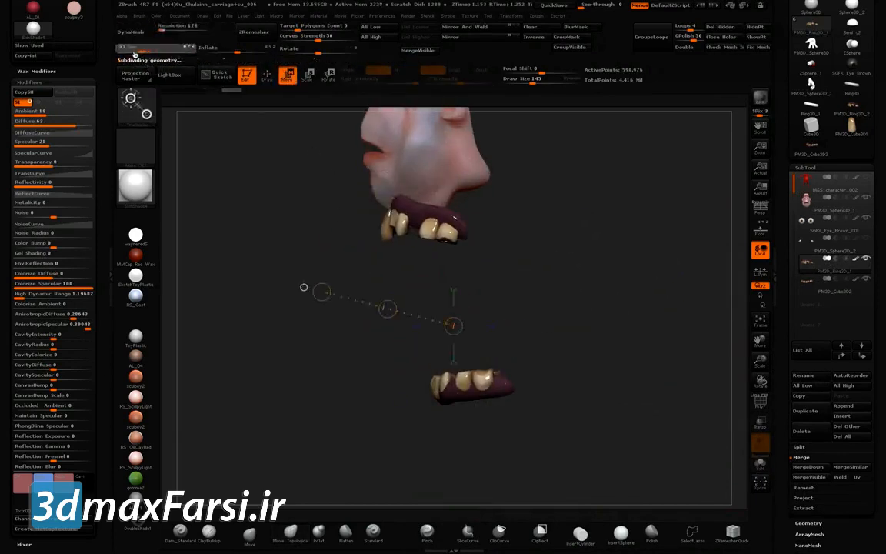
pyautogui.press('r')
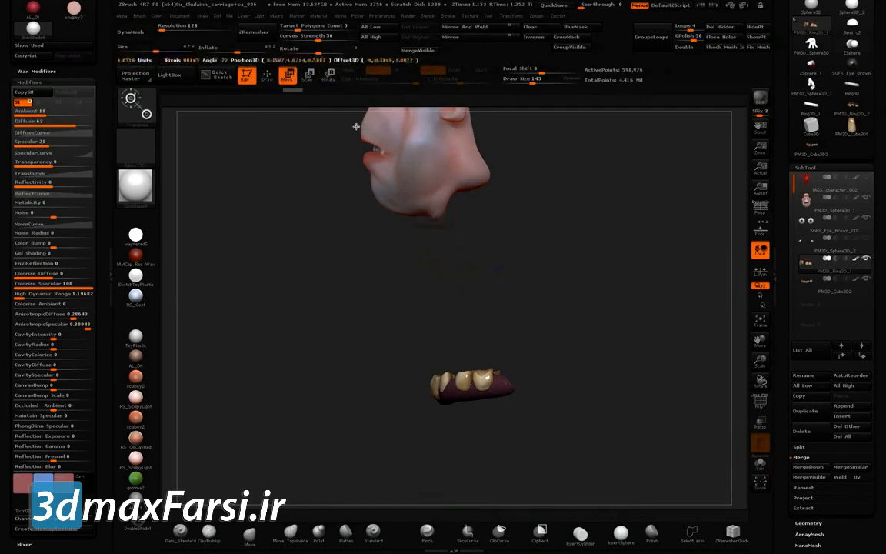
pyautogui.moveTo(375, 242); pyautogui.dragTo(461, 265)
pyautogui.moveTo(471, 377); pyautogui.dragTo(548, 440)
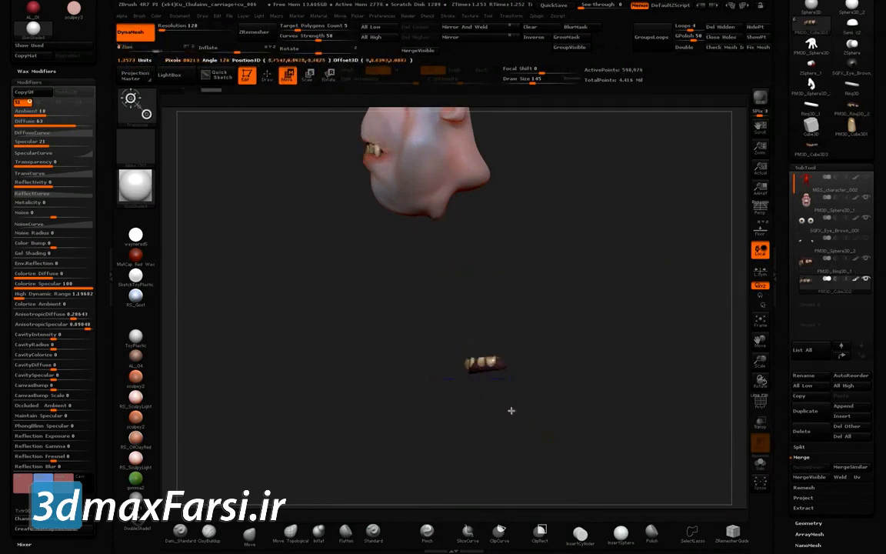
# Position the lower gum and teeth behind the lower lip, using ghost transparency to see inside the head
pyautogui.click(760, 422)
pyautogui.press('f')
pyautogui.keyDown('ctrl'); pyautogui.moveTo(341, 185); pyautogui.dragTo(340, 146, button='right'); pyautogui.keyUp('ctrl')
pyautogui.moveTo(459, 318); pyautogui.dragTo(295, 264)
pyautogui.hotkey('ctrl', 'z')
pyautogui.hotkey('ctrl', 'z')
pyautogui.moveTo(375, 199); pyautogui.dragTo(455, 192, button='right')
pyautogui.click(815, 281)
pyautogui.moveTo(711, 352); pyautogui.dragTo(616, 342, button='right')
pyautogui.moveTo(525, 298); pyautogui.dragTo(352, 305)
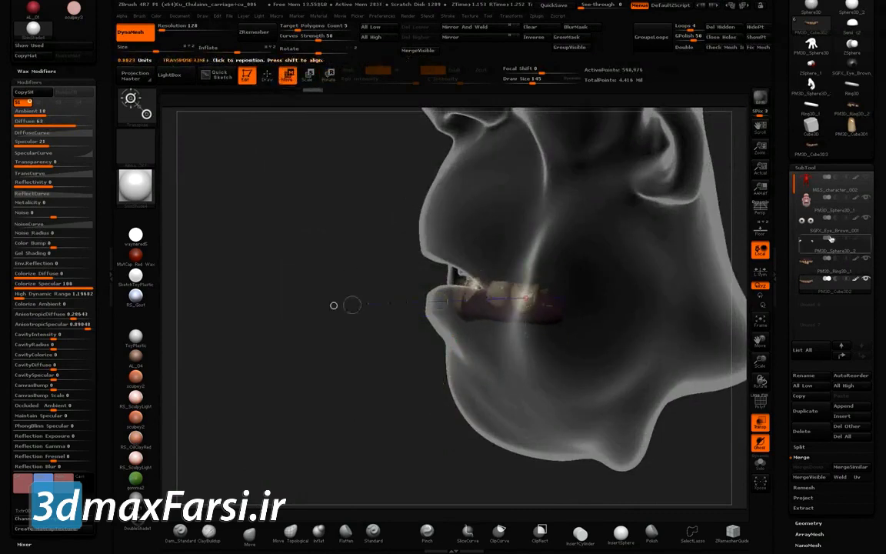
pyautogui.click(758, 422)
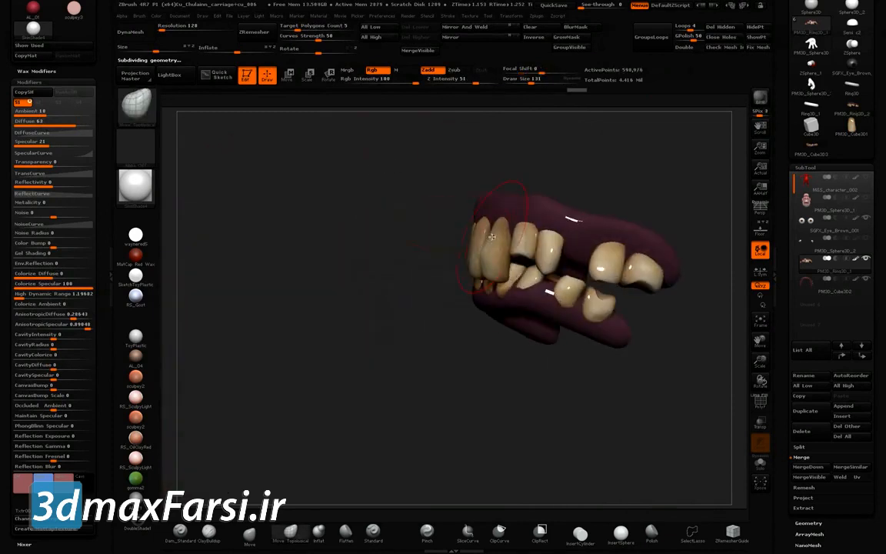
# Adjust the shape of the upper gum and teeth with the Move brush at draw size 131
pyautogui.click(250, 532)
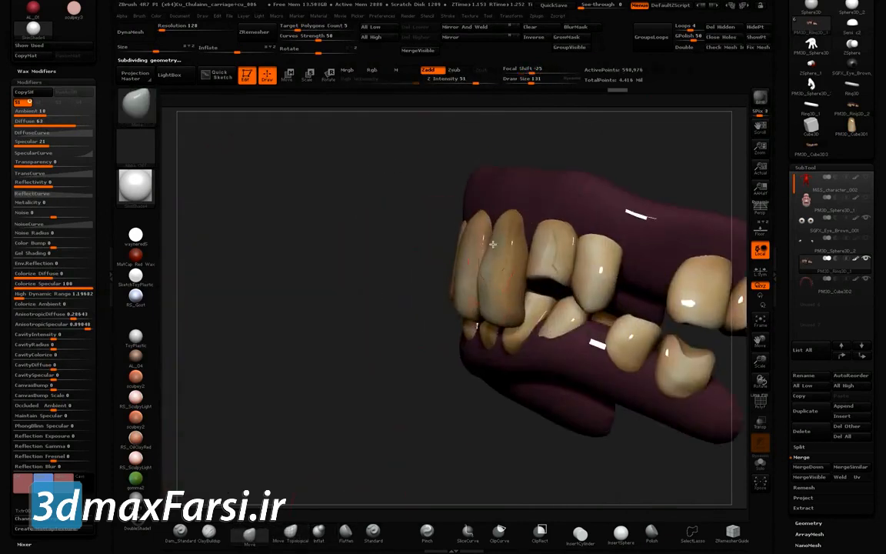
pyautogui.moveTo(391, 211); pyautogui.dragTo(497, 217)
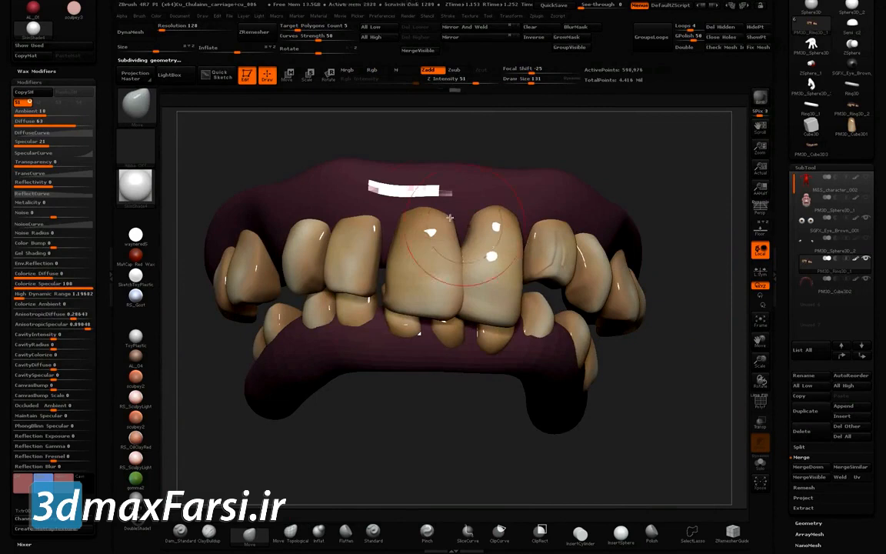
pyautogui.keyDown('ctrl'); pyautogui.moveTo(358, 211); pyautogui.dragTo(329, 177, button='right'); pyautogui.keyUp('ctrl')
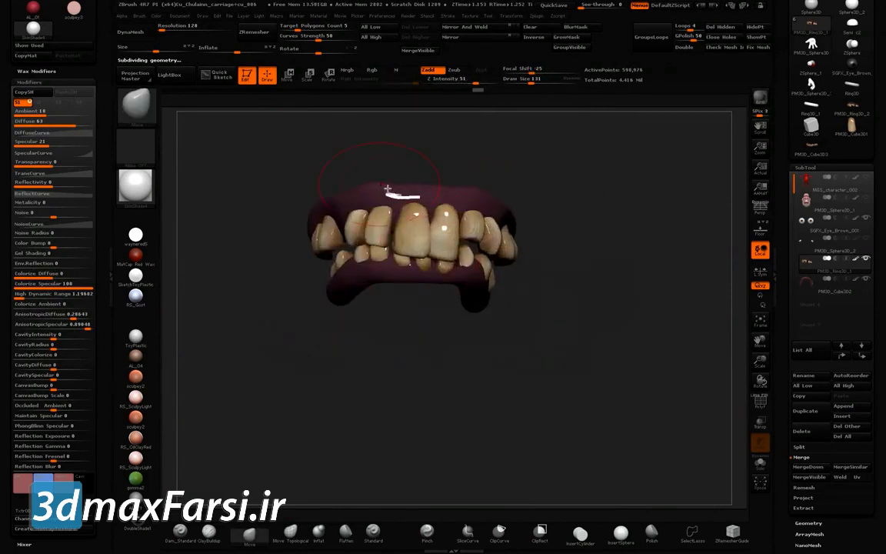
pyautogui.moveTo(459, 237); pyautogui.dragTo(437, 204, button='right')
pyautogui.moveTo(502, 92); pyautogui.dragTo(528, 95)
pyautogui.moveTo(401, 222); pyautogui.dragTo(327, 223, button='right')
# Select the head subtool and add a layer named SMILE, with the Move brush active
pyautogui.click(820, 202)
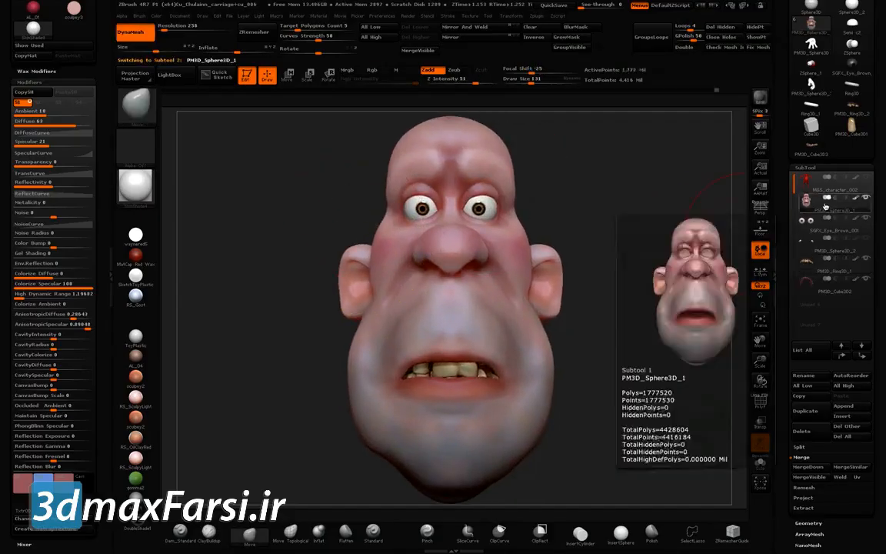
pyautogui.moveTo(826, 206); pyautogui.dragTo(821, 188)
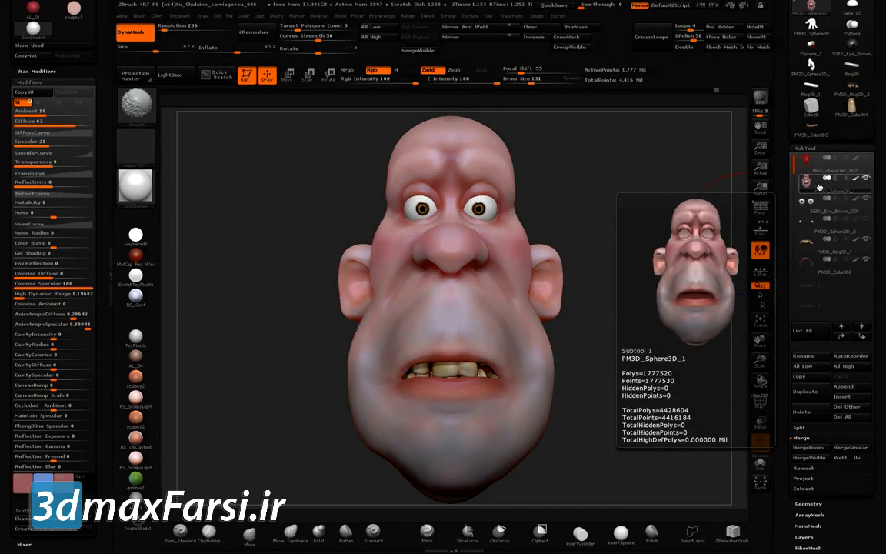
pyautogui.click(289, 532)
pyautogui.click(806, 149)
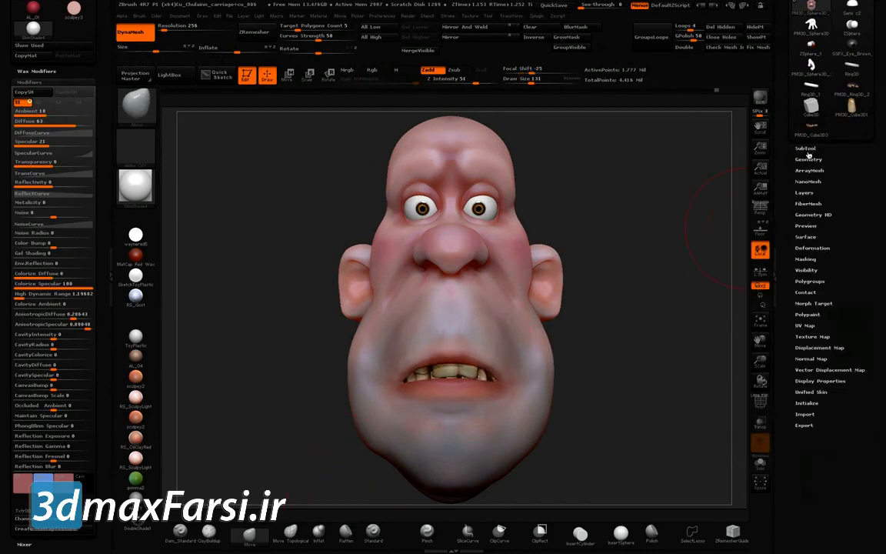
pyautogui.click(805, 193)
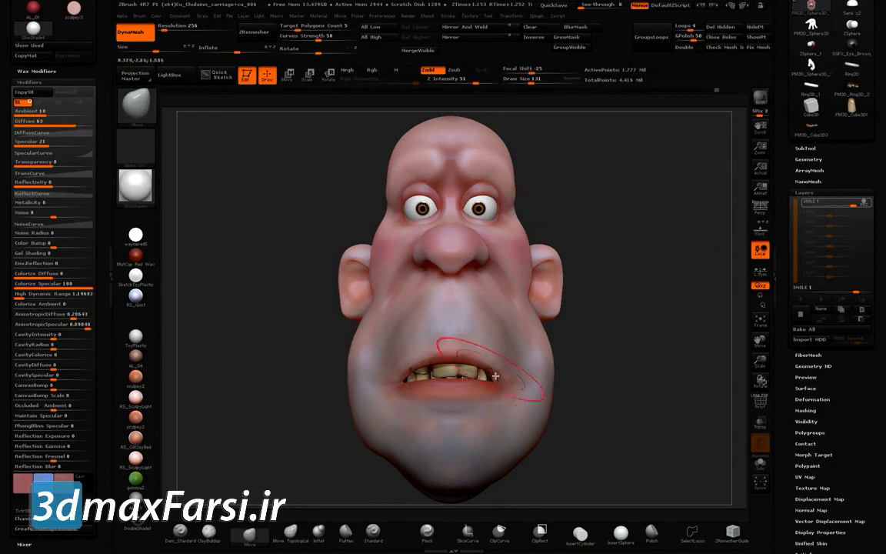
# Pull the mouth corners outward and upward into a smile with the Move brush, using draw size 105
pyautogui.moveTo(663, 375); pyautogui.dragTo(538, 370)
pyautogui.moveTo(362, 323); pyautogui.dragTo(523, 323)
pyautogui.moveTo(315, 336)
pyautogui.mouseDown()
pyautogui.moveTo(350, 336)
pyautogui.moveTo(416, 362)
pyautogui.mouseUp()
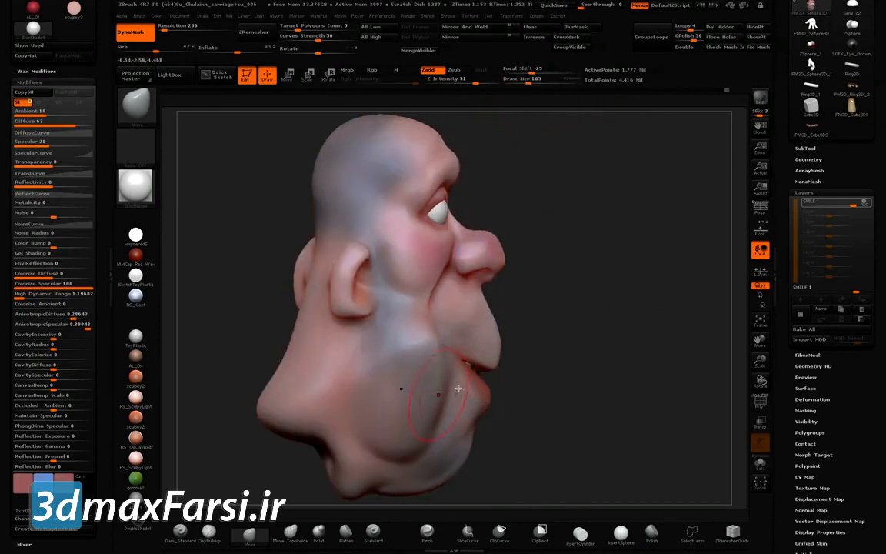
pyautogui.moveTo(556, 346); pyautogui.dragTo(464, 273)
pyautogui.moveTo(419, 176)
pyautogui.mouseDown()
pyautogui.moveTo(469, 296)
pyautogui.moveTo(500, 341)
pyautogui.mouseUp()
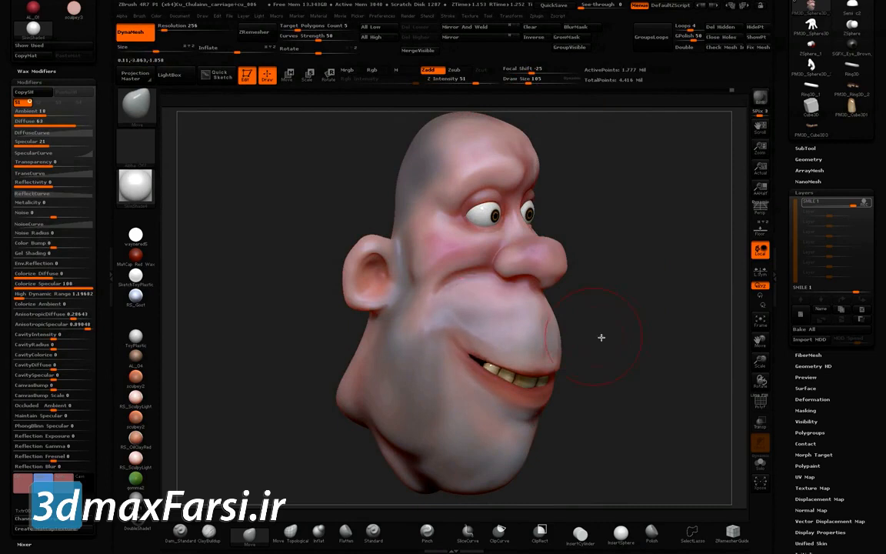
pyautogui.moveTo(654, 308); pyautogui.dragTo(564, 274)
# Refine the smiling mouth corners and cheeks with the Move brush at focal shift 0, reducing the draw size to 60
pyautogui.moveTo(644, 148)
pyautogui.keyDown('alt'); pyautogui.mouseDown()
pyautogui.moveTo(541, 118)
pyautogui.moveTo(477, 119)
pyautogui.mouseUp(); pyautogui.keyUp('alt')
pyautogui.click(541, 71)
pyautogui.moveTo(528, 82); pyautogui.dragTo(535, 83)
pyautogui.moveTo(440, 340); pyautogui.dragTo(463, 333)
pyautogui.moveTo(539, 316); pyautogui.dragTo(478, 307, button='right')
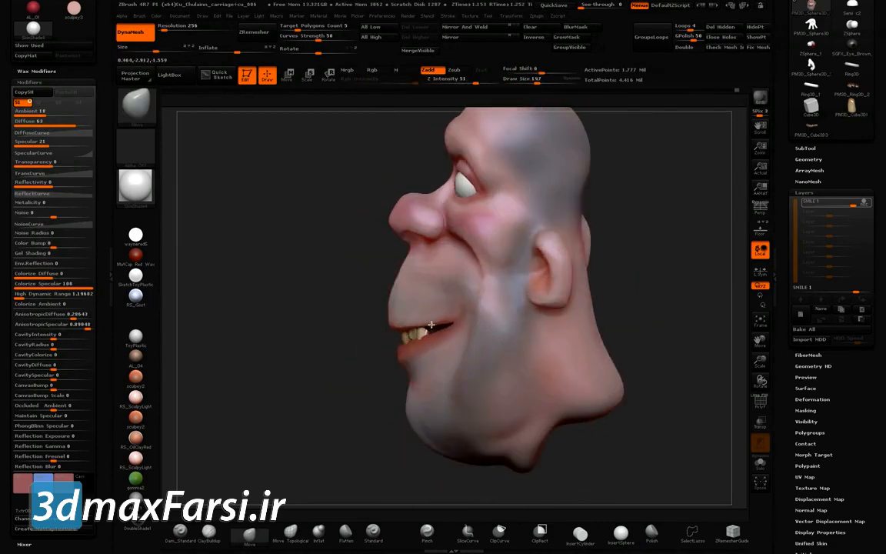
pyautogui.moveTo(357, 298); pyautogui.dragTo(418, 347)
pyautogui.moveTo(498, 255); pyautogui.dragTo(502, 251)
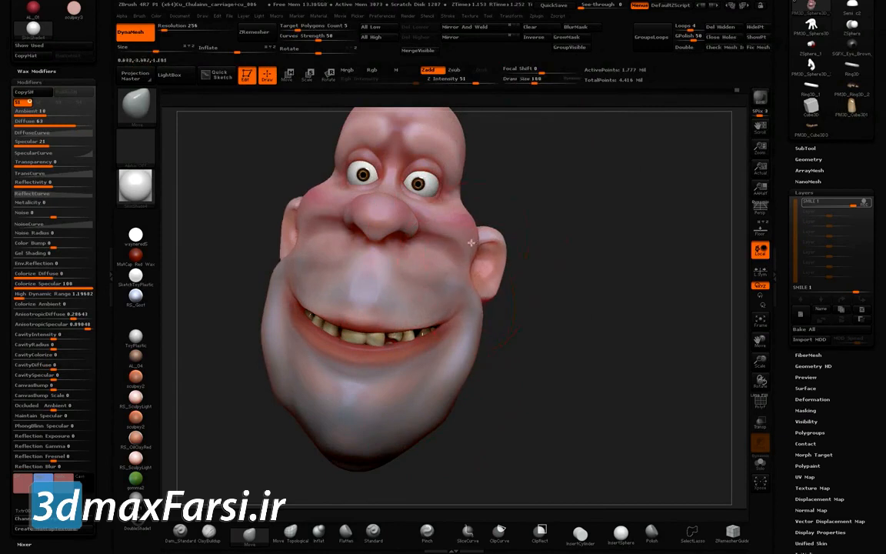
pyautogui.moveTo(350, 362); pyautogui.dragTo(404, 358, button='right')
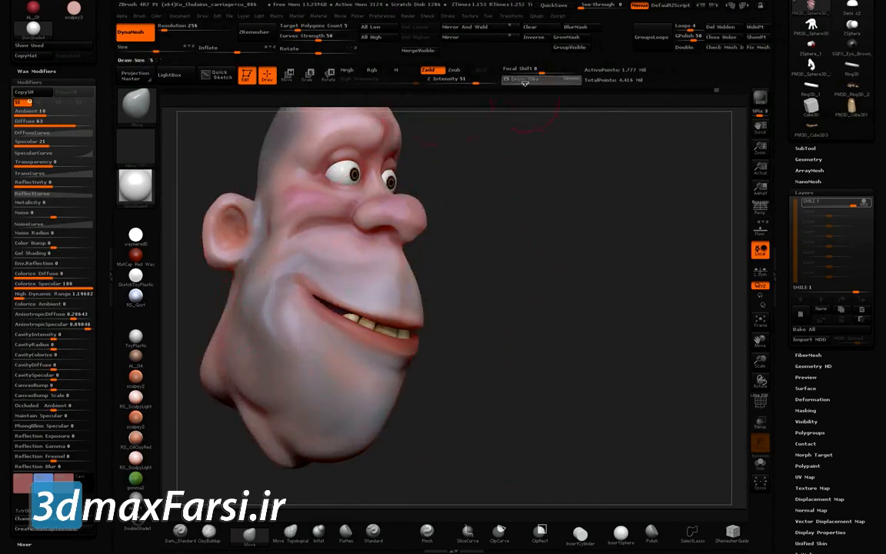
pyautogui.moveTo(473, 309); pyautogui.dragTo(442, 307)
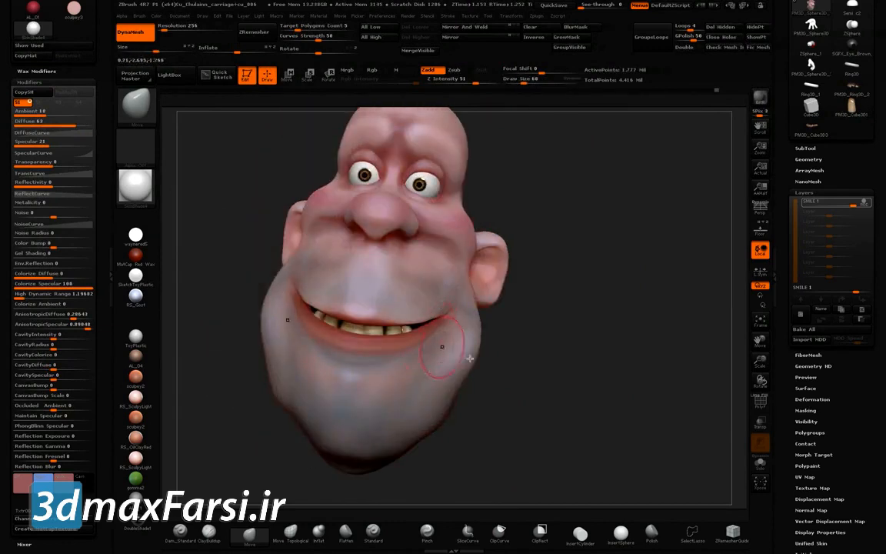
# Set the SMILE layer's intensity to 0 and add a new layer named LIPS BACK
pyautogui.moveTo(865, 204); pyautogui.dragTo(766, 197)
pyautogui.click(801, 316)
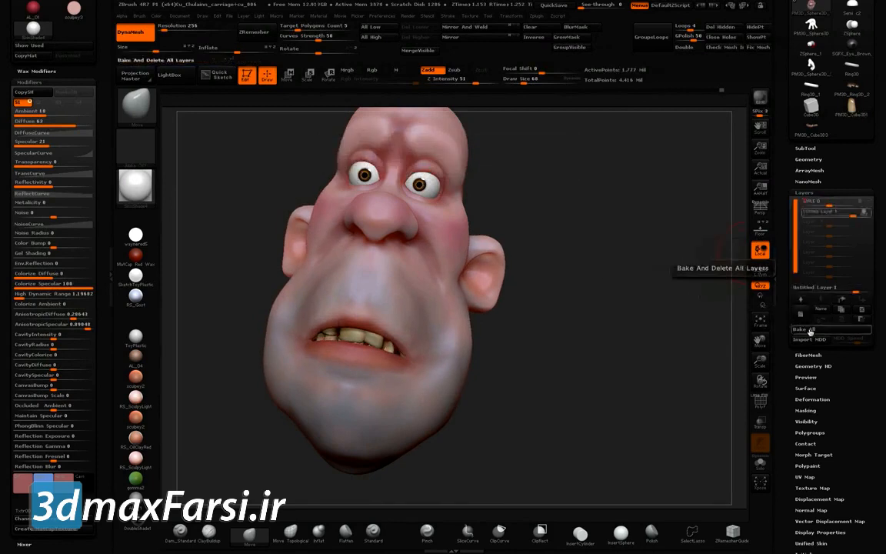
pyautogui.moveTo(275, 167)
pyautogui.mouseDown()
pyautogui.moveTo(307, 202)
pyautogui.moveTo(460, 313)
pyautogui.mouseUp()
# Mask the lower lip and chin to protect them while moving the upper lip
pyautogui.keyDown('ctrl'); pyautogui.moveTo(459, 312); pyautogui.dragTo(528, 335, button='right'); pyautogui.keyUp('ctrl')
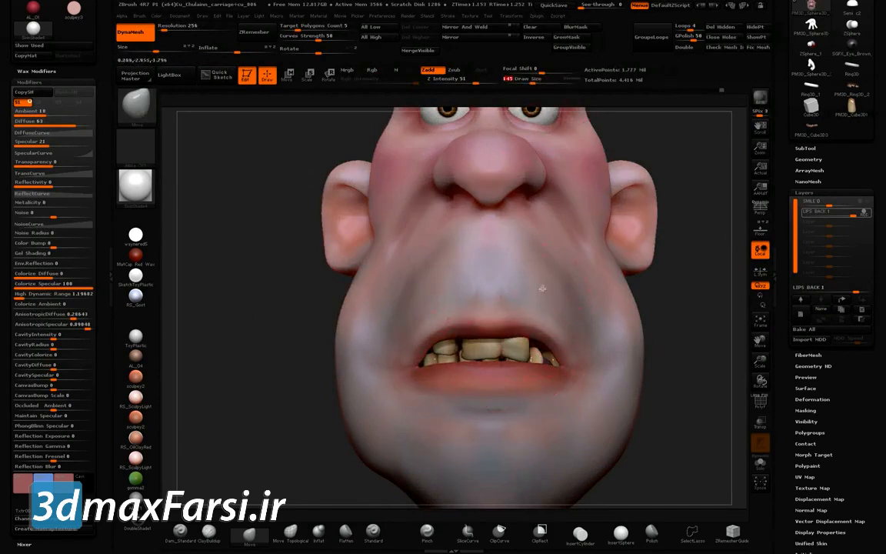
pyautogui.moveTo(543, 288); pyautogui.dragTo(531, 273)
pyautogui.moveTo(679, 421)
pyautogui.keyDown('ctrl'); pyautogui.mouseDown()
pyautogui.moveTo(599, 382)
pyautogui.moveTo(277, 374)
pyautogui.mouseUp(); pyautogui.keyUp('ctrl')
pyautogui.keyDown('ctrl'); pyautogui.click(136, 108); pyautogui.keyUp('ctrl')
pyautogui.keyDown('ctrl'); pyautogui.click(312, 154); pyautogui.keyUp('ctrl')
pyautogui.moveTo(691, 451)
pyautogui.keyDown('ctrl'); pyautogui.mouseDown()
pyautogui.moveTo(689, 398)
pyautogui.moveTo(505, 363)
pyautogui.moveTo(635, 391)
pyautogui.mouseUp(); pyautogui.keyUp('ctrl')
# Pull the upper lip upward with the Move brush to expose the upper gum and teeth
pyautogui.press(']')
pyautogui.moveTo(534, 322)
pyautogui.mouseDown()
pyautogui.moveTo(542, 310)
pyautogui.moveTo(534, 307)
pyautogui.mouseUp()
pyautogui.moveTo(534, 307); pyautogui.dragTo(654, 300, button='right')
pyautogui.press('[')
pyautogui.moveTo(454, 331); pyautogui.dragTo(427, 301)
pyautogui.moveTo(677, 302); pyautogui.dragTo(560, 294, button='right')
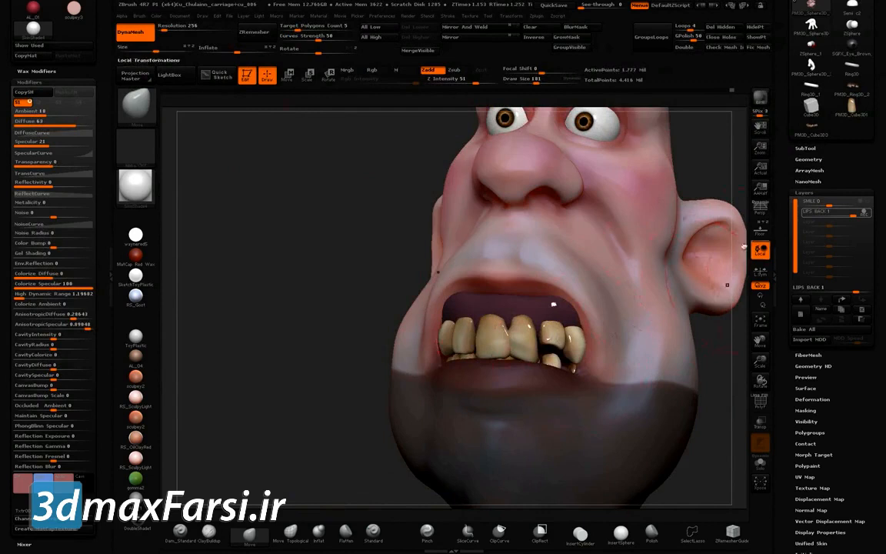
# Clear the lower-face mask and pull the lower lip down with a larger Move brush to expose the lower teeth
pyautogui.keyDown('ctrl'); pyautogui.moveTo(744, 247); pyautogui.dragTo(723, 339); pyautogui.keyUp('ctrl')
pyautogui.keyDown('ctrl'); pyautogui.moveTo(506, 304); pyautogui.dragTo(654, 323, button='right'); pyautogui.keyUp('ctrl')
pyautogui.press(']')
pyautogui.moveTo(520, 347); pyautogui.dragTo(516, 355)
pyautogui.moveTo(570, 375)
pyautogui.mouseDown(button='right')
pyautogui.moveTo(433, 293)
pyautogui.moveTo(362, 300)
pyautogui.mouseUp(button='right')
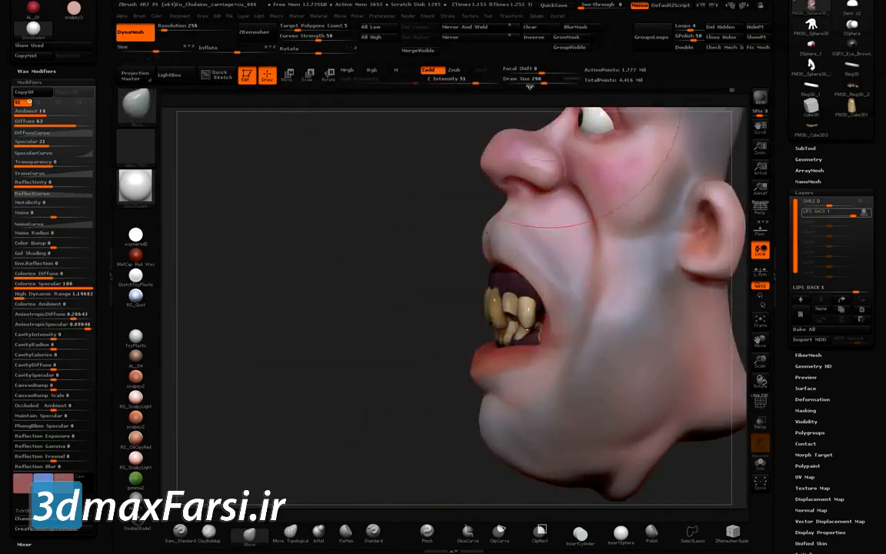
# Refine the retracted lips, mouth corners and cheeks around the teeth with a smaller Move brush
pyautogui.press('[')
pyautogui.moveTo(554, 326); pyautogui.dragTo(522, 268, button='right')
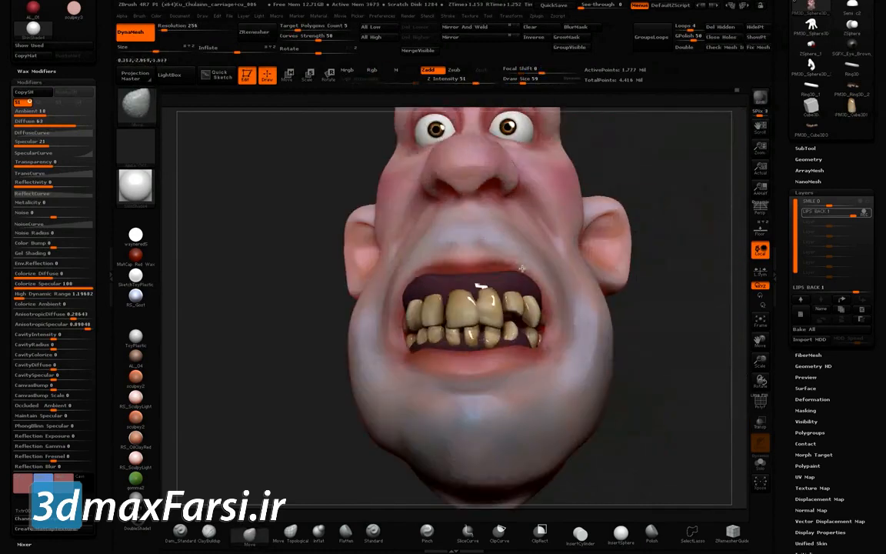
pyautogui.moveTo(539, 330)
pyautogui.mouseDown(button='right')
pyautogui.moveTo(598, 384)
pyautogui.moveTo(467, 265)
pyautogui.moveTo(560, 259)
pyautogui.moveTo(539, 273)
pyautogui.mouseUp(button='right')
pyautogui.moveTo(539, 273)
pyautogui.mouseDown(button='right')
pyautogui.moveTo(498, 286)
pyautogui.moveTo(526, 369)
pyautogui.moveTo(562, 362)
pyautogui.mouseUp(button='right')
pyautogui.moveTo(550, 306)
pyautogui.mouseDown()
pyautogui.moveTo(575, 297)
pyautogui.moveTo(596, 218)
pyautogui.mouseUp()
pyautogui.moveTo(432, 190); pyautogui.dragTo(472, 189, button='right')
pyautogui.moveTo(383, 185)
pyautogui.mouseDown(button='right')
pyautogui.moveTo(500, 231)
pyautogui.moveTo(469, 324)
pyautogui.moveTo(463, 261)
pyautogui.moveTo(533, 372)
pyautogui.moveTo(356, 318)
pyautogui.moveTo(385, 346)
pyautogui.mouseUp(button='right')
pyautogui.moveTo(254, 384); pyautogui.dragTo(370, 445, button='right')
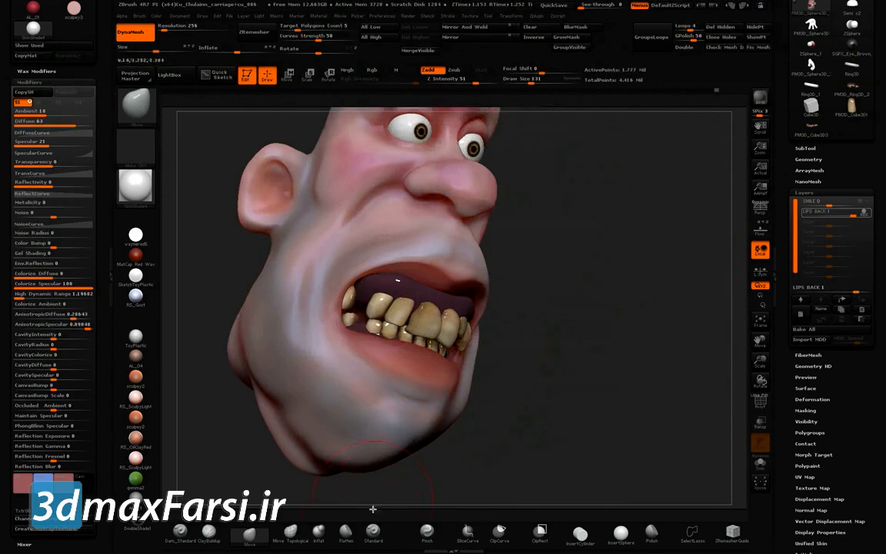
# Fill out the lips with the Inflat brush and adjust the open mouth's shape with the Move brush
pyautogui.click(319, 534)
pyautogui.moveTo(537, 340); pyautogui.dragTo(431, 331, button='right')
pyautogui.moveTo(430, 331)
pyautogui.keyDown('ctrl'); pyautogui.mouseDown(button='right')
pyautogui.moveTo(392, 251)
pyautogui.moveTo(645, 260)
pyautogui.mouseUp(button='right'); pyautogui.keyUp('ctrl')
pyautogui.click(249, 536)
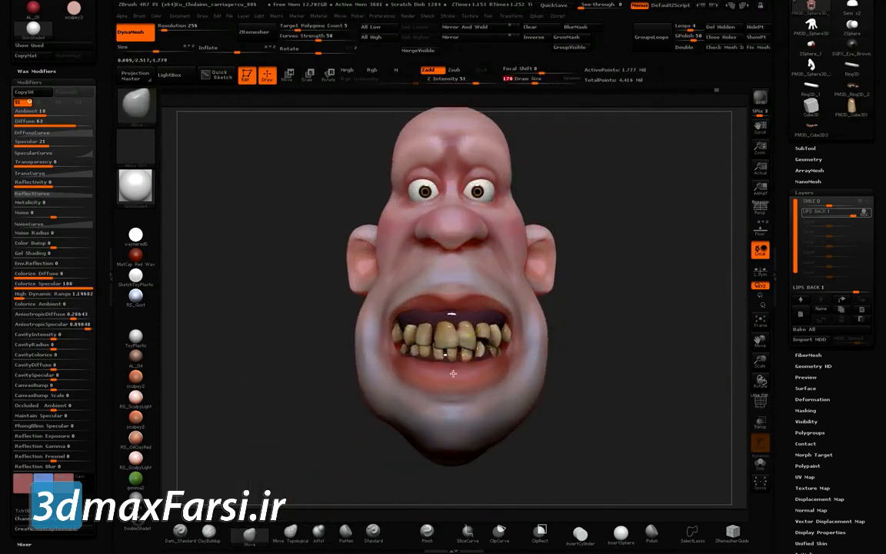
pyautogui.moveTo(453, 369); pyautogui.dragTo(505, 316, button='right')
pyautogui.moveTo(452, 224); pyautogui.dragTo(488, 318, button='right')
pyautogui.moveTo(545, 352); pyautogui.dragTo(319, 273, button='right')
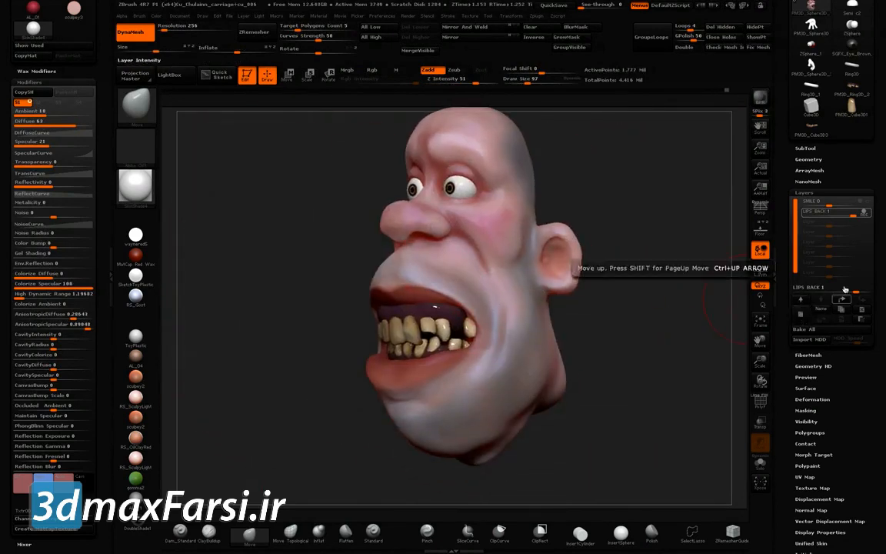
# Set the LIPS BACK layer's intensity to 0 and add a new layer named OOOOOOh
pyautogui.moveTo(854, 215); pyautogui.dragTo(829, 206)
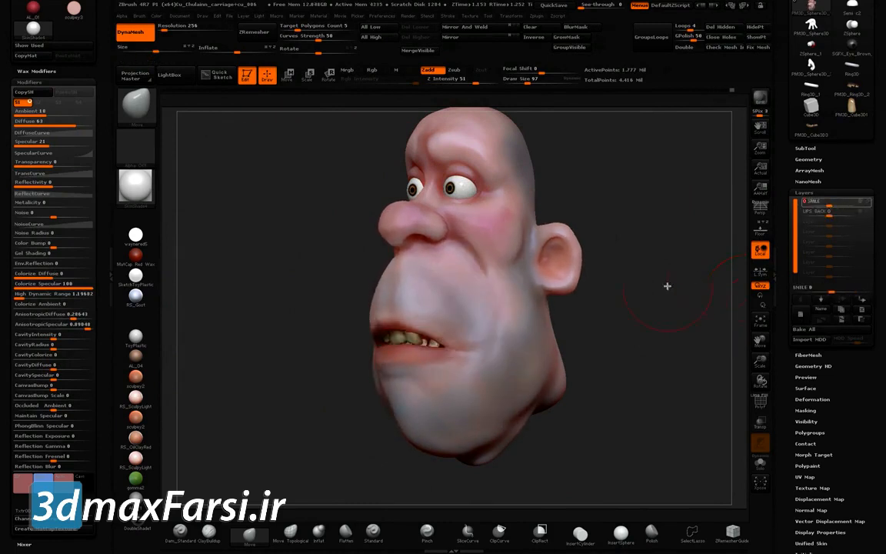
pyautogui.moveTo(668, 287); pyautogui.dragTo(776, 278)
pyautogui.click(801, 314)
pyautogui.write('OOOOOOO')
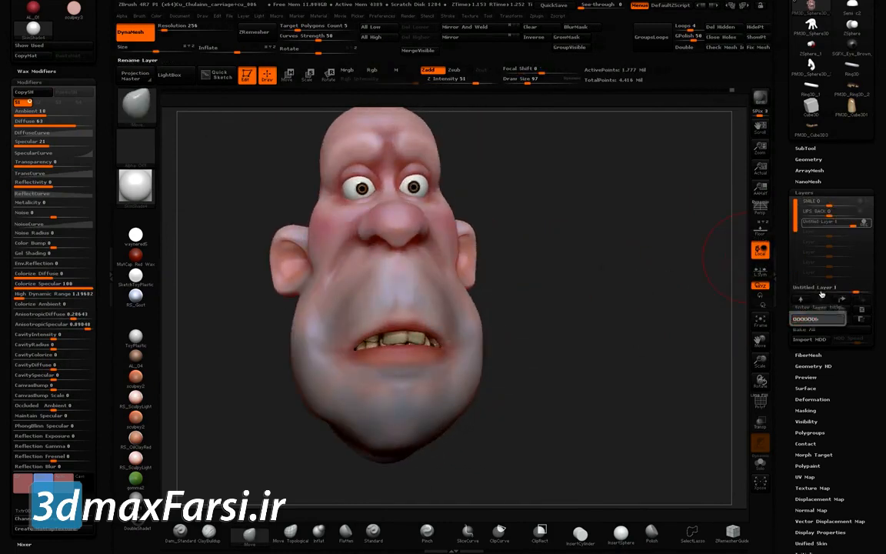
# Push the lips and mouth corners inward into a narrow pucker with a smaller Move brush
pyautogui.moveTo(549, 227); pyautogui.dragTo(540, 312)
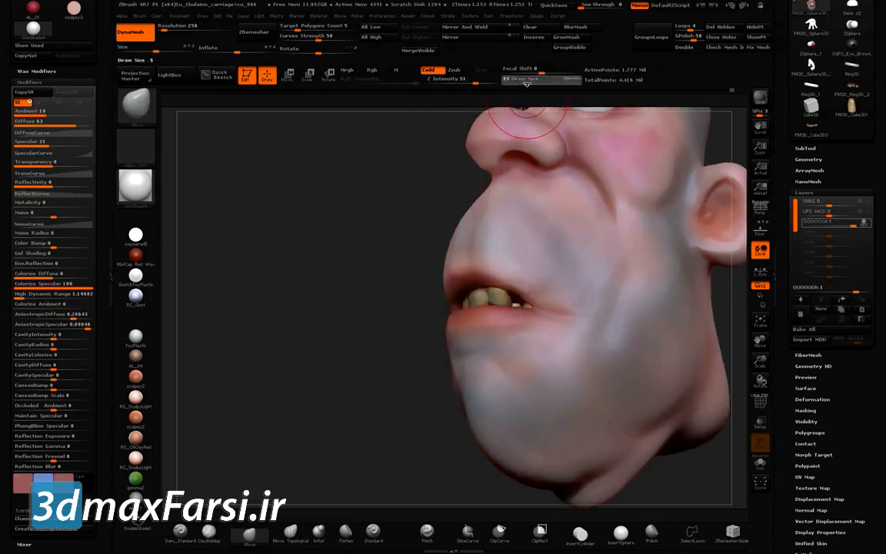
pyautogui.moveTo(408, 209); pyautogui.dragTo(399, 243)
pyautogui.moveTo(493, 228)
pyautogui.mouseDown(button='right')
pyautogui.moveTo(422, 283)
pyautogui.moveTo(361, 292)
pyautogui.moveTo(365, 258)
pyautogui.mouseUp(button='right')
pyautogui.moveTo(410, 283); pyautogui.dragTo(346, 253)
pyautogui.moveTo(346, 254)
pyautogui.mouseDown(button='right')
pyautogui.moveTo(329, 263)
pyautogui.moveTo(416, 266)
pyautogui.moveTo(350, 258)
pyautogui.mouseUp(button='right')
# Tighten the puckered lips with the Pinch and Move brushes and smooth the mouth's centre
pyautogui.click(428, 533)
pyautogui.moveTo(254, 261)
pyautogui.mouseDown(button='right')
pyautogui.moveTo(299, 214)
pyautogui.moveTo(514, 315)
pyautogui.moveTo(446, 291)
pyautogui.mouseUp(button='right')
pyautogui.click(249, 537)
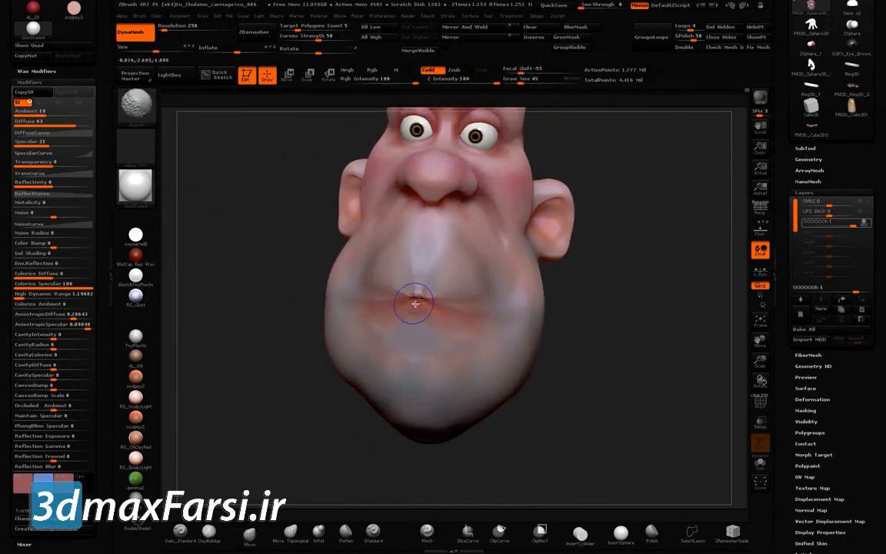
pyautogui.keyDown('shift'); pyautogui.moveTo(415, 303); pyautogui.dragTo(439, 259); pyautogui.keyUp('shift')
pyautogui.moveTo(435, 294); pyautogui.dragTo(496, 260, button='right')
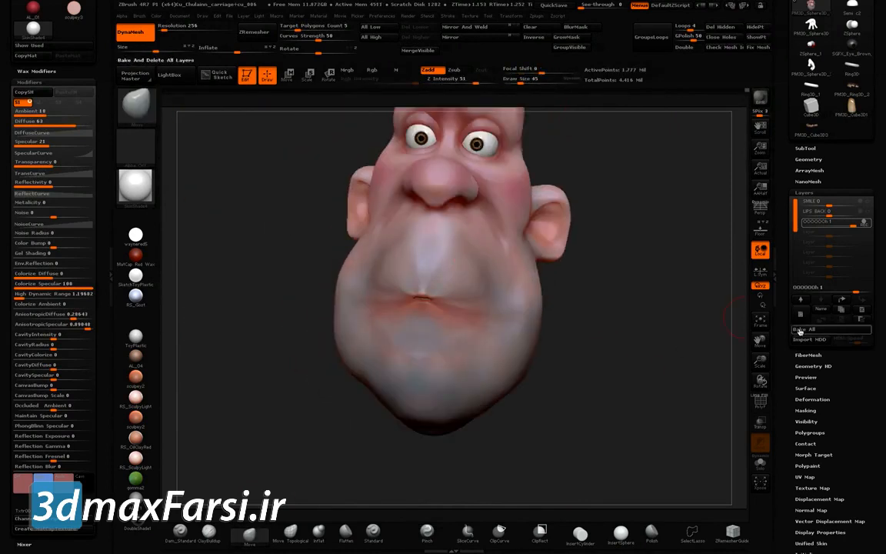
# Set the OOOOOOh layer's intensity to 0 and add a new layer named SULK
pyautogui.moveTo(817, 230); pyautogui.dragTo(803, 206)
pyautogui.keyDown('ctrl'); pyautogui.moveTo(677, 293); pyautogui.dragTo(575, 291, button='right'); pyautogui.keyUp('ctrl')
pyautogui.moveTo(352, 229); pyautogui.dragTo(736, 324, button='right')
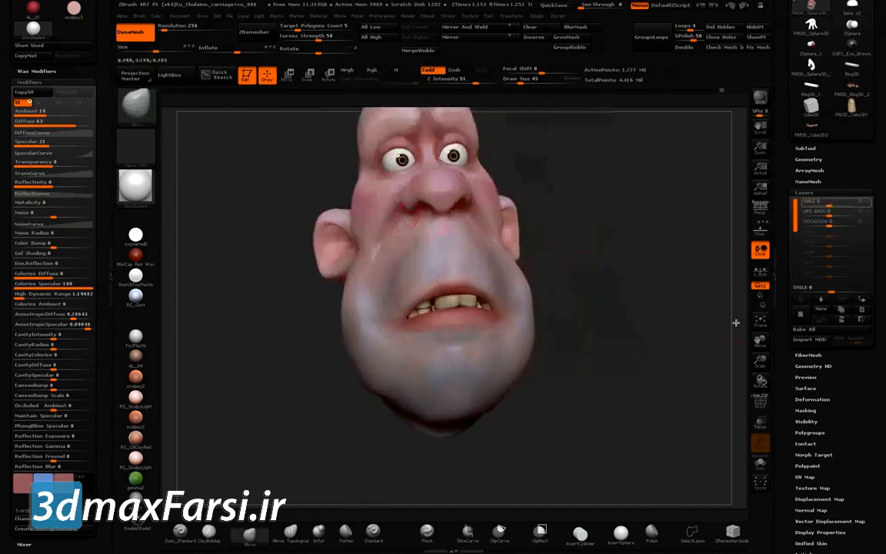
pyautogui.click(801, 314)
pyautogui.click(821, 309)
pyautogui.write('SULK 1')
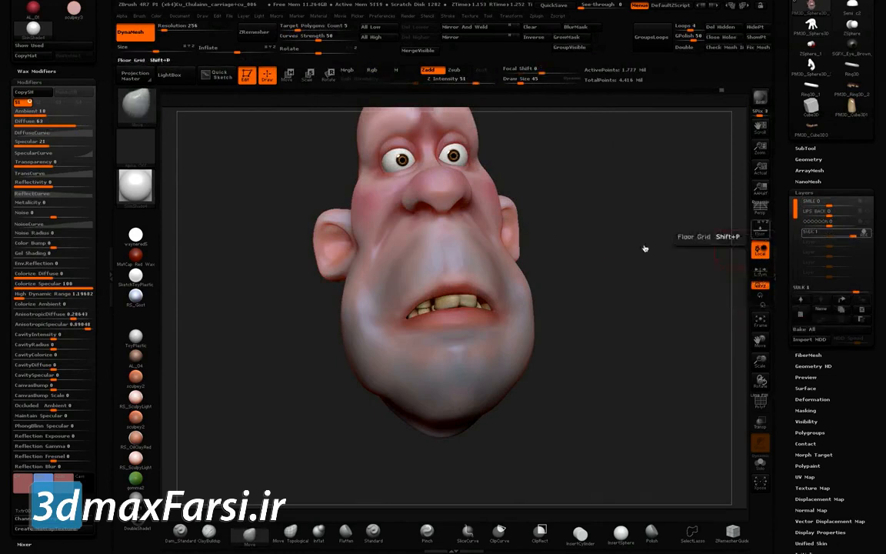
# Mask the upper lip and the rest of the head, leaving the lower lip and chin unmasked
pyautogui.moveTo(677, 300); pyautogui.dragTo(523, 306, button='right')
pyautogui.moveTo(588, 294); pyautogui.dragTo(431, 285, button='right')
pyautogui.moveTo(574, 264); pyautogui.dragTo(616, 266, button='right')
pyautogui.keyDown('ctrl'); pyautogui.moveTo(539, 265); pyautogui.dragTo(443, 246, button='right'); pyautogui.keyUp('ctrl')
pyautogui.moveTo(373, 364)
pyautogui.keyDown('ctrl'); pyautogui.mouseDown()
pyautogui.moveTo(663, 389)
pyautogui.moveTo(354, 203)
pyautogui.mouseUp(); pyautogui.keyUp('ctrl')
pyautogui.moveTo(354, 203)
pyautogui.mouseDown(button='right')
pyautogui.moveTo(538, 210)
pyautogui.moveTo(519, 323)
pyautogui.mouseUp(button='right')
pyautogui.keyDown('ctrl'); pyautogui.moveTo(493, 331); pyautogui.dragTo(485, 181); pyautogui.keyUp('ctrl')
pyautogui.moveTo(615, 308)
pyautogui.mouseDown(button='right')
pyautogui.moveTo(564, 297)
pyautogui.moveTo(654, 300)
pyautogui.mouseUp(button='right')
# Pull the lower lip up and out over the upper lip with a large Move brush and clear the mask
pyautogui.click(257, 542)
pyautogui.moveTo(548, 257); pyautogui.dragTo(576, 253, button='right')
pyautogui.moveTo(531, 306); pyautogui.dragTo(526, 272)
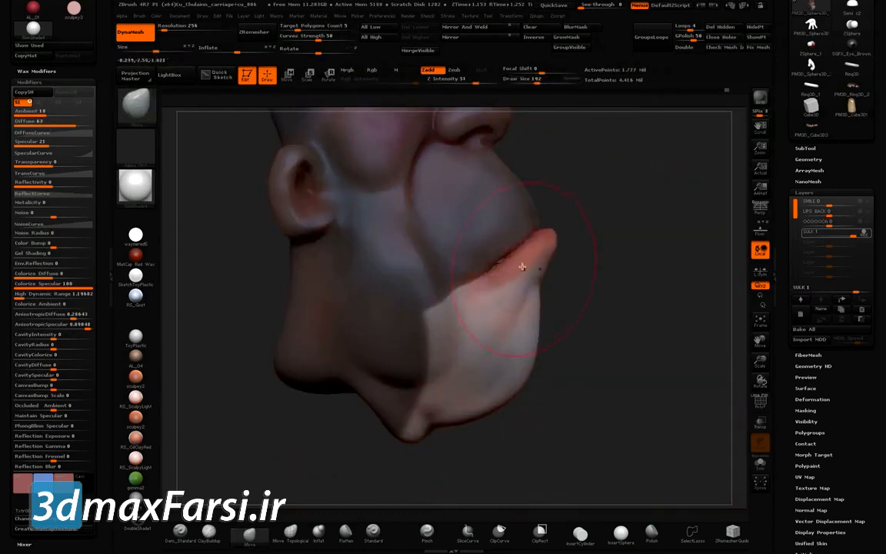
pyautogui.moveTo(556, 271)
pyautogui.mouseDown(button='right')
pyautogui.moveTo(582, 211)
pyautogui.moveTo(501, 224)
pyautogui.mouseUp(button='right')
pyautogui.moveTo(609, 223); pyautogui.dragTo(578, 259)
pyautogui.moveTo(362, 192)
pyautogui.mouseDown(button='right')
pyautogui.moveTo(454, 184)
pyautogui.moveTo(608, 277)
pyautogui.moveTo(433, 310)
pyautogui.moveTo(415, 333)
pyautogui.moveTo(383, 240)
pyautogui.moveTo(438, 309)
pyautogui.mouseUp(button='right')
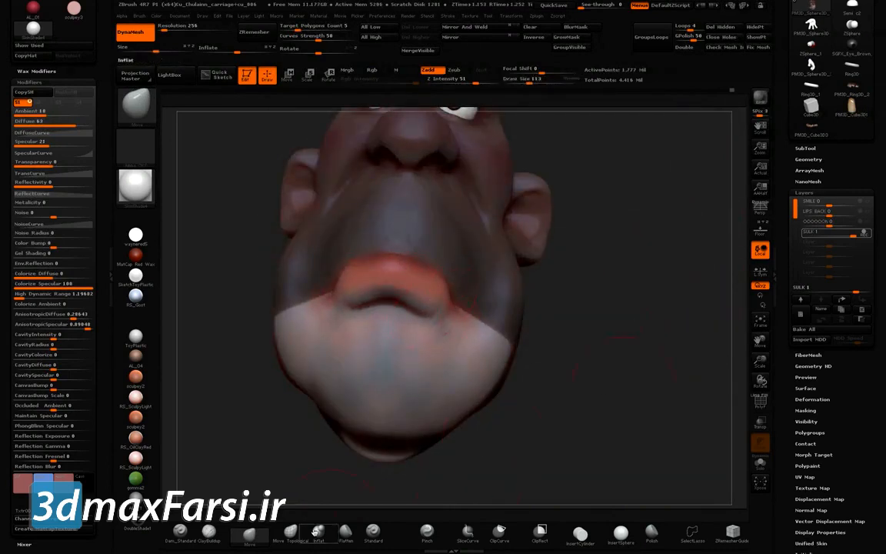
pyautogui.moveTo(784, 164); pyautogui.dragTo(784, 358)
pyautogui.click(529, 27)
# Refine the sulking lower lip, mouth corners and jaw with the Move brush, enlarging the draw size to 145
pyautogui.moveTo(600, 131); pyautogui.dragTo(639, 254, button='right')
pyautogui.moveTo(796, 496); pyautogui.dragTo(799, 422)
pyautogui.moveTo(868, 353)
pyautogui.mouseDown()
pyautogui.moveTo(816, 354)
pyautogui.moveTo(858, 354)
pyautogui.moveTo(816, 354)
pyautogui.moveTo(849, 365)
pyautogui.moveTo(816, 354)
pyautogui.moveTo(868, 354)
pyautogui.mouseUp()
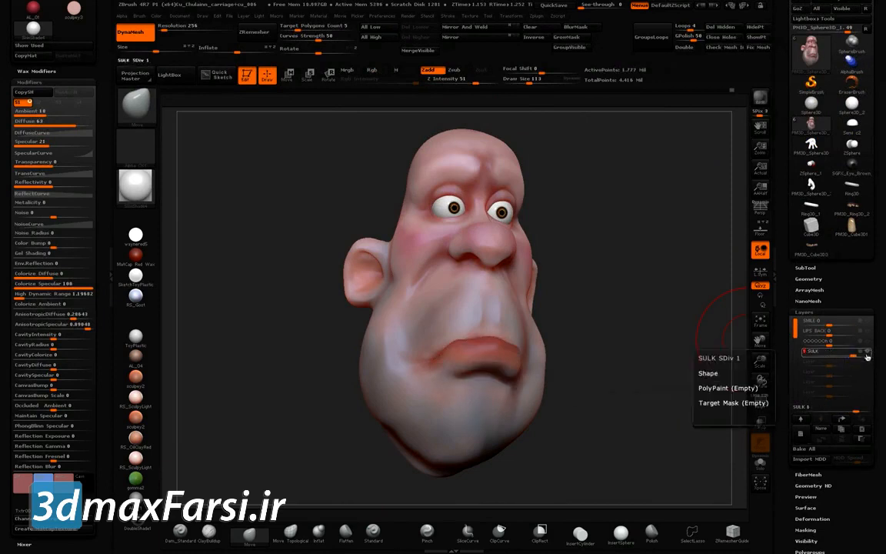
pyautogui.moveTo(590, 436)
pyautogui.mouseDown()
pyautogui.moveTo(491, 381)
pyautogui.moveTo(517, 388)
pyautogui.mouseUp()
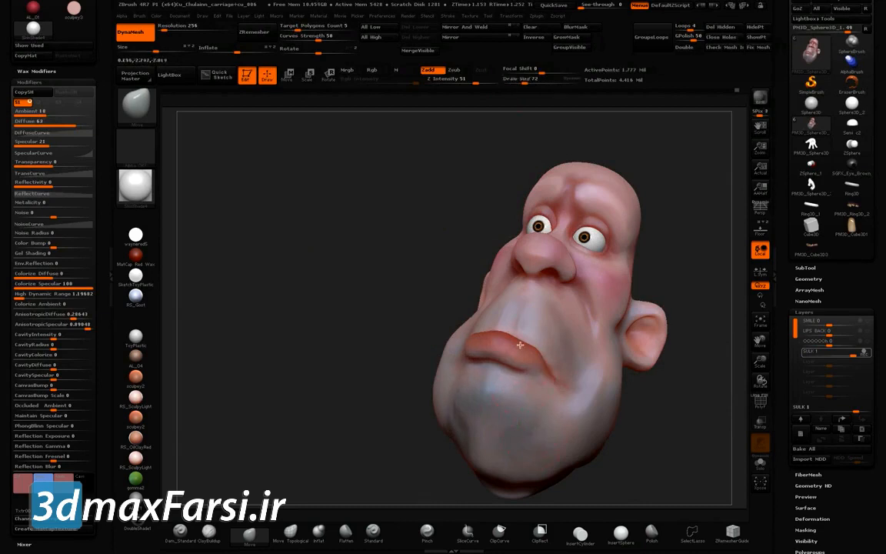
pyautogui.moveTo(406, 288); pyautogui.dragTo(560, 331)
pyautogui.press(']')
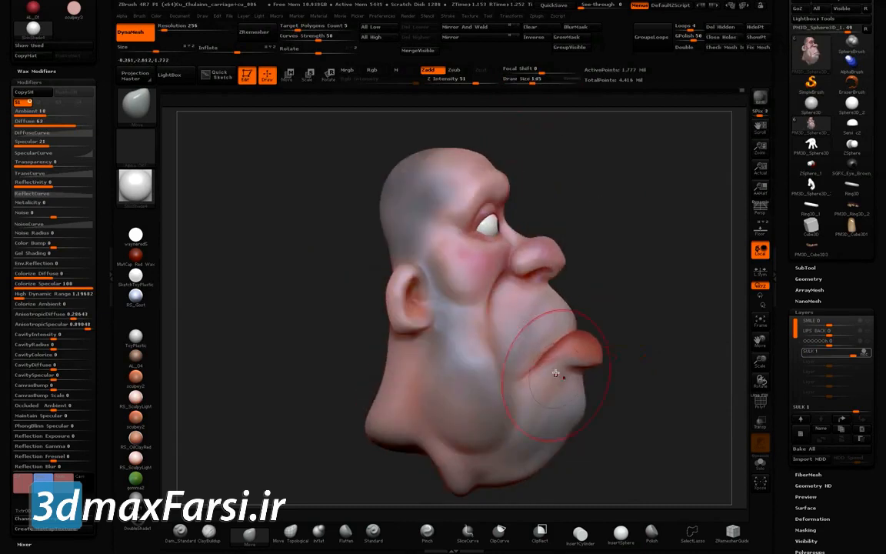
pyautogui.moveTo(501, 421); pyautogui.dragTo(663, 362)
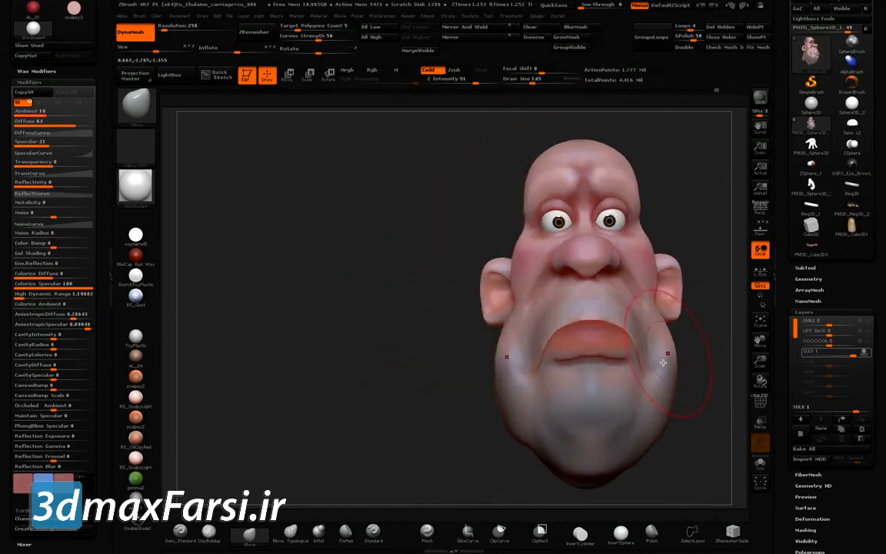
# Set the SULK layer's intensity to 0 and add a new layer named EYE-L-CLOSED
pyautogui.moveTo(852, 354); pyautogui.dragTo(830, 357)
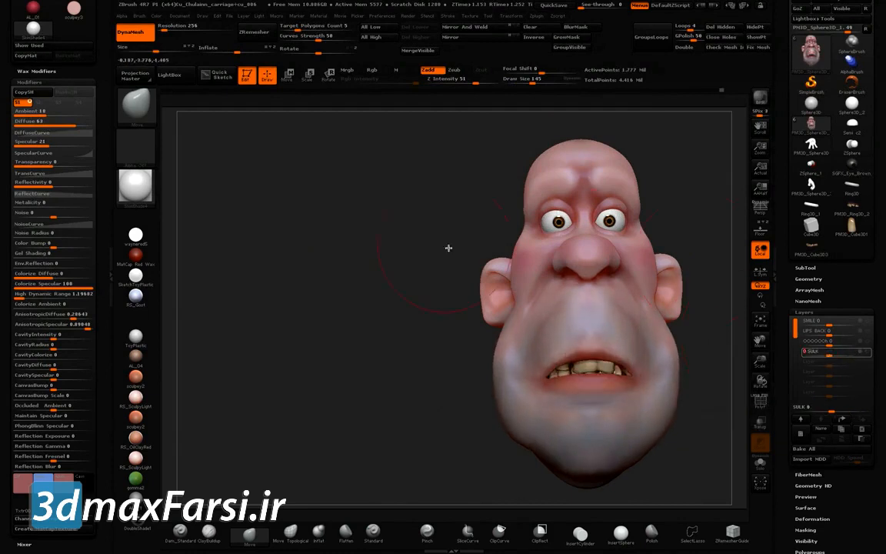
pyautogui.keyDown('alt'); pyautogui.moveTo(450, 247); pyautogui.dragTo(299, 232); pyautogui.keyUp('alt')
pyautogui.moveTo(276, 186); pyautogui.dragTo(699, 261)
pyautogui.moveTo(798, 363); pyautogui.dragTo(800, 251)
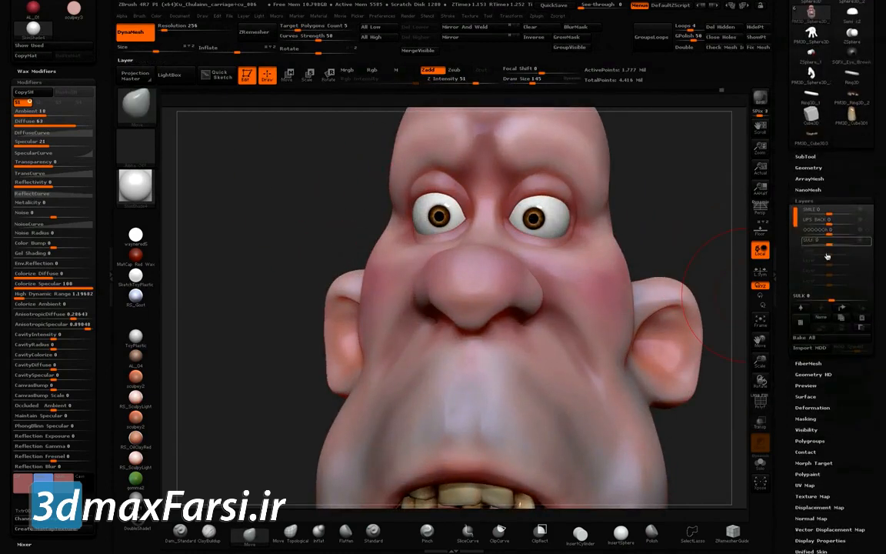
pyautogui.click(807, 327)
pyautogui.click(824, 316)
pyautogui.write('EYE')
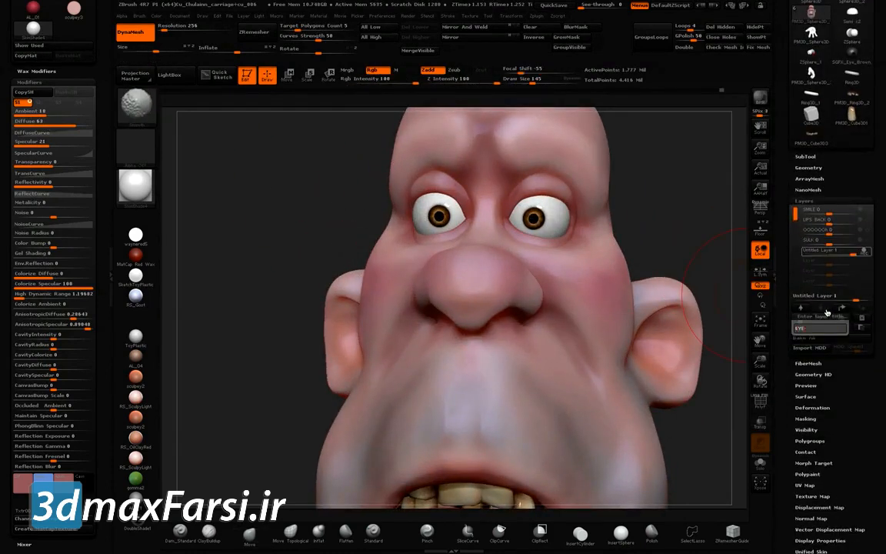
pyautogui.write('-L-CLOSED')
pyautogui.press('Return')
# Bring the character's left upper and lower eyelids together over the eyeball with the Move Topological brush
pyautogui.press('b')
pyautogui.press('m')
pyautogui.press('v')
pyautogui.keyDown('ctrl'); pyautogui.moveTo(492, 178); pyautogui.dragTo(498, 205, button='right'); pyautogui.keyUp('ctrl')
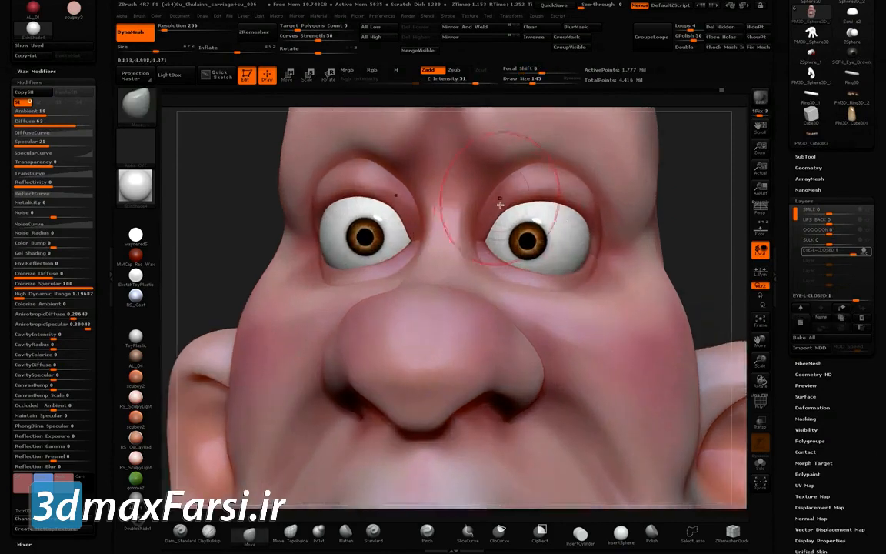
pyautogui.click(291, 531)
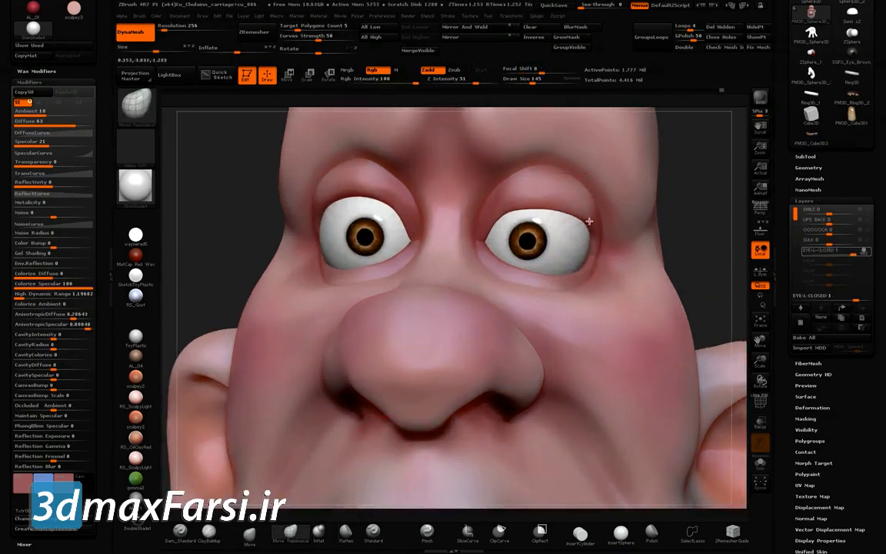
pyautogui.moveTo(723, 226); pyautogui.dragTo(562, 215)
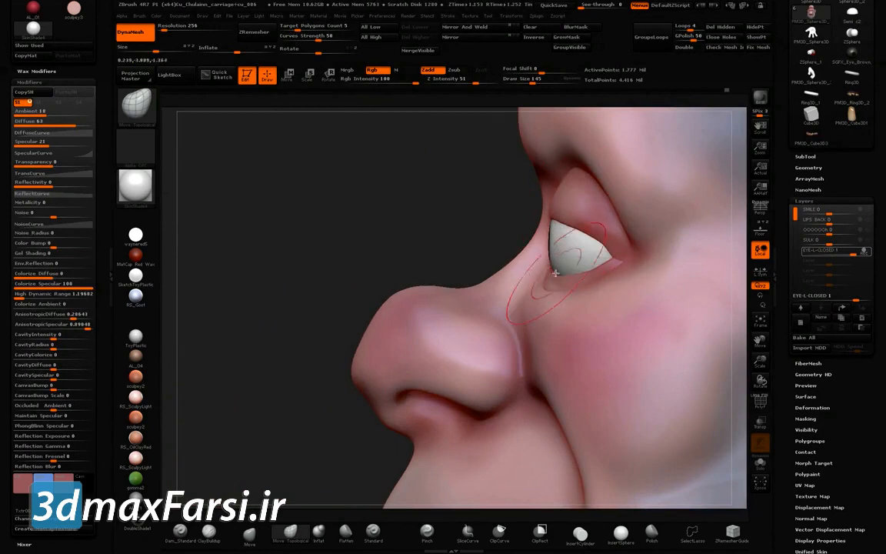
pyautogui.moveTo(581, 268); pyautogui.dragTo(501, 253)
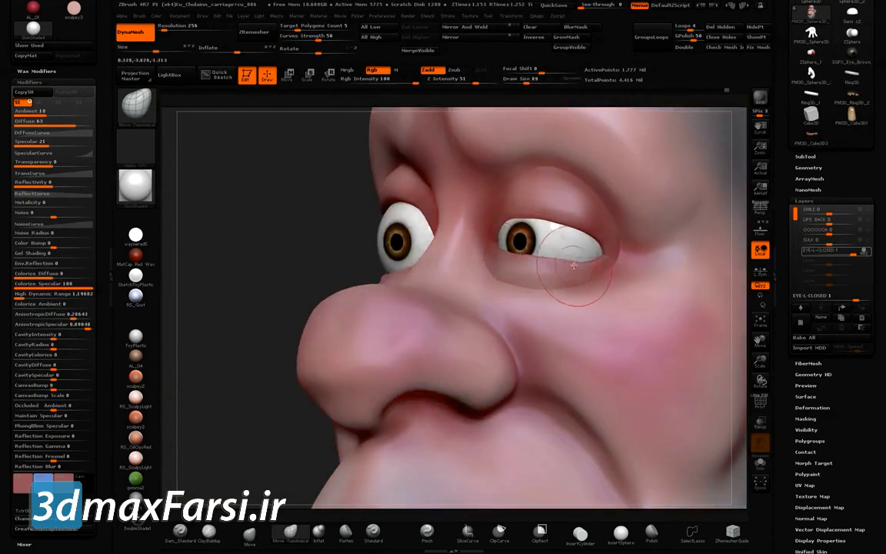
pyautogui.moveTo(584, 223)
pyautogui.mouseDown()
pyautogui.moveTo(572, 218)
pyautogui.moveTo(588, 233)
pyautogui.moveTo(633, 241)
pyautogui.moveTo(583, 250)
pyautogui.moveTo(537, 231)
pyautogui.mouseUp()
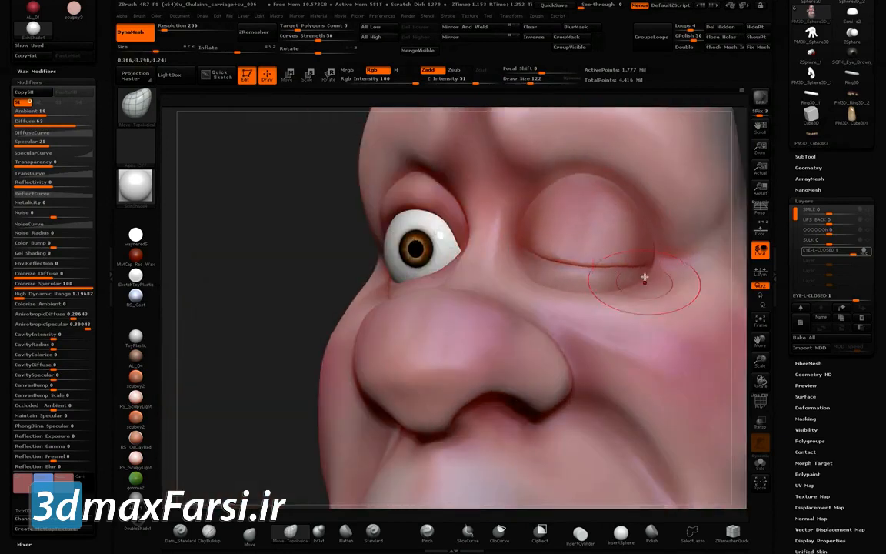
# Smooth the closed left eyelids and adjust their seam to fit around the eyeball
pyautogui.keyDown('shift'); pyautogui.moveTo(644, 281); pyautogui.dragTo(632, 274); pyautogui.keyUp('shift')
pyautogui.moveTo(404, 180)
pyautogui.mouseDown()
pyautogui.moveTo(585, 228)
pyautogui.moveTo(538, 230)
pyautogui.moveTo(581, 259)
pyautogui.mouseUp()
pyautogui.moveTo(525, 221)
pyautogui.mouseDown()
pyautogui.moveTo(633, 271)
pyautogui.moveTo(544, 287)
pyautogui.mouseUp()
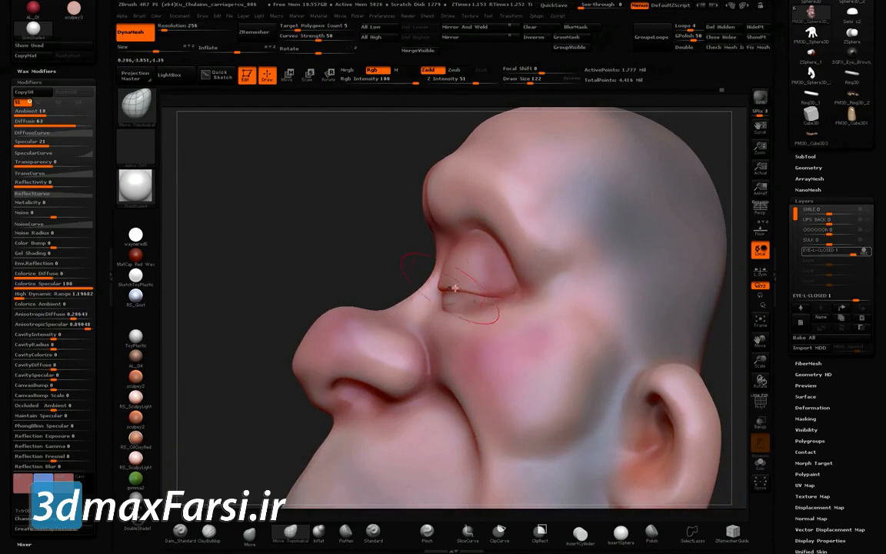
# Set the EYE-L-CLOSED layer's intensity to 0 and add a new layer named EYE-R-CLOSED
pyautogui.moveTo(856, 253); pyautogui.dragTo(827, 255)
pyautogui.moveTo(254, 223); pyautogui.dragTo(415, 220)
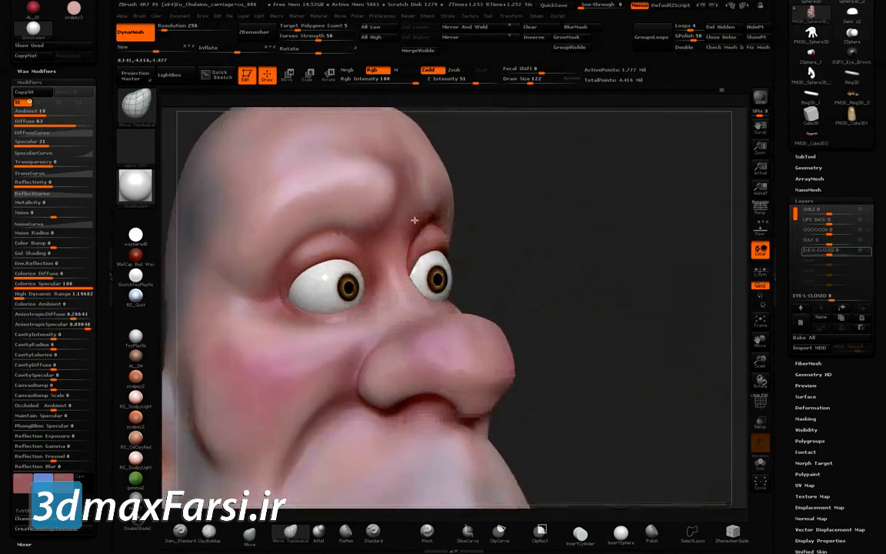
pyautogui.click(808, 306)
pyautogui.click(821, 317)
pyautogui.write('EYE-R-CLOSED')
pyautogui.press('Return')
# Close the character's right eyelids over the eyeball with the Move Topological brush and smooth their seam
pyautogui.keyDown('alt'); pyautogui.moveTo(466, 220); pyautogui.dragTo(509, 361); pyautogui.keyUp('alt')
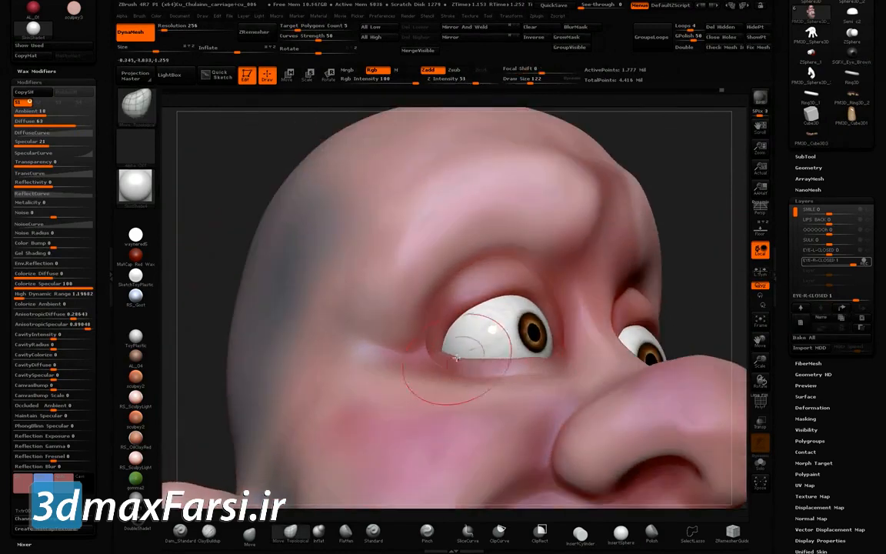
pyautogui.moveTo(456, 358); pyautogui.dragTo(536, 360)
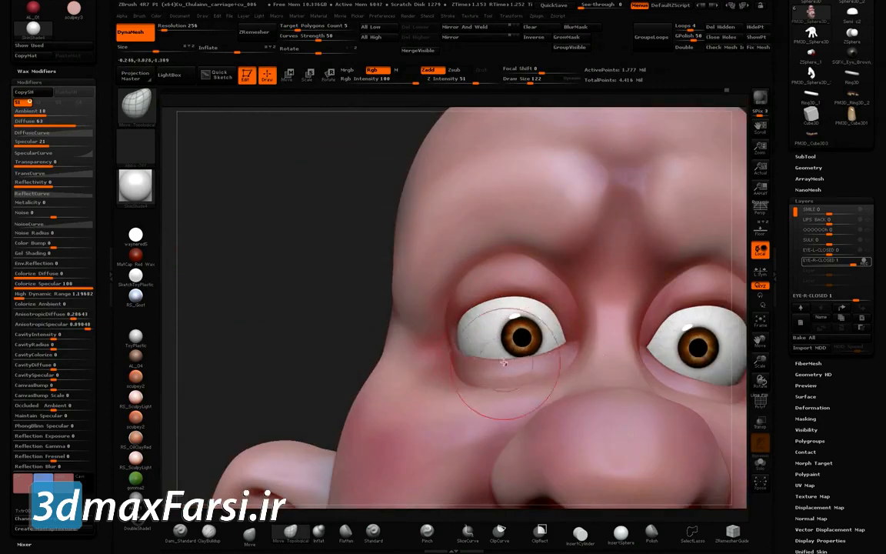
pyautogui.moveTo(472, 300); pyautogui.dragTo(441, 309)
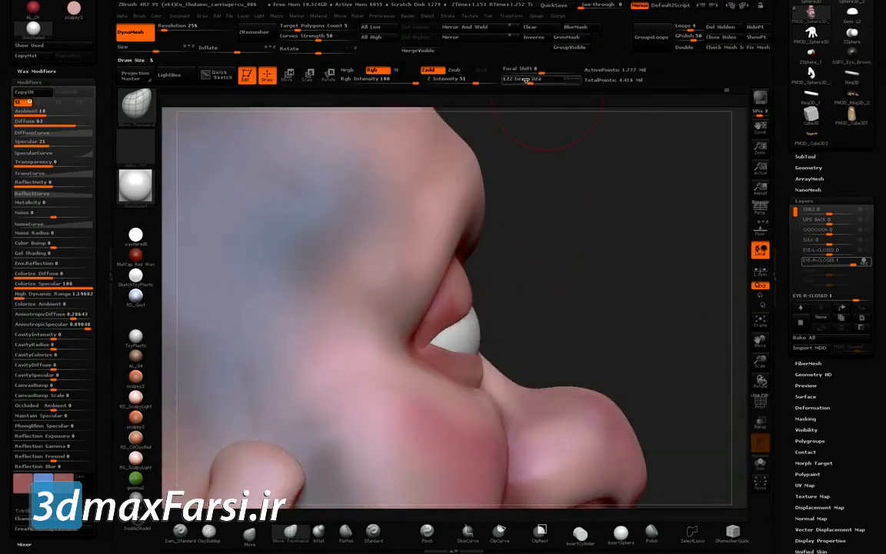
pyautogui.moveTo(548, 108); pyautogui.dragTo(420, 293)
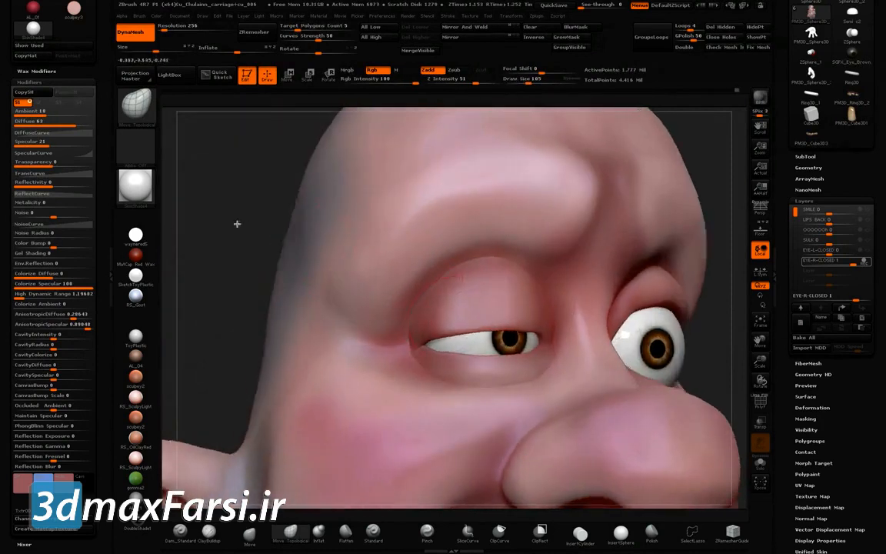
pyautogui.moveTo(243, 224); pyautogui.dragTo(469, 316)
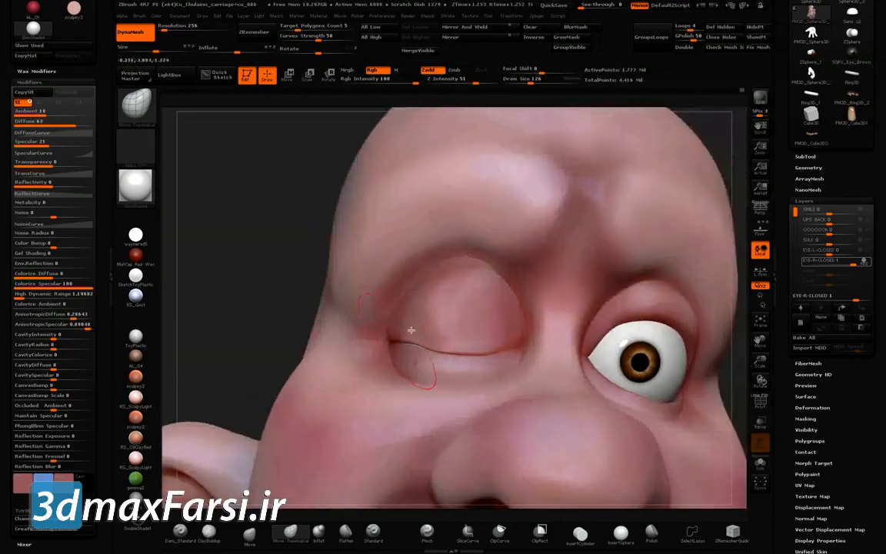
pyautogui.press('shift')
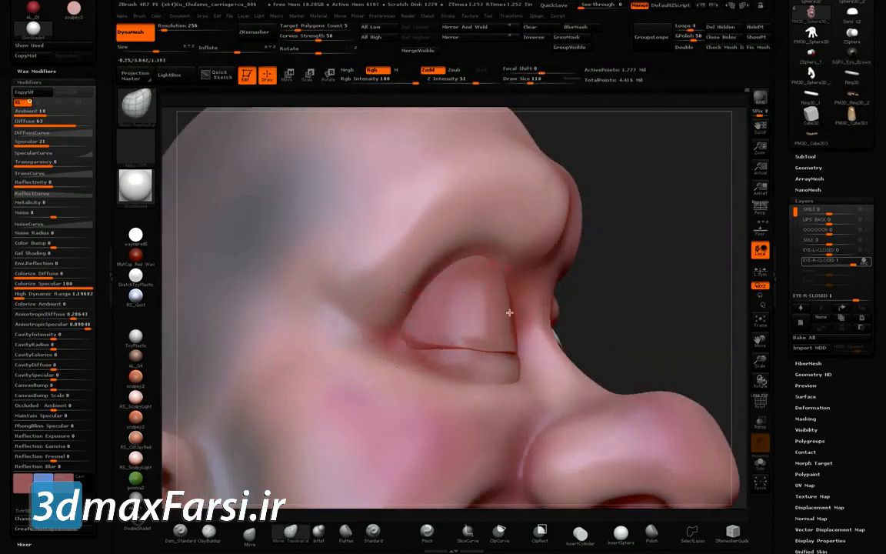
pyautogui.moveTo(514, 323); pyautogui.dragTo(547, 299)
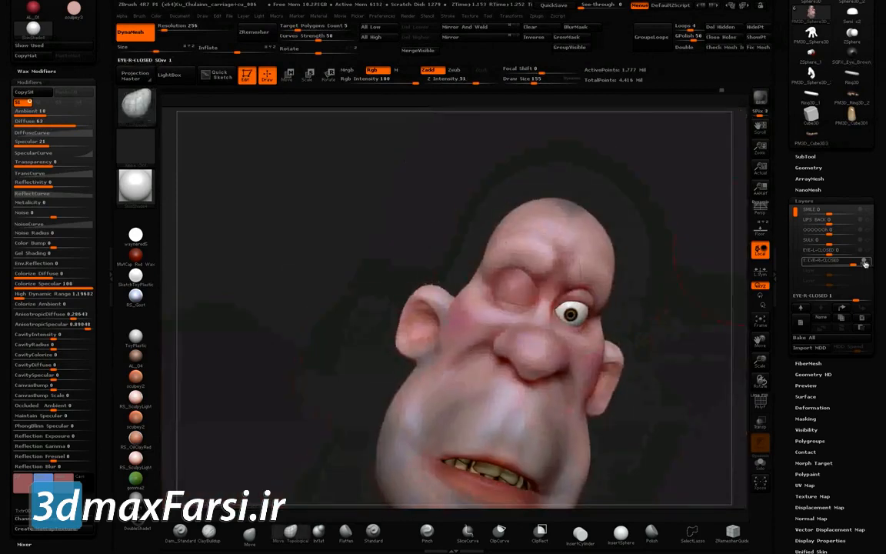
# Set the EYE-R-CLOSED layer's intensity to 0 and add a new layer named BROW-L-DOWN
pyautogui.moveTo(855, 267); pyautogui.dragTo(831, 266)
pyautogui.moveTo(415, 231); pyautogui.dragTo(543, 200)
pyautogui.moveTo(830, 266); pyautogui.dragTo(808, 254)
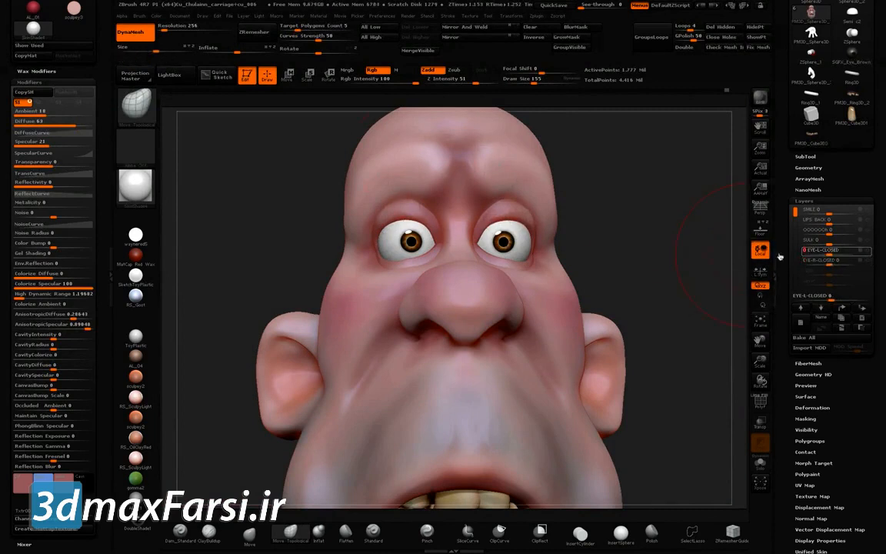
pyautogui.click(819, 318)
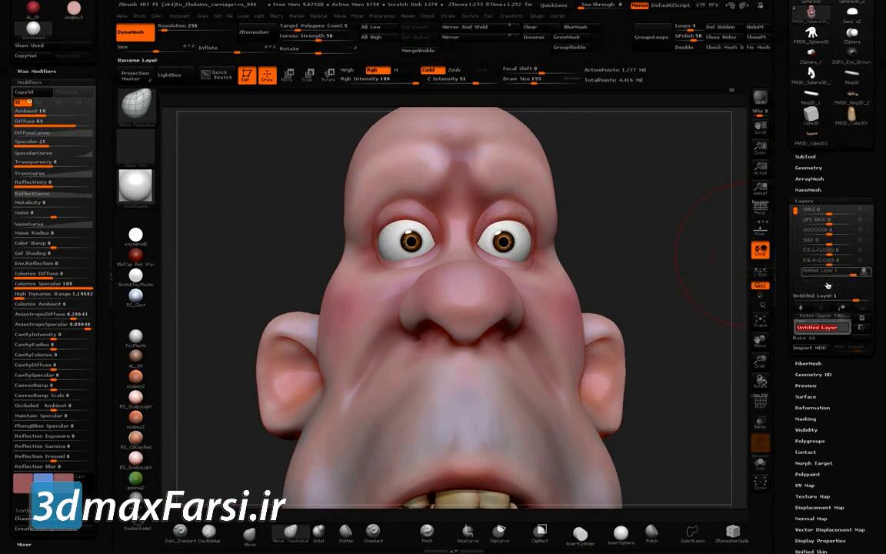
pyautogui.press('Return')
# Pull the character's left brow down toward the eye with the Move brush at draw size 101
pyautogui.moveTo(693, 246); pyautogui.dragTo(539, 196)
pyautogui.click(532, 79)
pyautogui.press('b')
pyautogui.press('m')
pyautogui.press('v')
pyautogui.moveTo(292, 192); pyautogui.dragTo(409, 186)
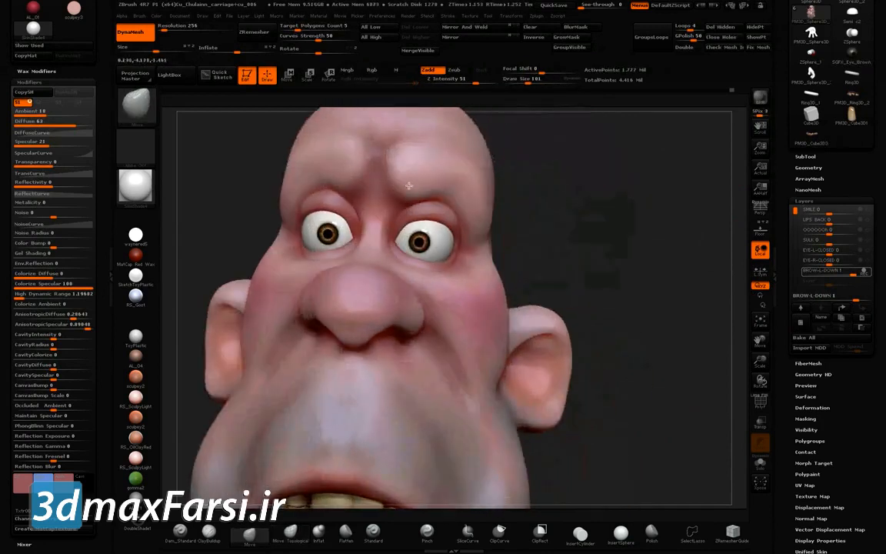
pyautogui.moveTo(519, 198)
pyautogui.mouseDown()
pyautogui.moveTo(408, 173)
pyautogui.moveTo(470, 224)
pyautogui.moveTo(523, 247)
pyautogui.moveTo(462, 278)
pyautogui.mouseUp()
# Undo the last four brow strokes and rework the lowered left brow with the Move Topological brush at draw size 78
pyautogui.click(517, 79)
pyautogui.hotkey('ctrl', 'z')
pyautogui.hotkey('ctrl', 'z')
pyautogui.hotkey('ctrl', 'z')
pyautogui.hotkey('ctrl', 'z')
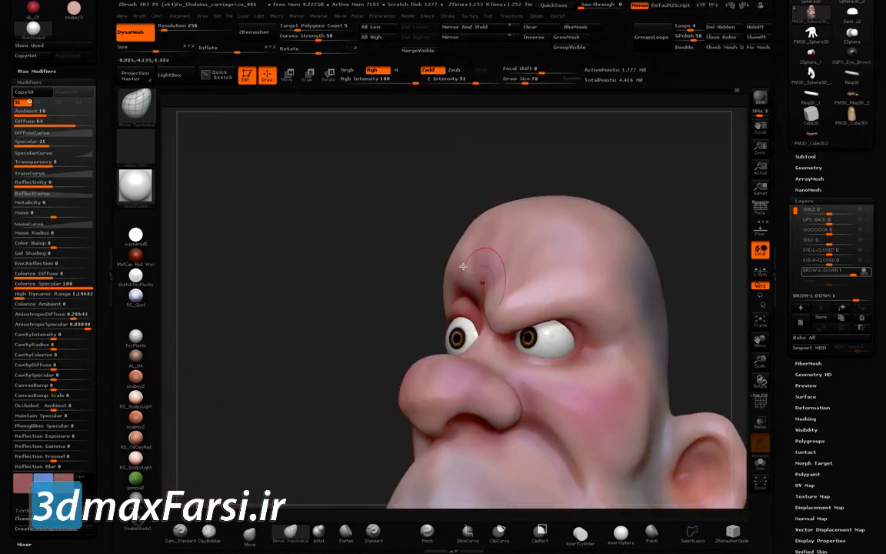
pyautogui.keyDown('alt'); pyautogui.moveTo(377, 281); pyautogui.dragTo(431, 200); pyautogui.keyUp('alt')
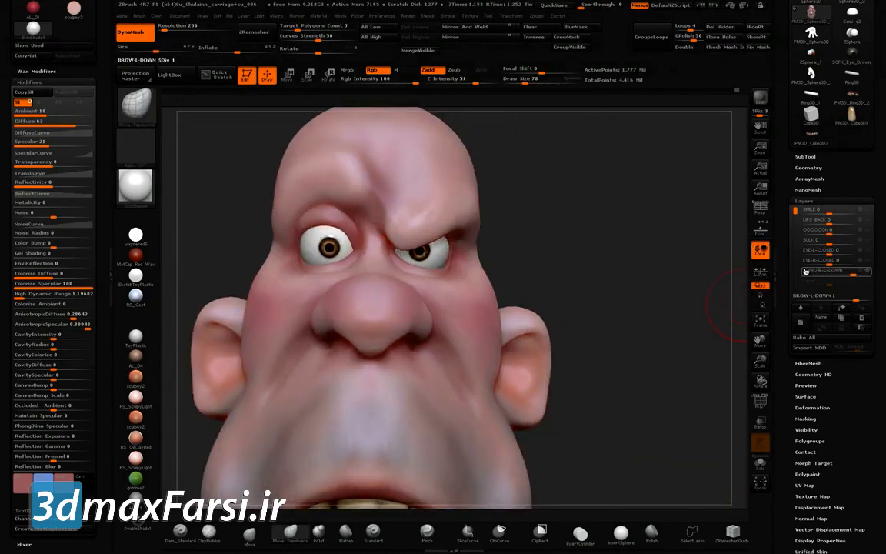
# Add a new layer named BROW-R-DOWN and set the BROW-L-DOWN layer's intensity to 0
pyautogui.click(801, 322)
pyautogui.click(824, 318)
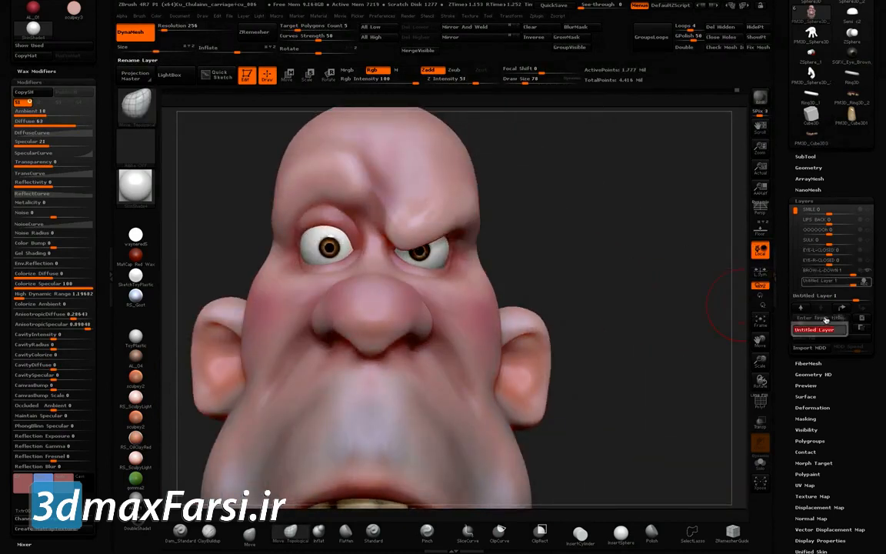
pyautogui.moveTo(859, 279); pyautogui.dragTo(830, 277)
# Pull the character's right brow down toward the eye with the Move and Move Topological brushes at draw size 105
pyautogui.moveTo(427, 223)
pyautogui.keyDown('alt'); pyautogui.mouseDown(button='right')
pyautogui.moveTo(460, 239)
pyautogui.moveTo(486, 221)
pyautogui.moveTo(497, 229)
pyautogui.mouseUp(button='right'); pyautogui.keyUp('alt')
pyautogui.click(250, 537)
pyautogui.moveTo(394, 174)
pyautogui.mouseDown(button='right')
pyautogui.moveTo(432, 238)
pyautogui.moveTo(467, 214)
pyautogui.moveTo(510, 205)
pyautogui.moveTo(394, 208)
pyautogui.moveTo(482, 217)
pyautogui.moveTo(471, 225)
pyautogui.mouseUp(button='right')
pyautogui.click(293, 537)
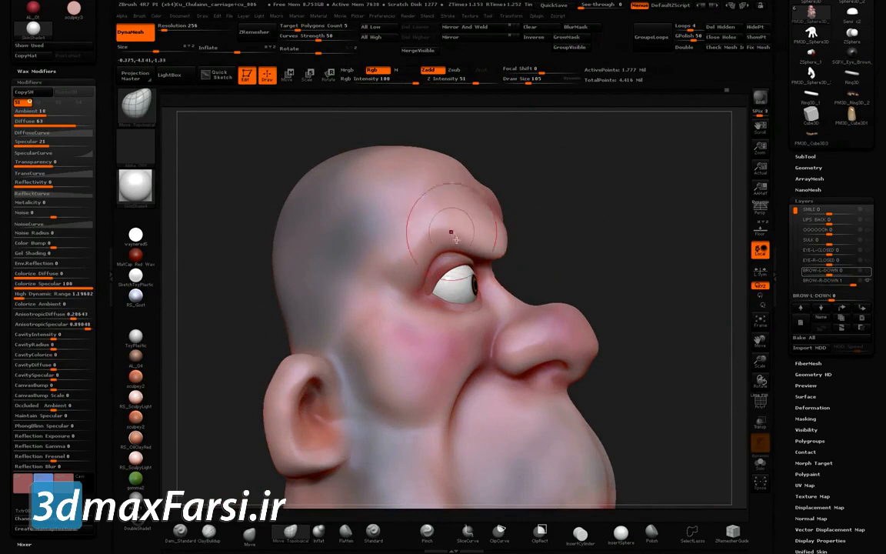
pyautogui.moveTo(542, 251); pyautogui.dragTo(465, 253, button='right')
pyautogui.moveTo(394, 244); pyautogui.dragTo(402, 273, button='right')
pyautogui.moveTo(373, 226); pyautogui.dragTo(333, 217, button='right')
pyautogui.keyDown('ctrl'); pyautogui.moveTo(412, 197); pyautogui.dragTo(470, 254, button='right'); pyautogui.keyUp('ctrl')
pyautogui.keyDown('alt'); pyautogui.moveTo(554, 256); pyautogui.dragTo(592, 275, button='right'); pyautogui.keyUp('alt')
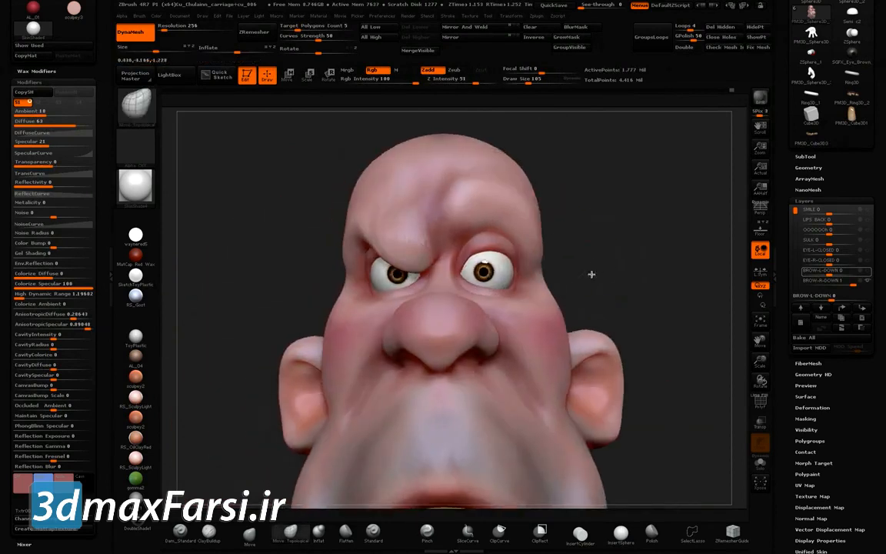
# Test the BROW-R-DOWN layer by varying its intensity and undo the last change
pyautogui.moveTo(862, 285)
pyautogui.mouseDown()
pyautogui.moveTo(835, 288)
pyautogui.moveTo(855, 287)
pyautogui.mouseUp()
pyautogui.keyDown('ctrl'); pyautogui.moveTo(677, 258); pyautogui.dragTo(661, 231, button='right'); pyautogui.keyUp('ctrl')
pyautogui.moveTo(831, 288); pyautogui.dragTo(845, 288)
pyautogui.hotkey('ctrl', 'z')
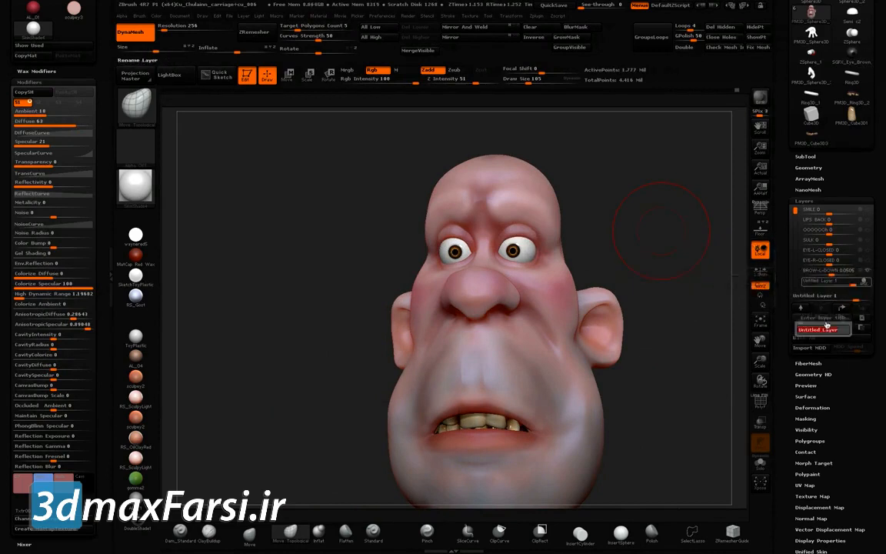
# Name the new untitled layer BROW-R-DOWN and set the BROW-L-DOWN layer's intensity to 0
pyautogui.click(828, 274)
pyautogui.write('0')
pyautogui.press('Return')
pyautogui.click(828, 284)
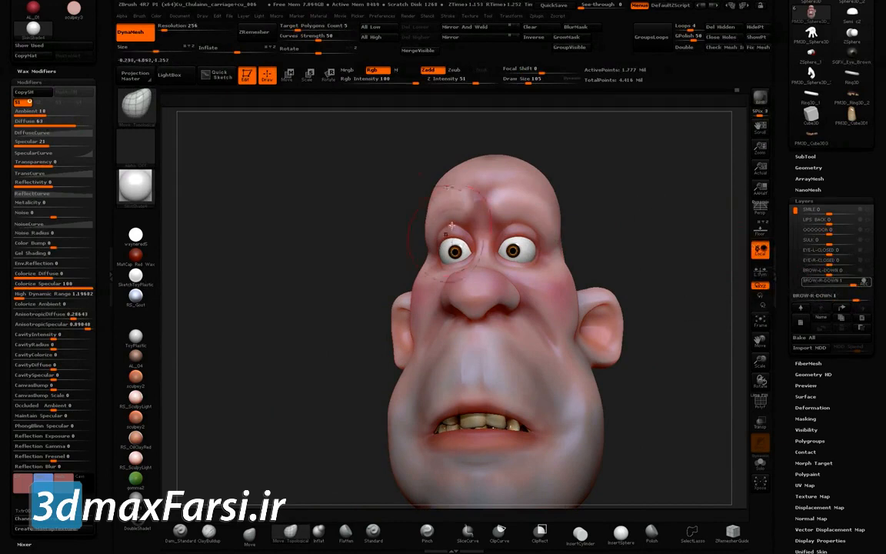
# Rework the character's lowered right brow on the BROW-R-DOWN layer with the Move Topological brush, reducing the draw size to 53
pyautogui.moveTo(432, 227); pyautogui.dragTo(459, 273, button='right')
pyautogui.moveTo(513, 248)
pyautogui.mouseDown(button='right')
pyautogui.moveTo(370, 204)
pyautogui.moveTo(396, 216)
pyautogui.moveTo(377, 202)
pyautogui.moveTo(448, 190)
pyautogui.moveTo(495, 242)
pyautogui.moveTo(464, 241)
pyautogui.moveTo(362, 159)
pyautogui.moveTo(365, 115)
pyautogui.mouseUp(button='right')
pyautogui.click(521, 80)
# Test a mixed expression with BROW-R-DOWN at -0.43434, BROW-L-DOWN at 0.59596, EYE-L-CLOSED at 0.47474 and EYE-R-CLOSED at 0.23232
pyautogui.moveTo(853, 283); pyautogui.dragTo(835, 274)
pyautogui.moveTo(829, 264); pyautogui.dragTo(841, 264)
pyautogui.moveTo(631, 139); pyautogui.dragTo(723, 222, button='right')
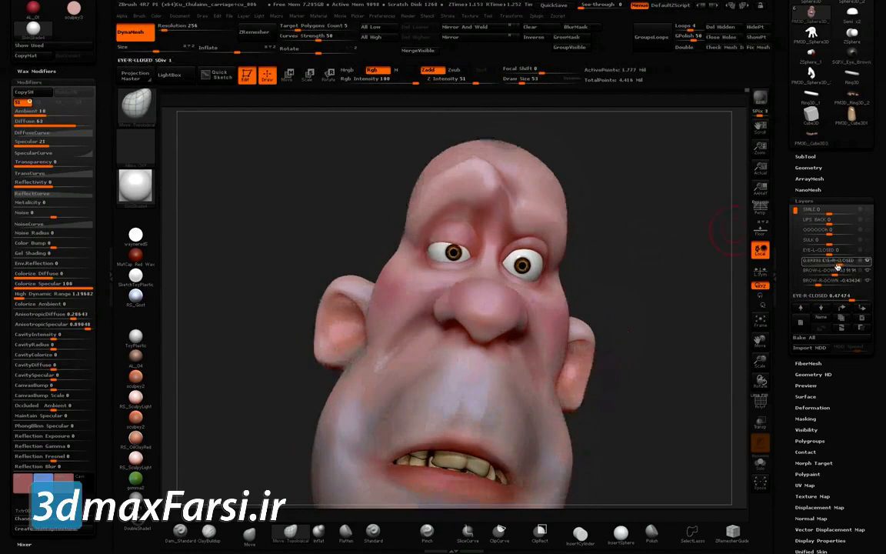
pyautogui.moveTo(837, 251)
pyautogui.mouseDown()
pyautogui.moveTo(851, 251)
pyautogui.moveTo(846, 273)
pyautogui.mouseUp()
pyautogui.moveTo(631, 192)
pyautogui.mouseDown(button='right')
pyautogui.moveTo(623, 225)
pyautogui.moveTo(665, 239)
pyautogui.mouseUp(button='right')
pyautogui.keyDown('ctrl'); pyautogui.moveTo(527, 250); pyautogui.dragTo(573, 234); pyautogui.keyUp('ctrl')
pyautogui.keyDown('ctrl'); pyautogui.moveTo(583, 177); pyautogui.dragTo(677, 246); pyautogui.keyUp('ctrl')
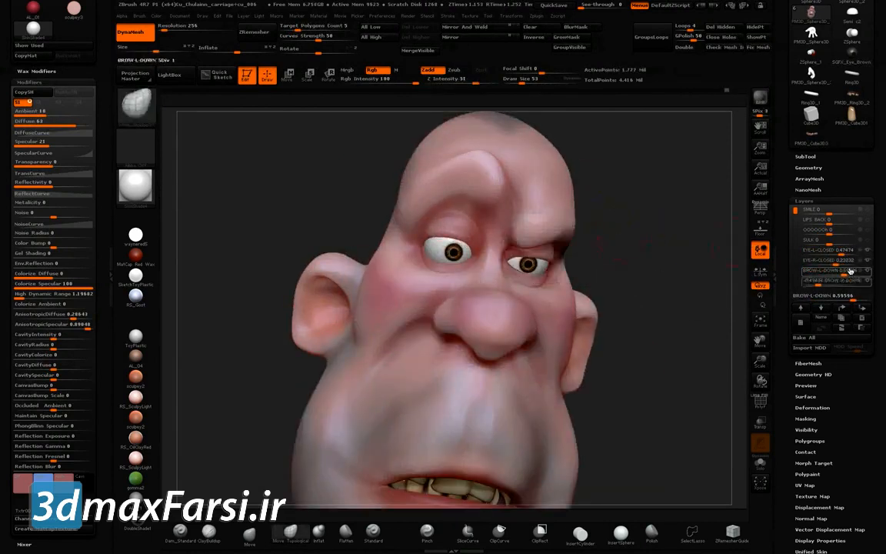
# Set the EYE-R-CLOSED, BROW-L-DOWN and BROW-R-DOWN layers' intensities to 0
pyautogui.click(828, 262)
pyautogui.write('0')
pyautogui.press('Return')
pyautogui.click(834, 273)
pyautogui.write('0')
pyautogui.press('Return')
pyautogui.click(829, 283)
pyautogui.write('0')
pyautogui.press('Return')
# Inspect the closed eyelids at full intensity and return the EYE-L-CLOSED and EYE-R-CLOSED layers to 0
pyautogui.moveTo(703, 205); pyautogui.dragTo(654, 221)
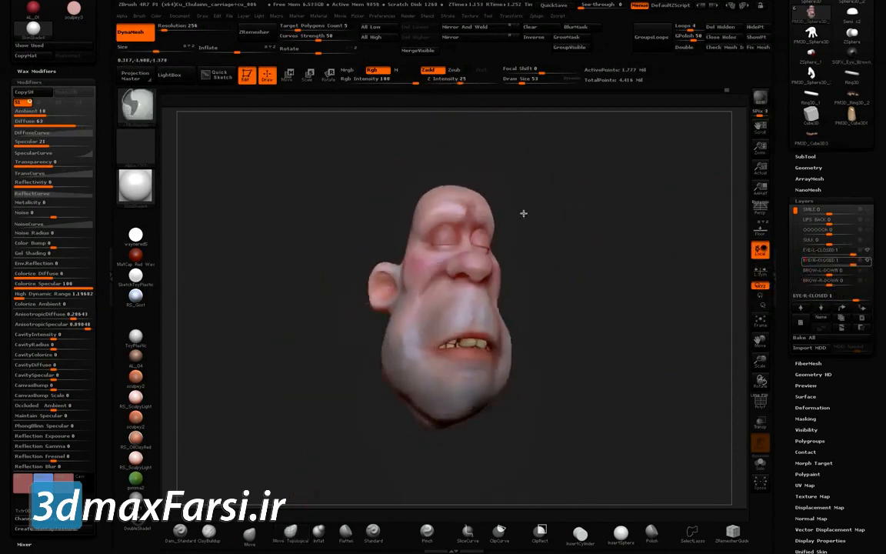
pyautogui.moveTo(831, 240); pyautogui.dragTo(869, 246)
pyautogui.moveTo(638, 231); pyautogui.dragTo(697, 235)
pyautogui.moveTo(847, 263); pyautogui.dragTo(816, 250)
pyautogui.click(835, 244)
pyautogui.click(827, 260)
pyautogui.moveTo(642, 235)
pyautogui.mouseDown()
pyautogui.moveTo(670, 236)
pyautogui.moveTo(639, 235)
pyautogui.mouseUp()
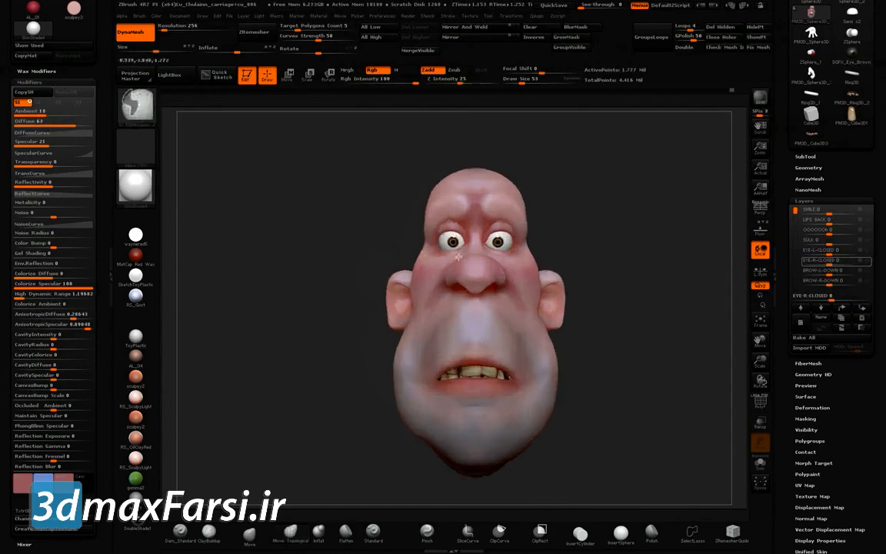
# Add a new layer named COLOUR-BLUSH for polypainting the cheeks
pyautogui.press('f')
pyautogui.click(801, 318)
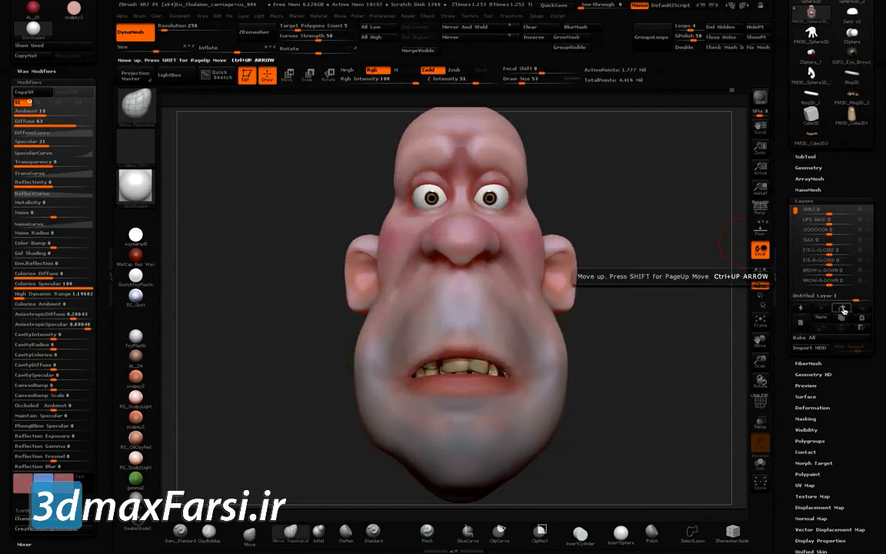
pyautogui.click(822, 319)
pyautogui.write('COLO')
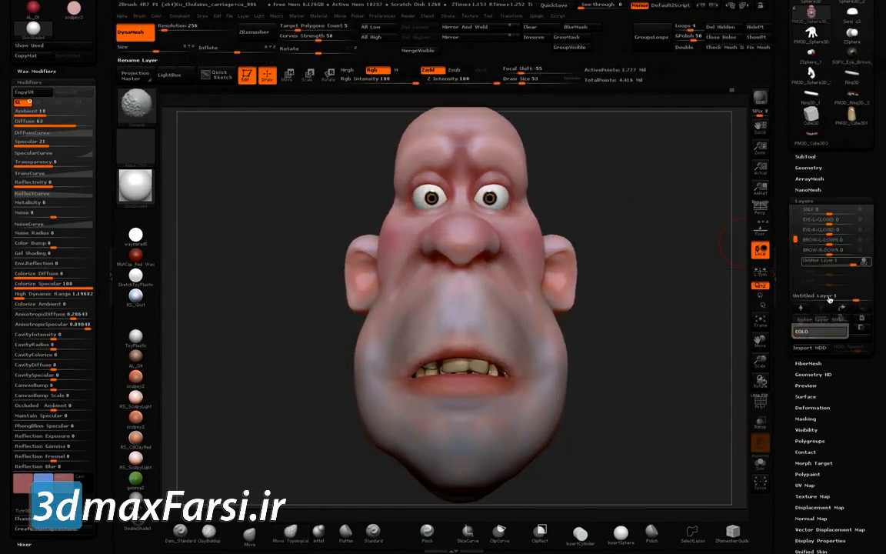
pyautogui.press('Return')
# Paint a red blush (R 199, G 47, B 32) on the character's left cheek with the Standard brush at RGB intensity 2
pyautogui.moveTo(5, 61); pyautogui.dragTo(5, 264)
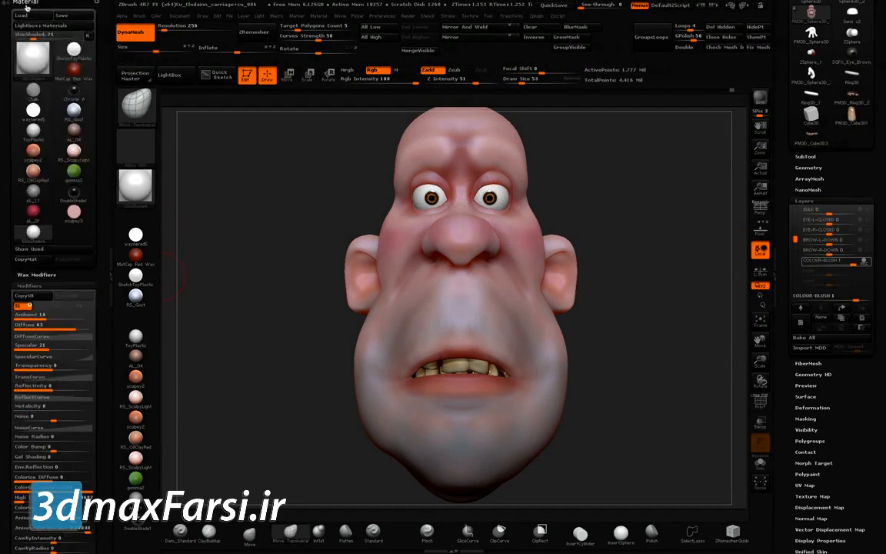
pyautogui.click(26, 7)
pyautogui.click(21, 27)
pyautogui.moveTo(593, 188); pyautogui.dragTo(399, 177)
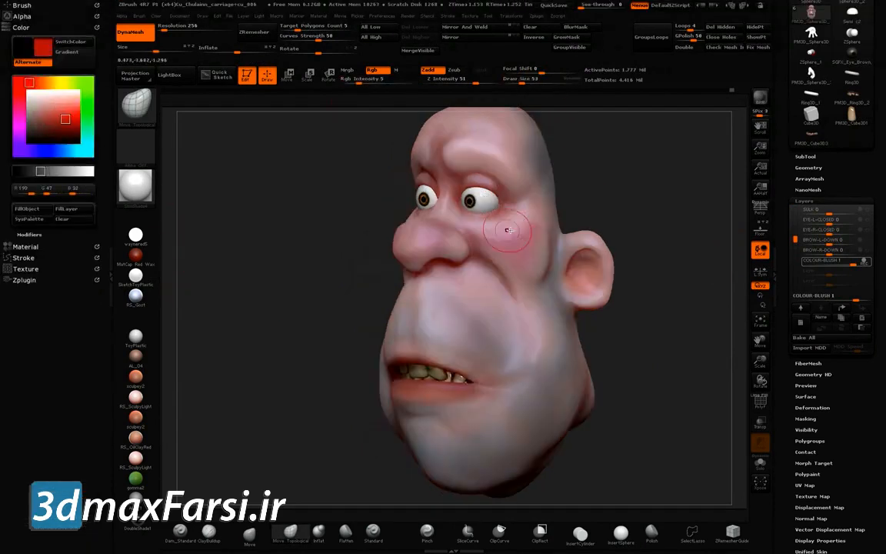
pyautogui.click(374, 531)
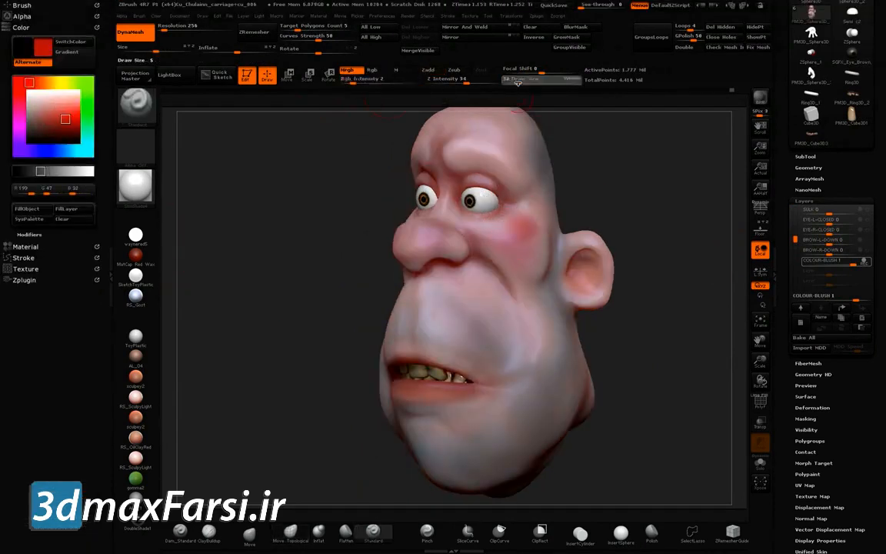
# Paint a brighter red blush (R 231, G 52, B 35) across the character's right cheek at draw size 35
pyautogui.moveTo(231, 202); pyautogui.dragTo(342, 198)
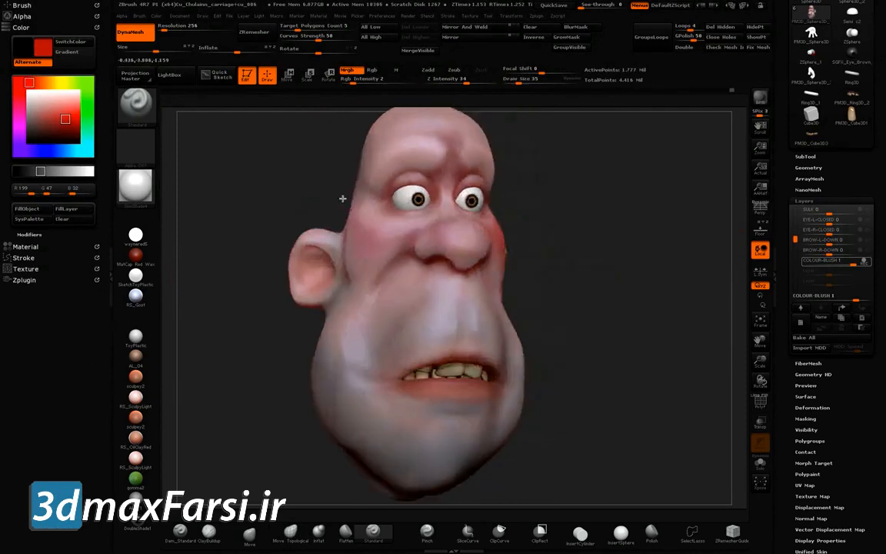
pyautogui.click(69, 115)
pyautogui.moveTo(594, 275); pyautogui.dragTo(520, 259)
pyautogui.moveTo(261, 239); pyautogui.dragTo(362, 240)
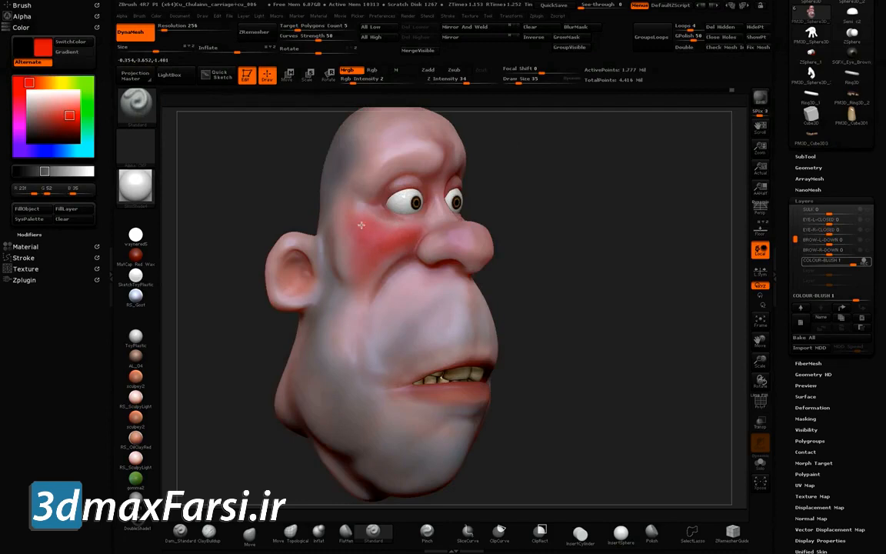
pyautogui.moveTo(669, 228); pyautogui.dragTo(602, 228)
# Turn down the COLOUR-BLUSH layer's intensity and drop a snapshot of the neutral head on the canvas beside the model
pyautogui.click(832, 262)
pyautogui.keyDown('alt'); pyautogui.moveTo(621, 168); pyautogui.dragTo(672, 228); pyautogui.keyUp('alt')
pyautogui.hotkey('shift', 's')
# Test expressions beside the neutral snapshot by varying the mouth, eyelid, brow and blush layers' intensities
pyautogui.moveTo(831, 215); pyautogui.dragTo(856, 227)
pyautogui.moveTo(832, 234); pyautogui.dragTo(860, 237)
pyautogui.moveTo(831, 245); pyautogui.dragTo(859, 247)
pyautogui.moveTo(831, 255)
pyautogui.mouseDown()
pyautogui.moveTo(854, 254)
pyautogui.moveTo(832, 254)
pyautogui.mouseUp()
pyautogui.moveTo(833, 264)
pyautogui.mouseDown()
pyautogui.moveTo(850, 266)
pyautogui.moveTo(832, 267)
pyautogui.moveTo(841, 247)
pyautogui.moveTo(801, 217)
pyautogui.moveTo(837, 235)
pyautogui.moveTo(826, 236)
pyautogui.moveTo(845, 219)
pyautogui.moveTo(828, 219)
pyautogui.moveTo(829, 282)
pyautogui.mouseUp()
pyautogui.click(796, 242)
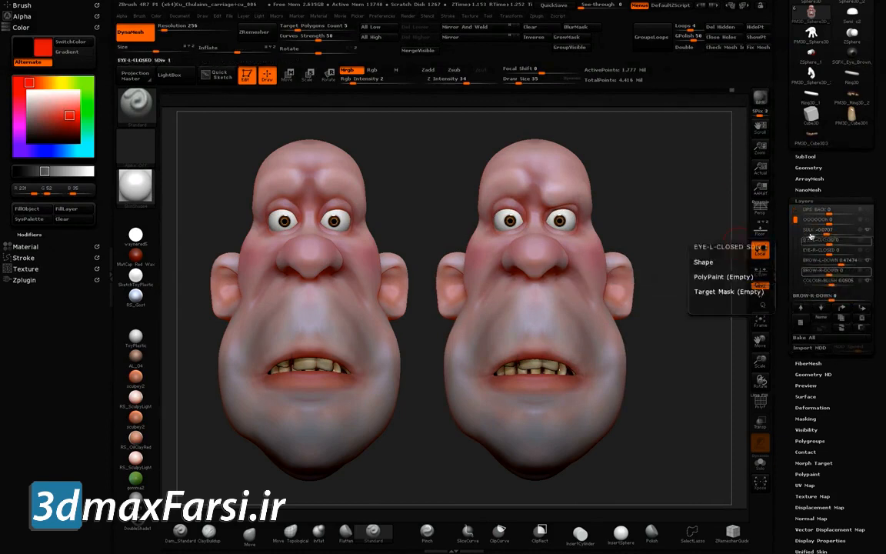
pyautogui.moveTo(815, 220); pyautogui.dragTo(828, 224)
pyautogui.moveTo(833, 234)
pyautogui.mouseDown()
pyautogui.moveTo(848, 235)
pyautogui.moveTo(832, 235)
pyautogui.mouseUp()
# Return the mouth, eyelid, brow and blush layers' intensities to neutral
pyautogui.click(834, 263)
pyautogui.click(830, 282)
pyautogui.click(834, 272)
pyautogui.click(831, 260)
pyautogui.click(832, 241)
pyautogui.click(830, 231)
pyautogui.click(826, 212)
pyautogui.click(828, 222)
pyautogui.moveTo(415, 169); pyautogui.dragTo(466, 184)
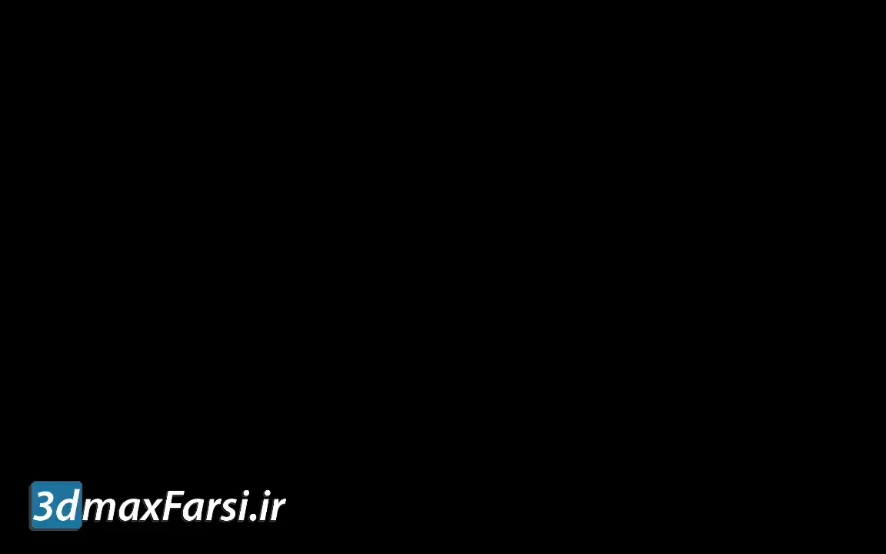